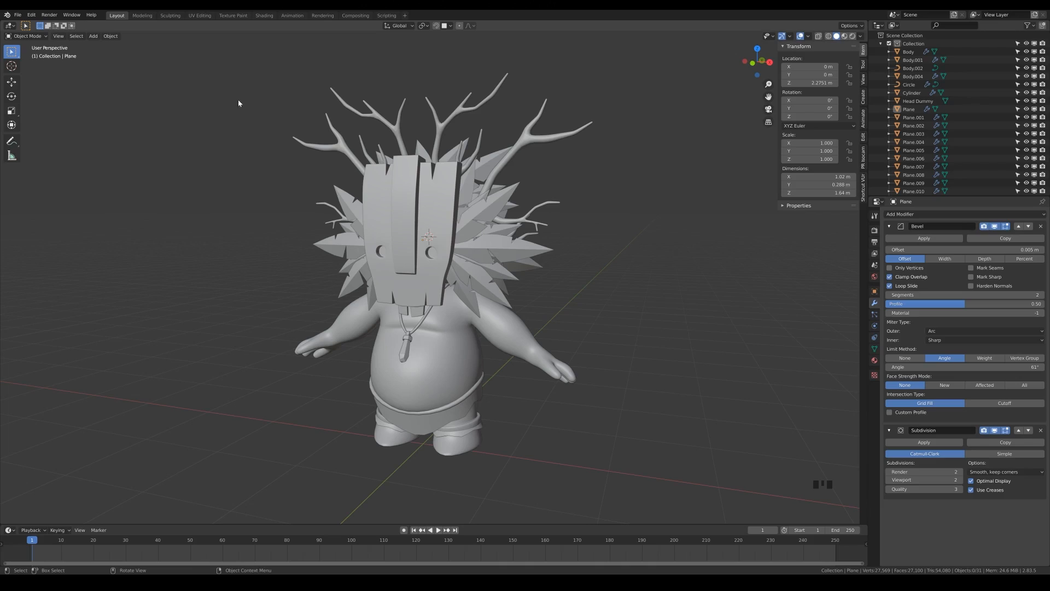
Switch to the Texture Paint workspace and frame the masked character and the UV grid
{"action": "left_click", "coordinate": [233, 16]}
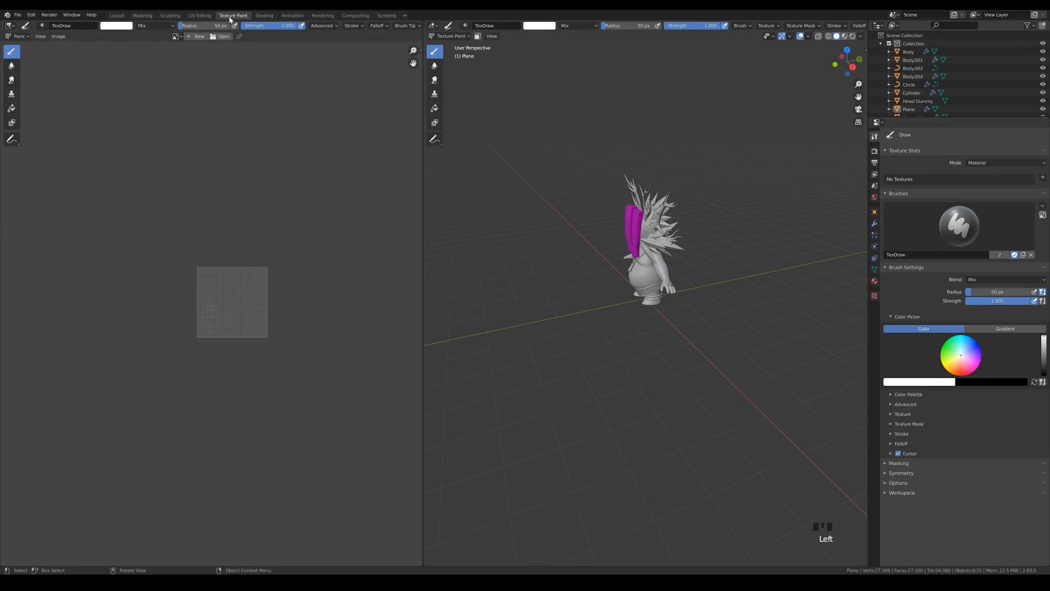
{"action": "mouse_move", "coordinate": [610, 246]}
{"action": "middle_mouse_down"}
{"action": "mouse_move", "coordinate": [687, 238]}
{"action": "mouse_move", "coordinate": [679, 259]}
{"action": "mouse_move", "coordinate": [653, 240]}
{"action": "mouse_move", "coordinate": [660, 216]}
{"action": "middle_mouse_up"}
{"action": "scroll", "coordinate": [679, 260], "scroll_direction": "up", "scroll_amount": 4}
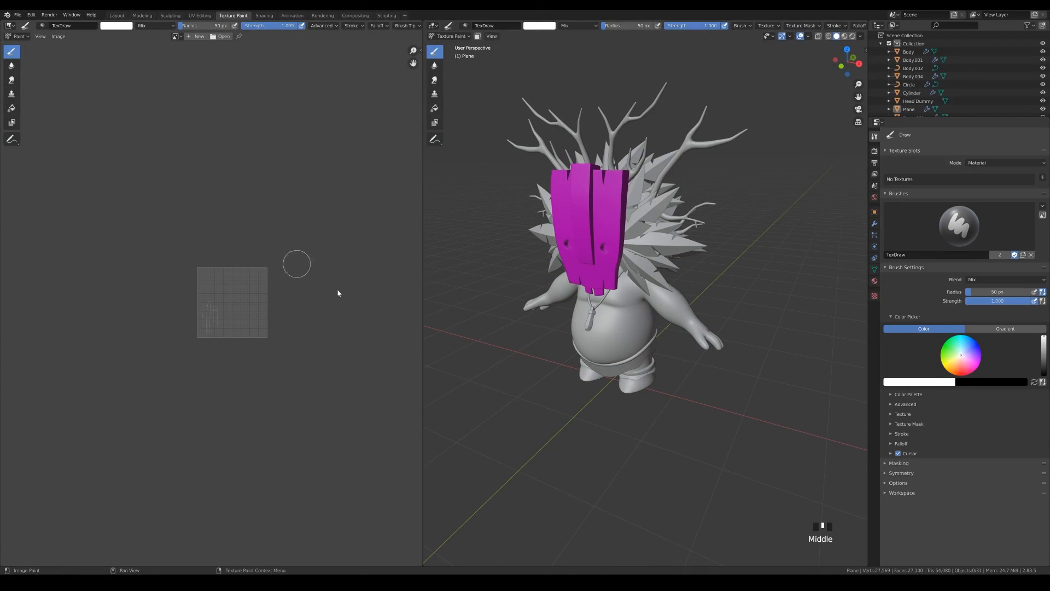
{"action": "scroll", "coordinate": [291, 313], "scroll_direction": "up", "scroll_amount": 5}
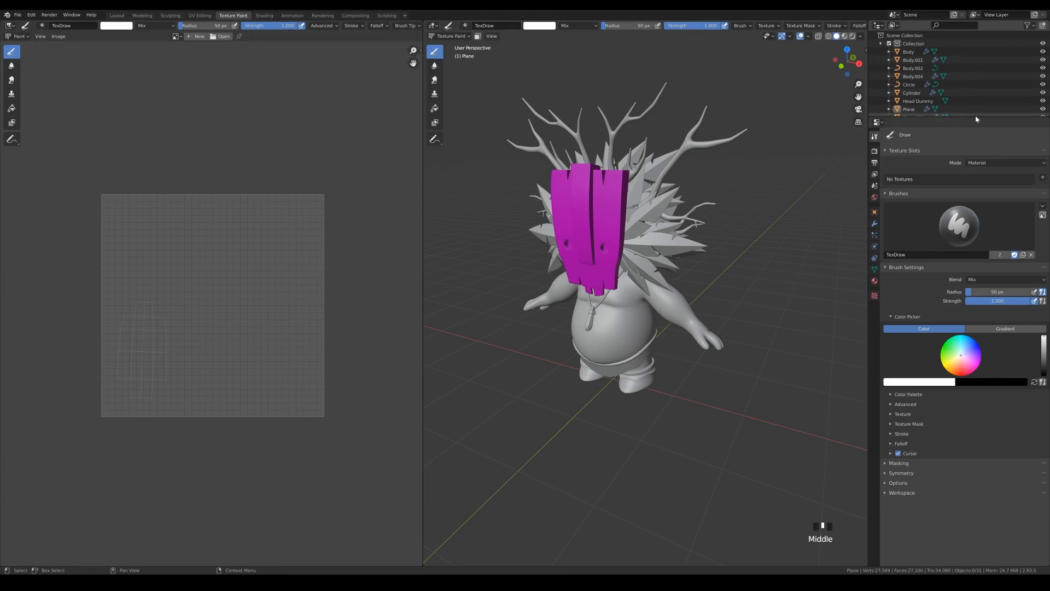
Enlarge the Outliner area and turn it into an Image Editor
{"action": "left_click_drag", "start_coordinate": [973, 116], "coordinate": [972, 183]}
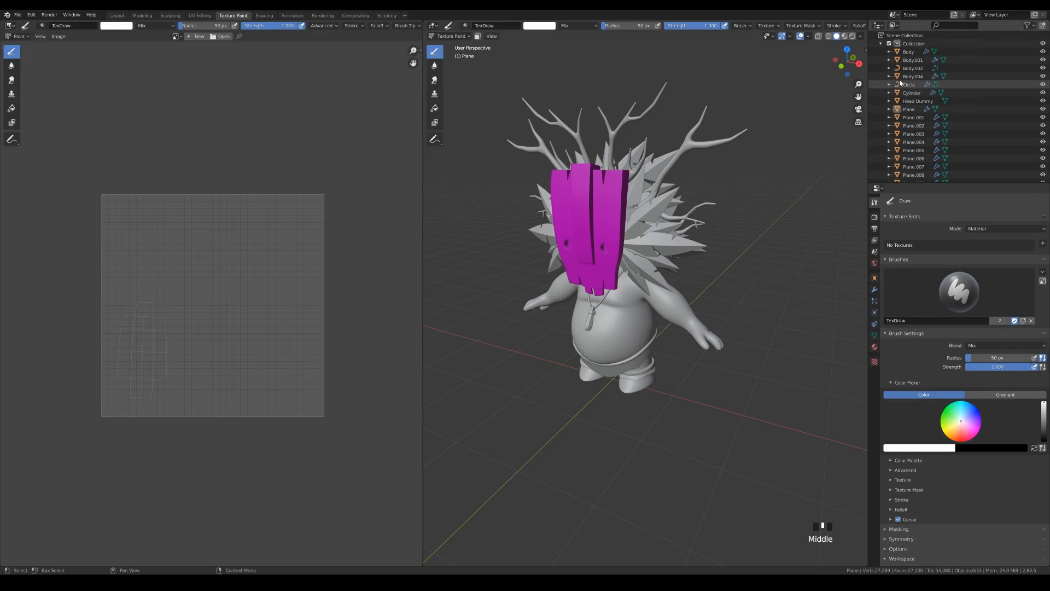
{"action": "left_click", "coordinate": [878, 26]}
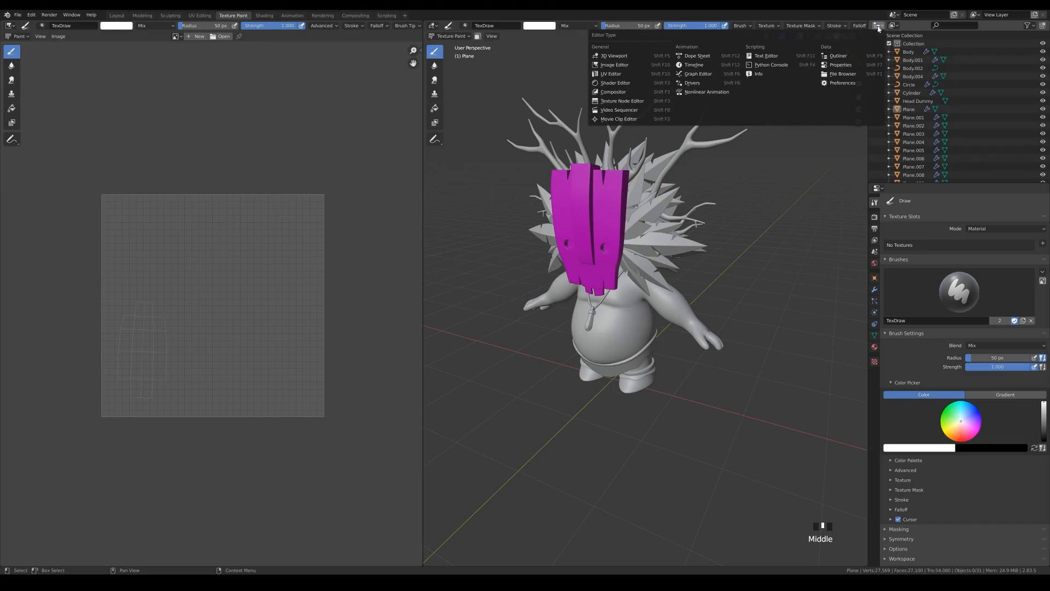
{"action": "left_click", "coordinate": [618, 64]}
{"action": "scroll", "coordinate": [970, 75], "scroll_direction": "up", "scroll_amount": 2}
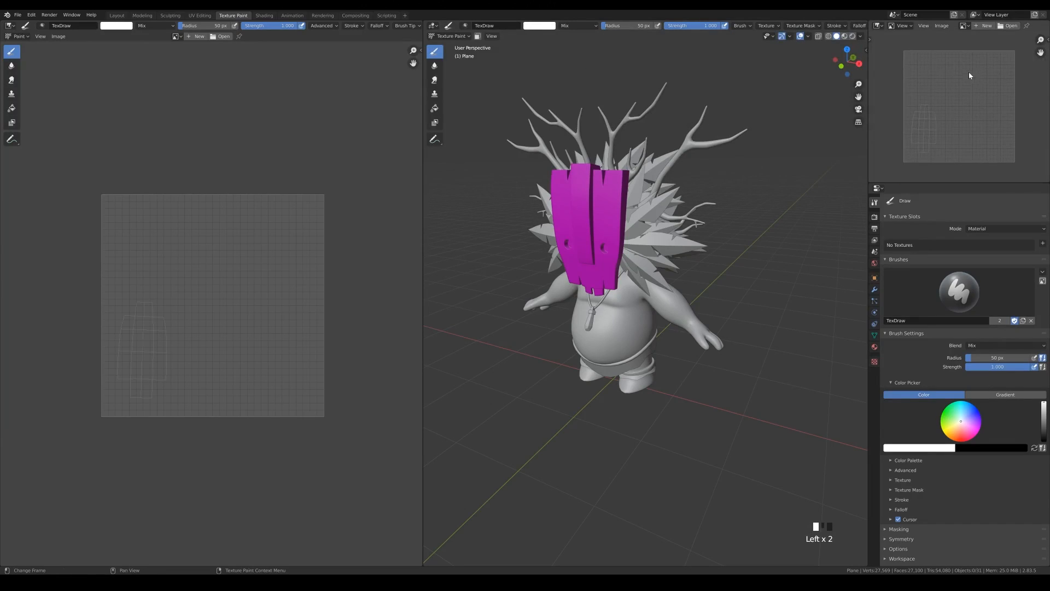
{"action": "scroll", "coordinate": [999, 54], "scroll_direction": "up", "scroll_amount": 1}
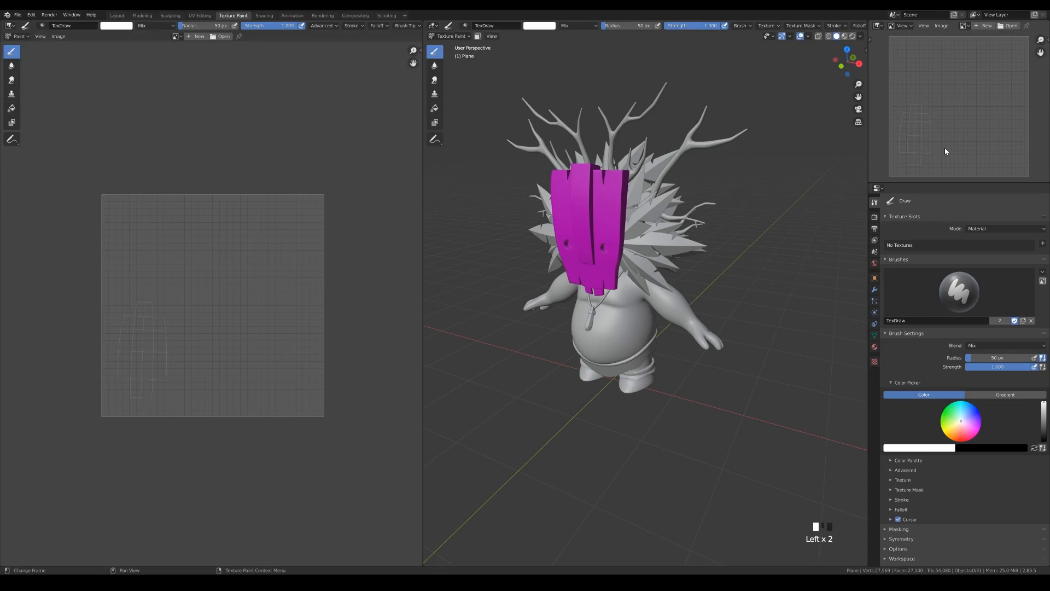
Browse the textures folder as thumbnails, open the reference image jordi.jpg, and frame its painted mask
{"action": "left_click", "coordinate": [1010, 27]}
{"action": "left_click", "coordinate": [405, 183]}
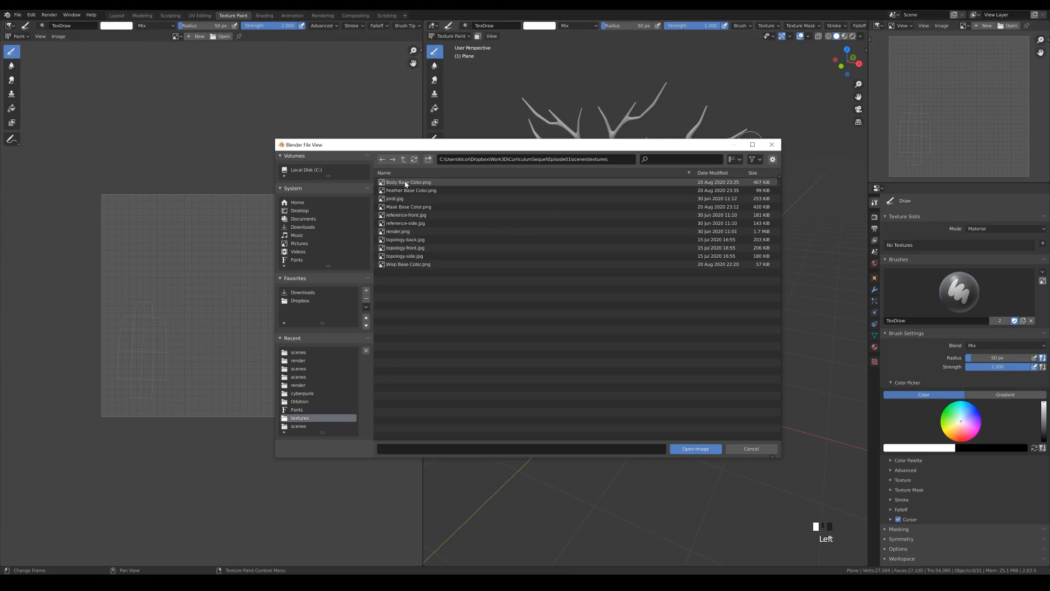
{"action": "left_click", "coordinate": [734, 159]}
{"action": "left_click", "coordinate": [708, 203]}
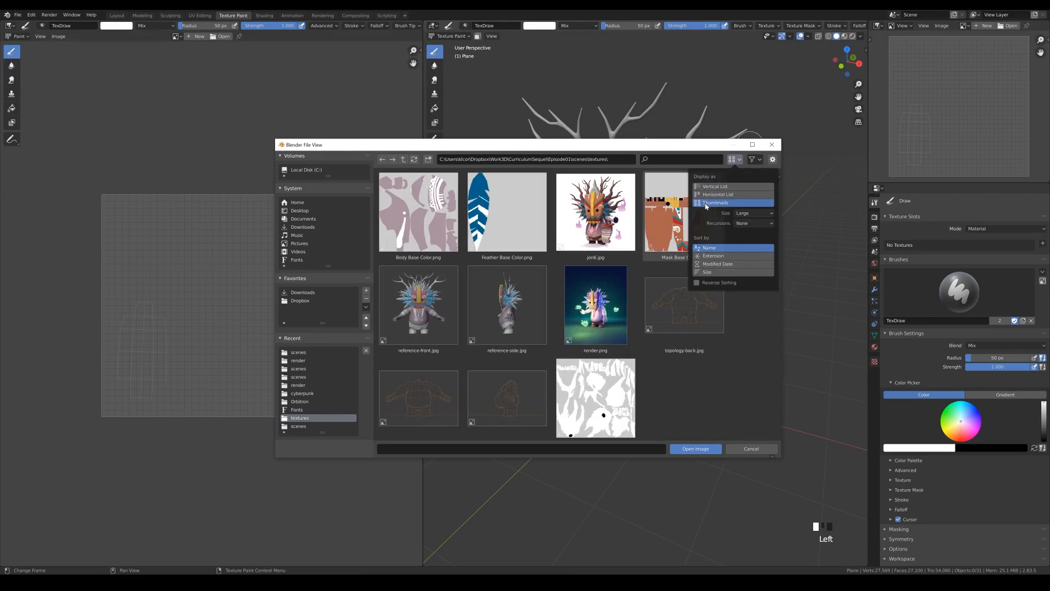
{"action": "left_click", "coordinate": [608, 236]}
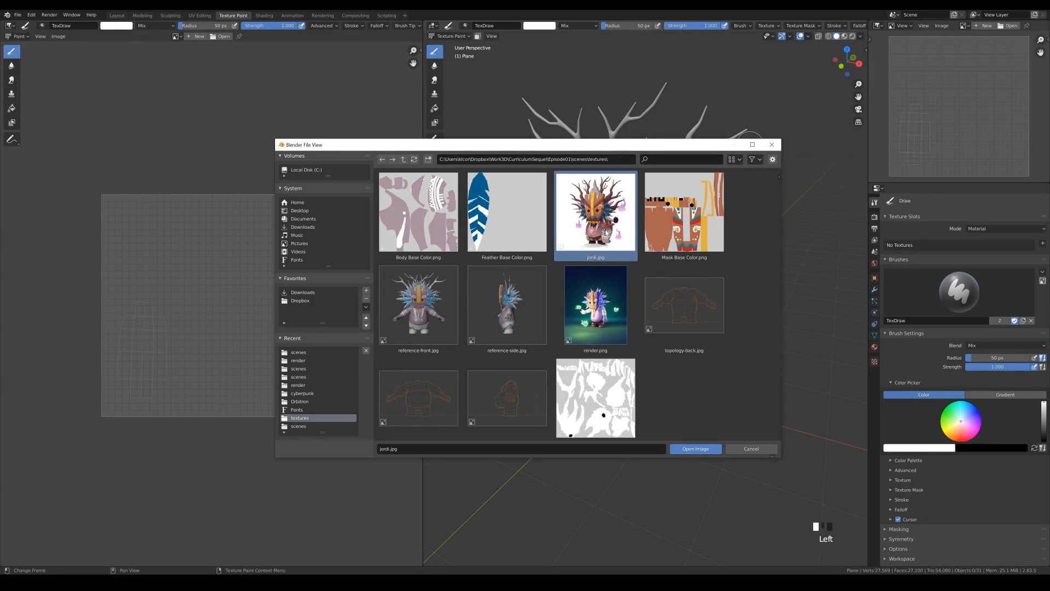
{"action": "left_click", "coordinate": [691, 449]}
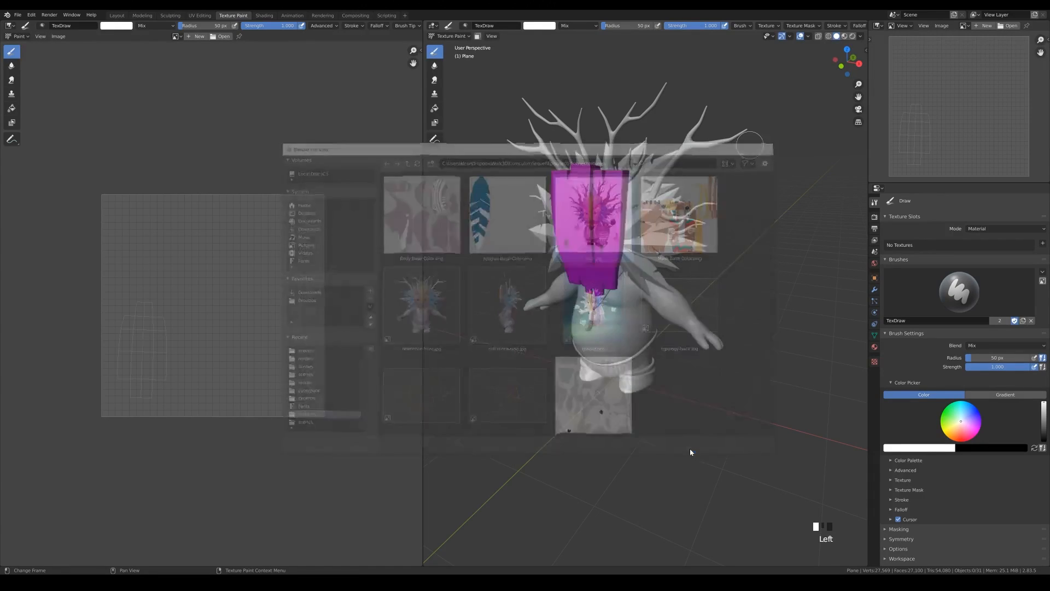
{"action": "middle_click_drag", "start_coordinate": [956, 108], "coordinate": [979, 113]}
{"action": "scroll", "coordinate": [954, 124], "scroll_direction": "down", "scroll_amount": 2}
{"action": "scroll", "coordinate": [972, 109], "scroll_direction": "up", "scroll_amount": 2}
{"action": "scroll", "coordinate": [972, 108], "scroll_direction": "down", "scroll_amount": 2}
{"action": "scroll", "coordinate": [972, 107], "scroll_direction": "up", "scroll_amount": 2}
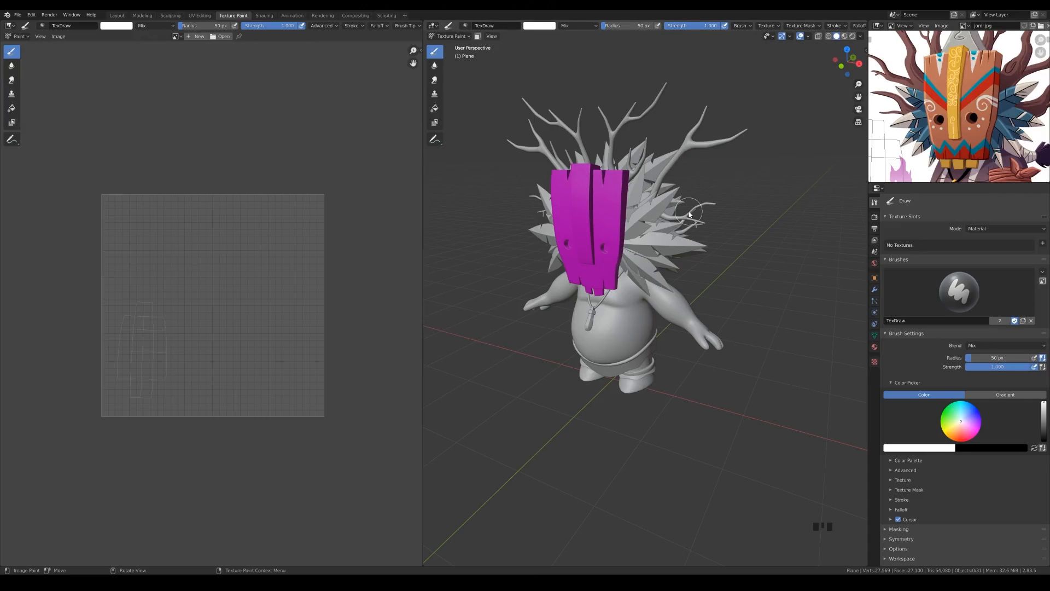
Create a new material for the mask object and name it Mask
{"action": "scroll", "coordinate": [689, 233], "scroll_direction": "up", "scroll_amount": 1}
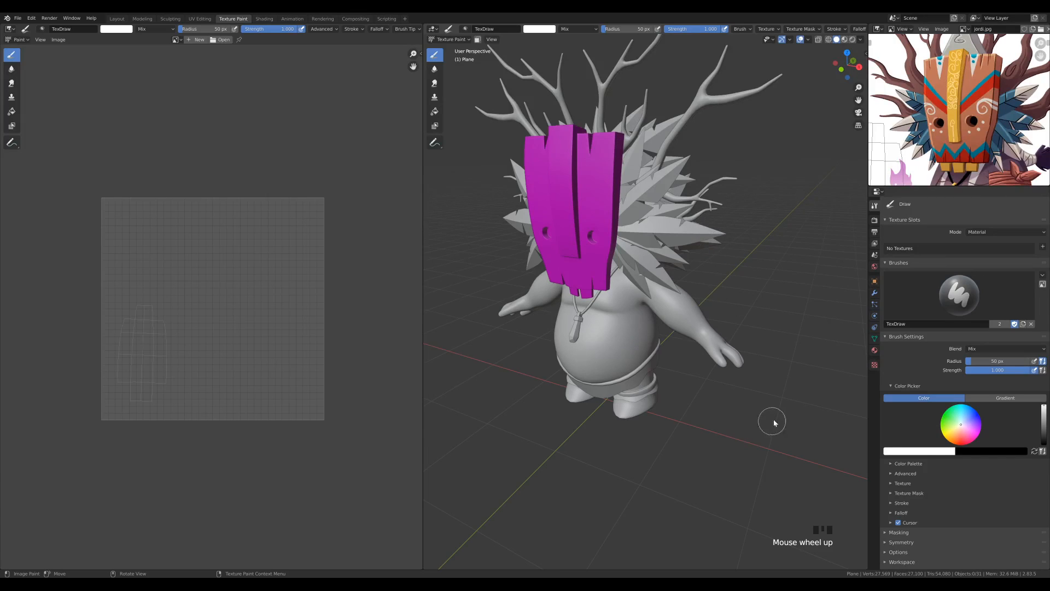
{"action": "left_click", "coordinate": [874, 351]}
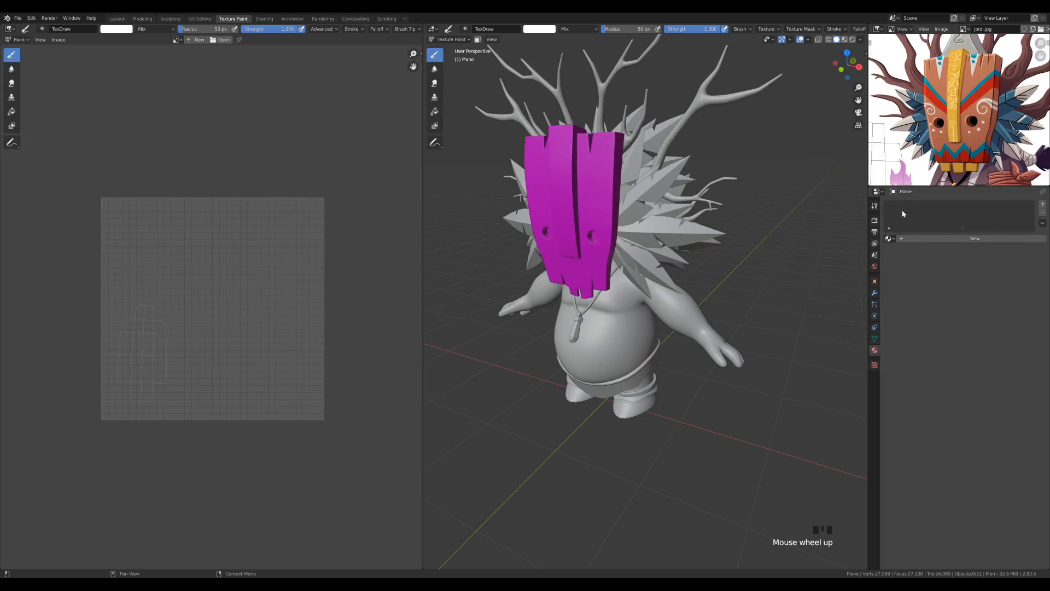
{"action": "left_click", "coordinate": [914, 238]}
{"action": "left_click", "coordinate": [907, 206]}
{"action": "double_click", "coordinate": [907, 205]}
{"action": "type", "text": "Mask"}
{"action": "left_click", "coordinate": [906, 208]}
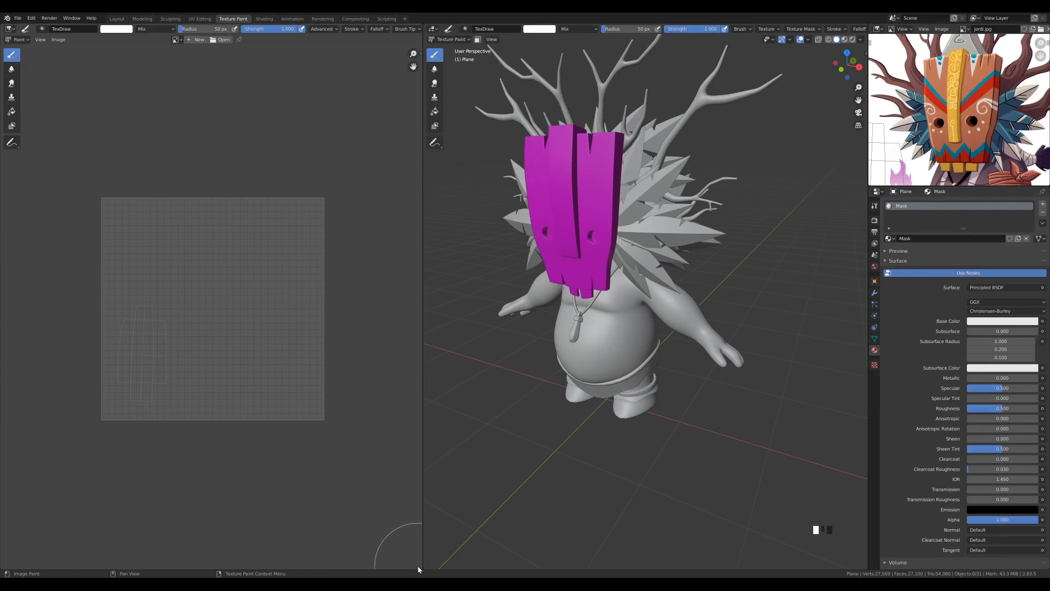
Split the paint Image Editor horizontally and turn the lower area into a Shader Editor showing the Mask material nodes
{"action": "left_click_drag", "start_coordinate": [419, 565], "coordinate": [413, 346]}
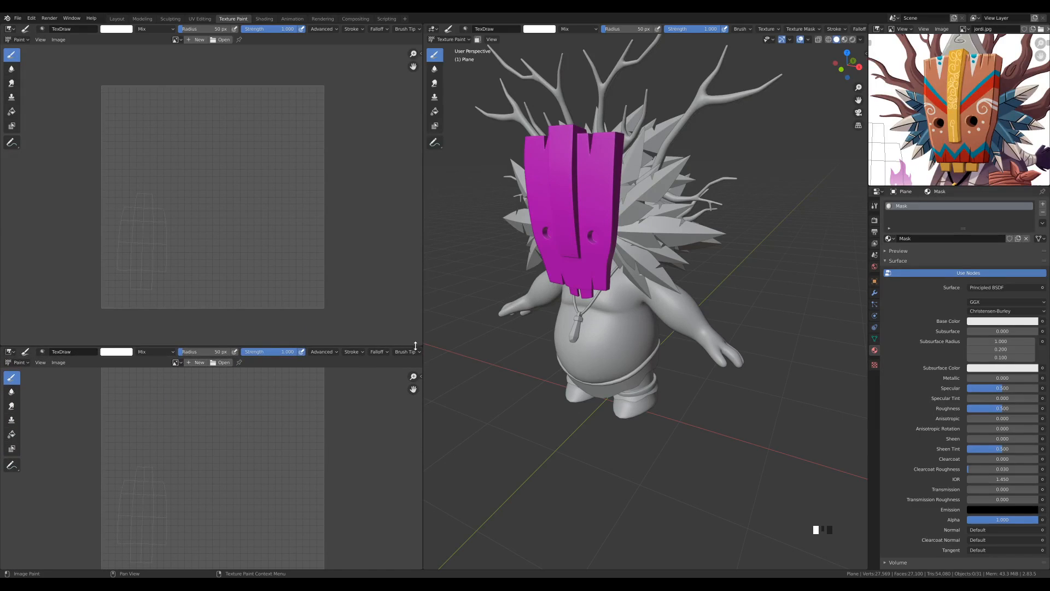
{"action": "left_click", "coordinate": [10, 353]}
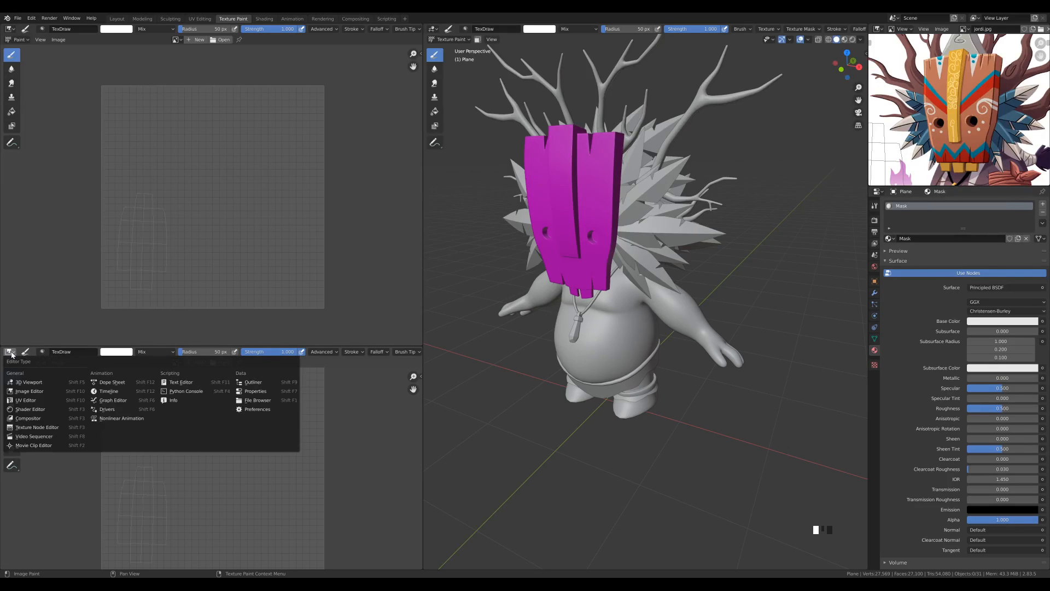
{"action": "left_click", "coordinate": [18, 410]}
{"action": "middle_click_drag", "start_coordinate": [121, 504], "coordinate": [202, 464]}
{"action": "scroll", "coordinate": [202, 464], "scroll_direction": "up", "scroll_amount": 8}
{"action": "middle_click_drag", "start_coordinate": [298, 462], "coordinate": [251, 480]}
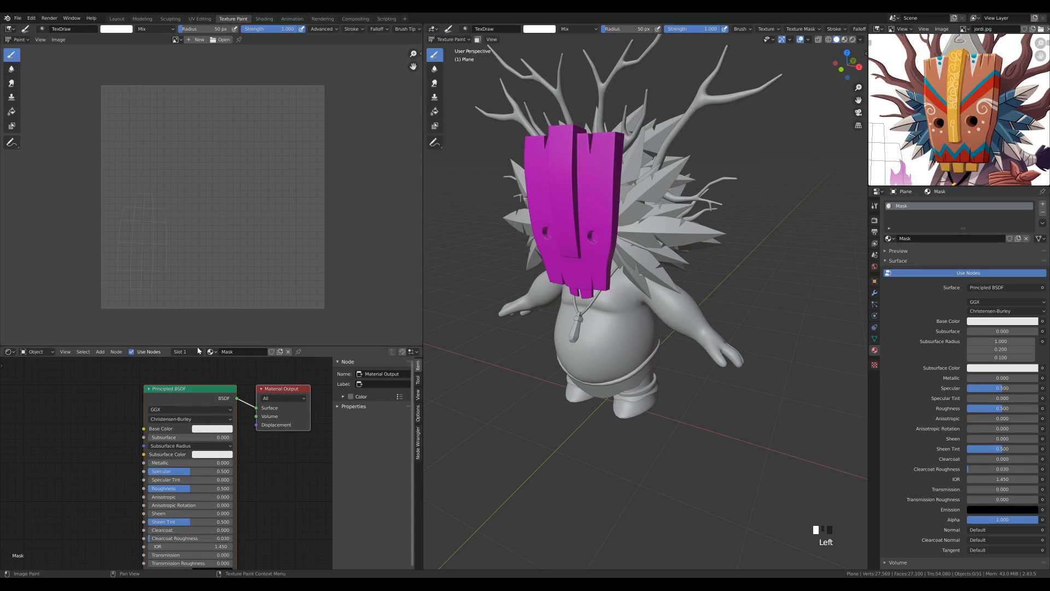
Reduce the Shader Editor's height and hide its sidebar, keeping the whole node setup in view
{"action": "left_click_drag", "start_coordinate": [198, 346], "coordinate": [195, 373]}
{"action": "middle_click_drag", "start_coordinate": [218, 494], "coordinate": [167, 465]}
{"action": "scroll", "coordinate": [224, 484], "scroll_direction": "down", "scroll_amount": 6}
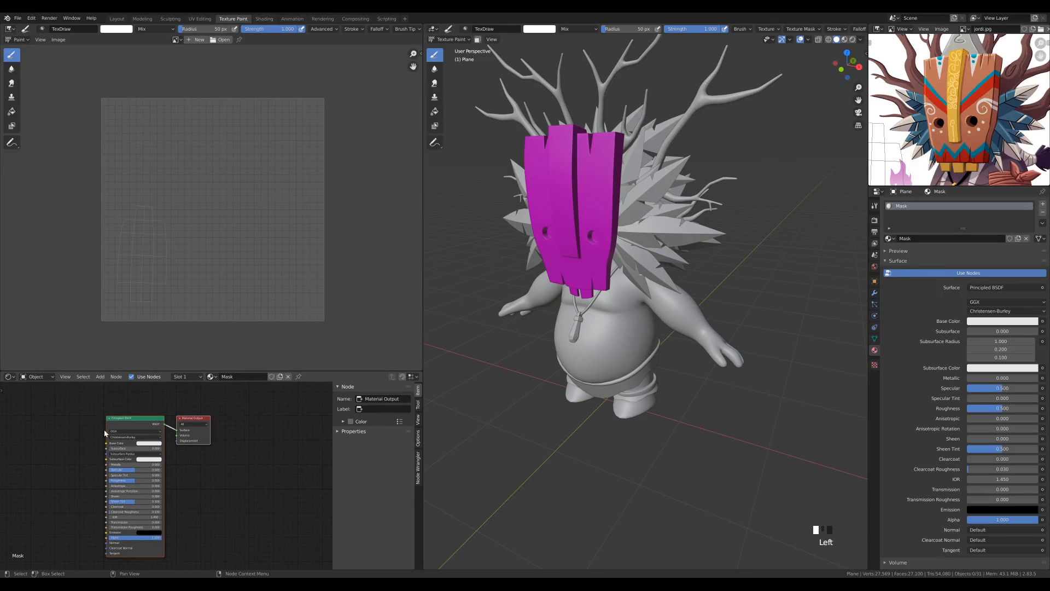
{"action": "key", "text": "n"}
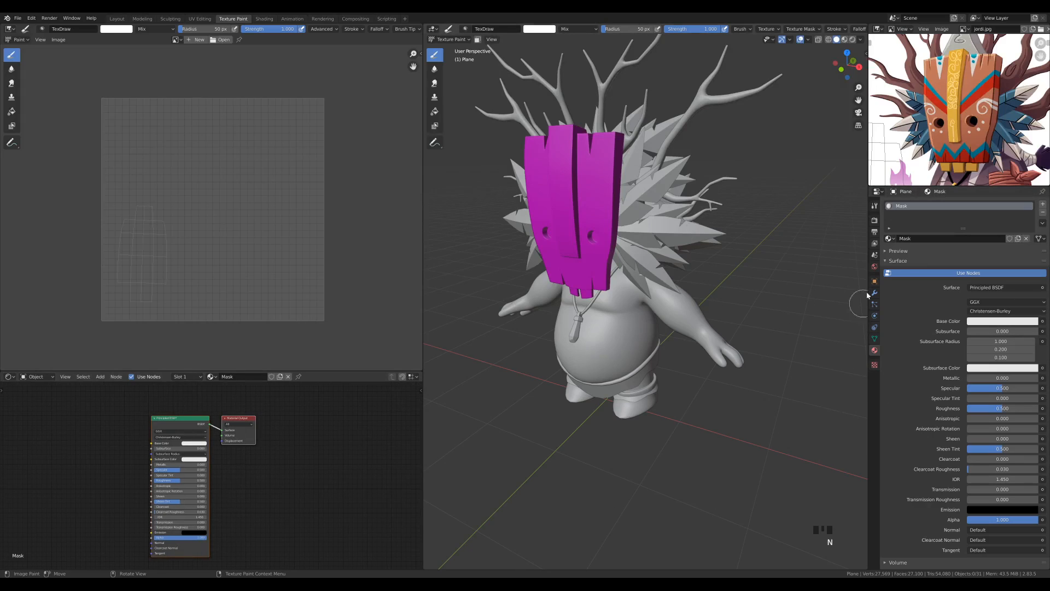
Show the active tool settings, select the mask in Object Mode, and return it to Texture Paint mode
{"action": "left_click", "coordinate": [874, 206]}
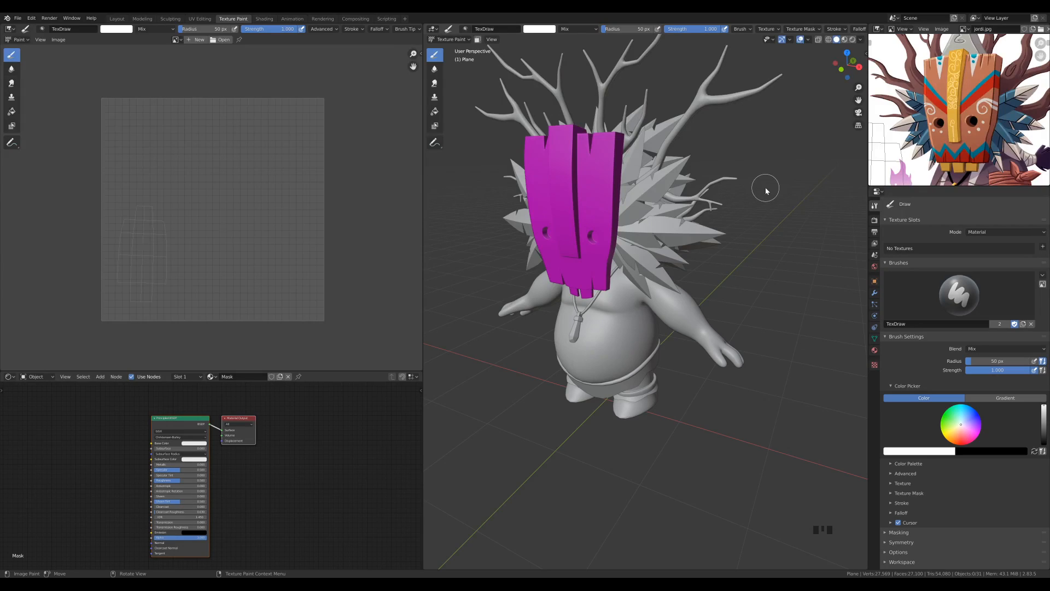
{"action": "left_click", "coordinate": [449, 40]}
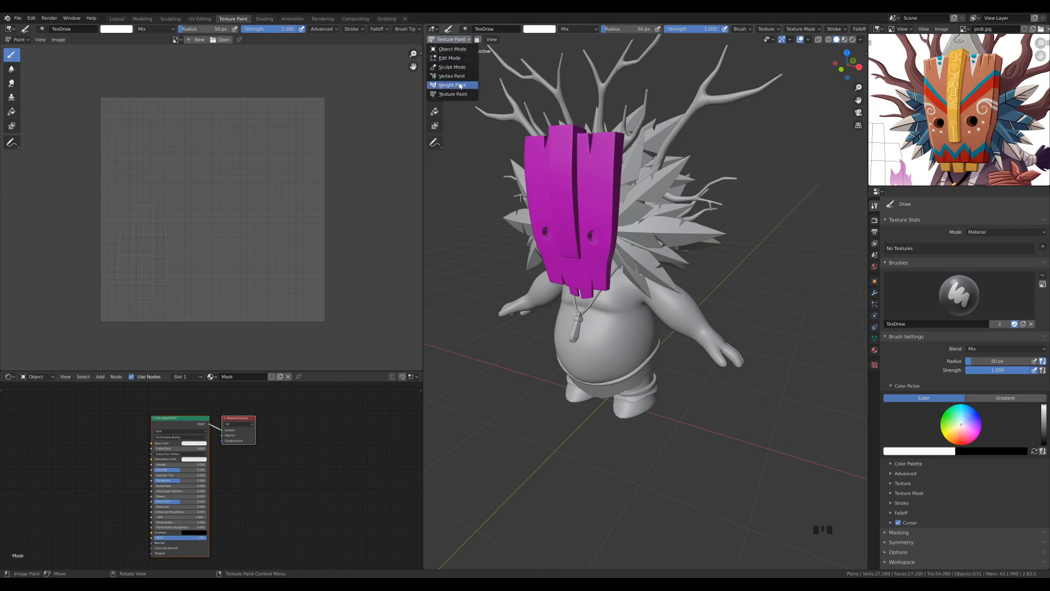
{"action": "left_click", "coordinate": [458, 49]}
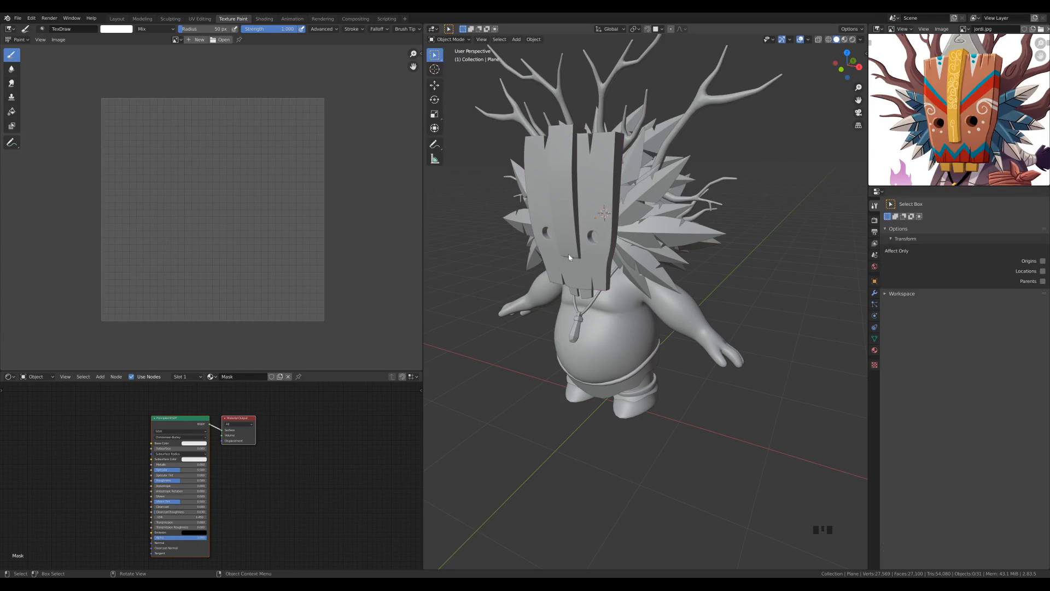
{"action": "middle_click_drag", "start_coordinate": [604, 180], "coordinate": [634, 186]}
{"action": "left_click", "coordinate": [646, 208]}
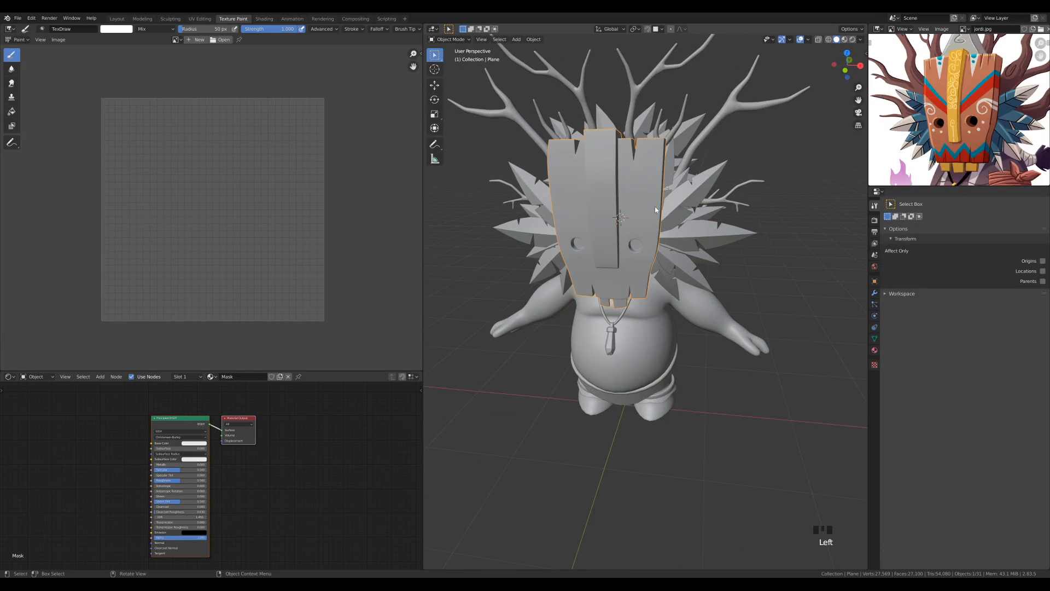
{"action": "left_click", "coordinate": [659, 354]}
{"action": "left_click", "coordinate": [638, 250]}
{"action": "middle_click_drag", "start_coordinate": [759, 239], "coordinate": [740, 234]}
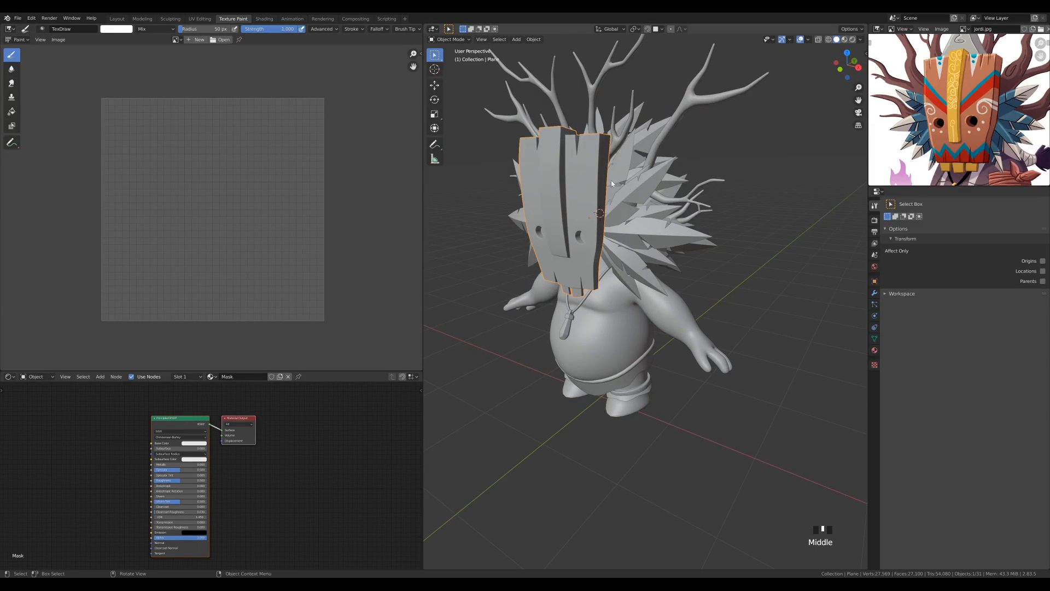
{"action": "left_click", "coordinate": [453, 41]}
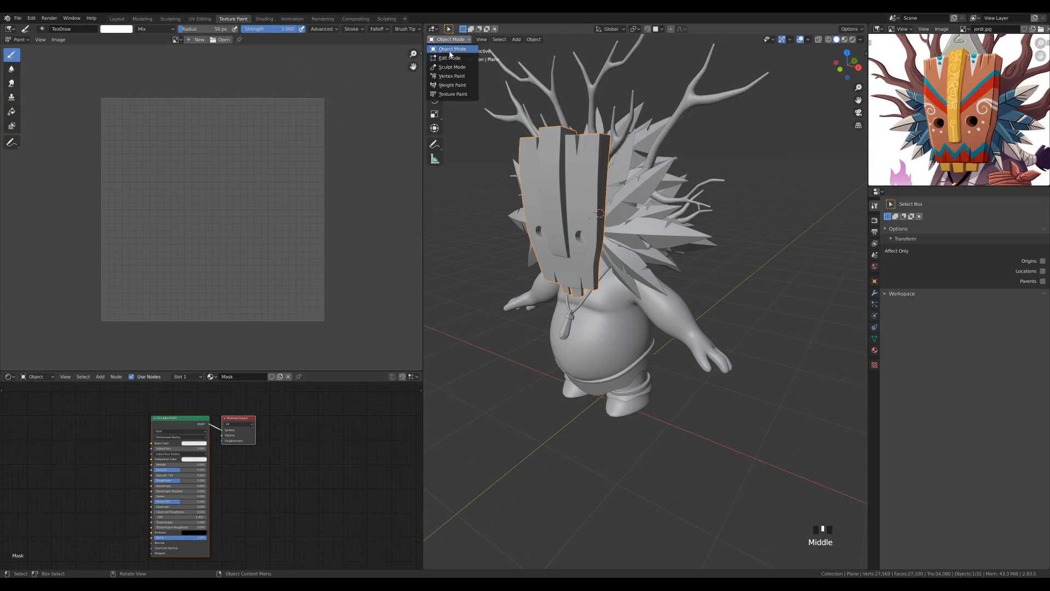
{"action": "left_click", "coordinate": [452, 94]}
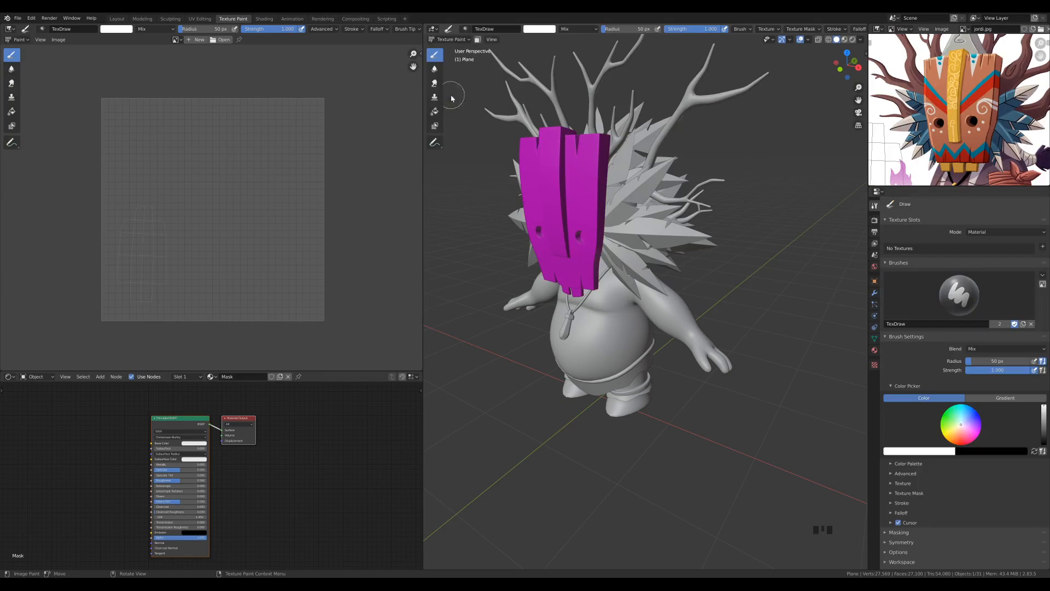
Toggle the mask between Object Mode and Texture Paint mode, ending in Texture Paint
{"action": "key", "text": "ctrl+Tab"}
{"action": "key", "text": "ctrl+Tab"}
{"action": "key", "text": "ctrl+Tab"}
{"action": "key", "text": "ctrl+Tab"}
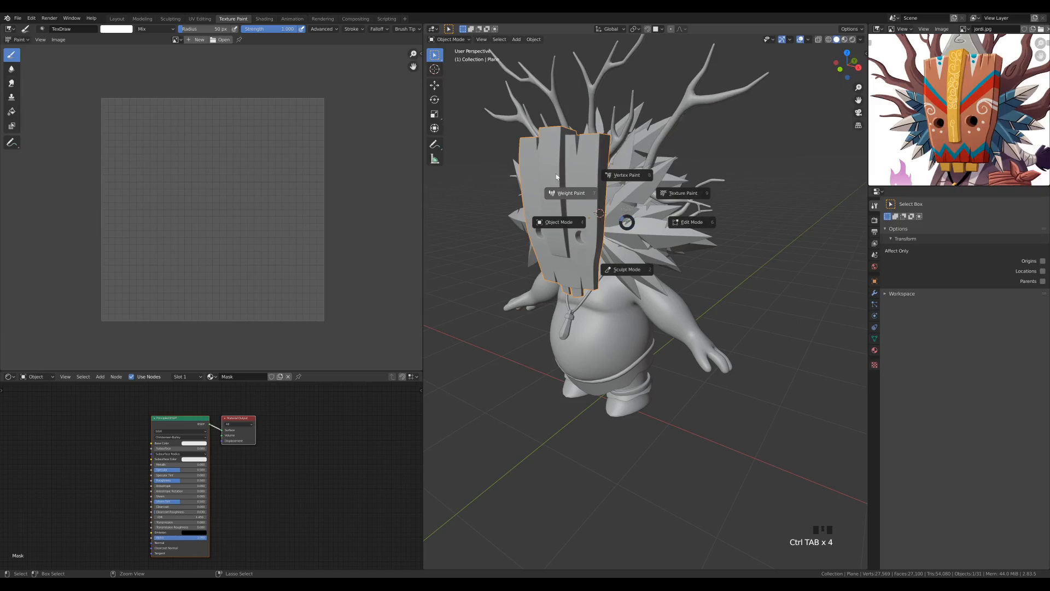
{"action": "left_click", "coordinate": [709, 178]}
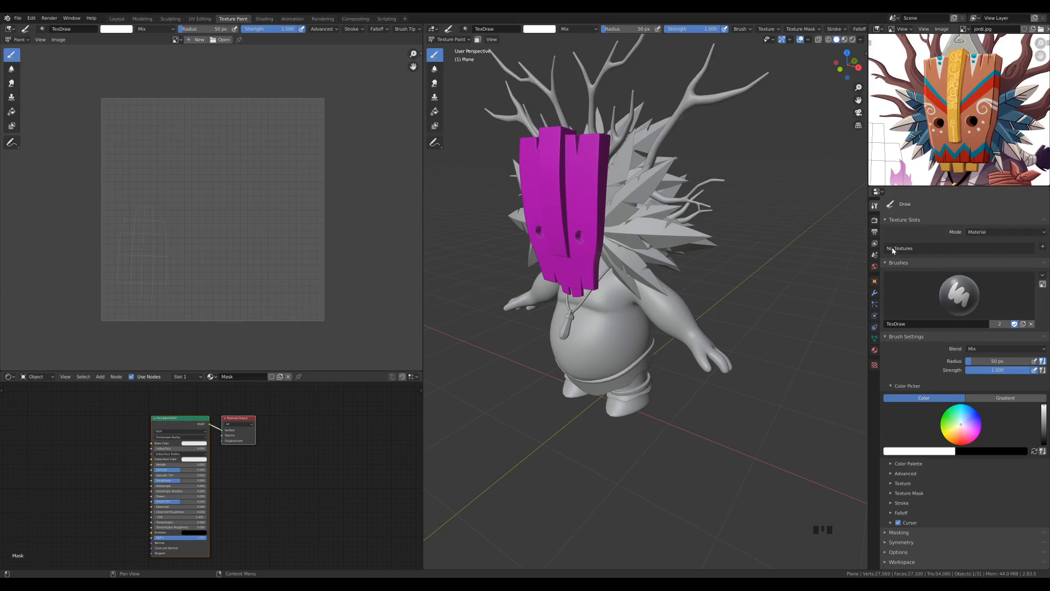
Add a Base Color texture paint slot named Mask Base Color to the Mask material, 4096 px wide and 4096 px high
{"action": "left_click", "coordinate": [1042, 247]}
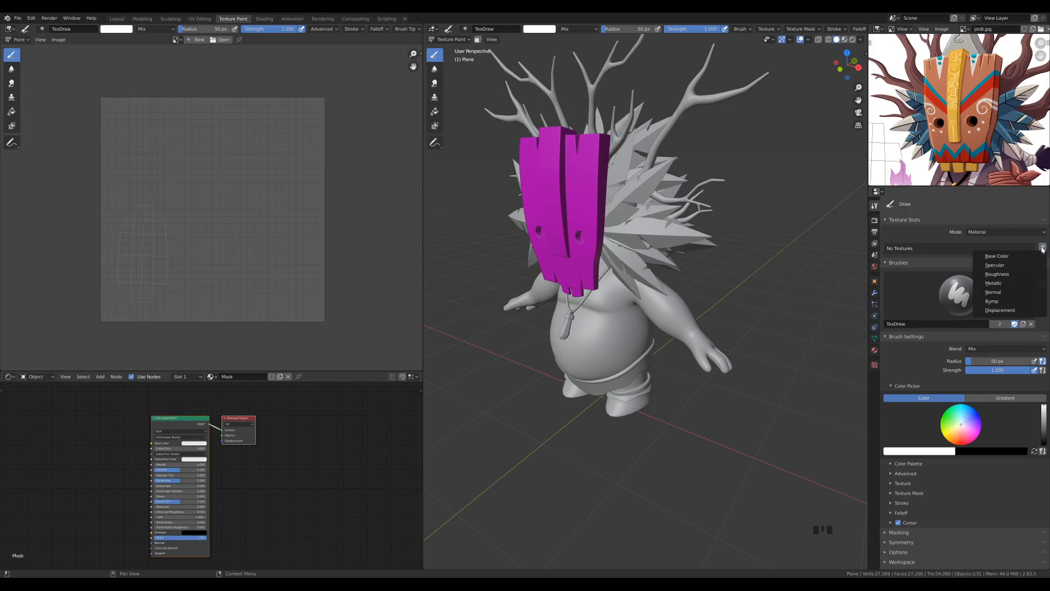
{"action": "left_click", "coordinate": [1039, 247]}
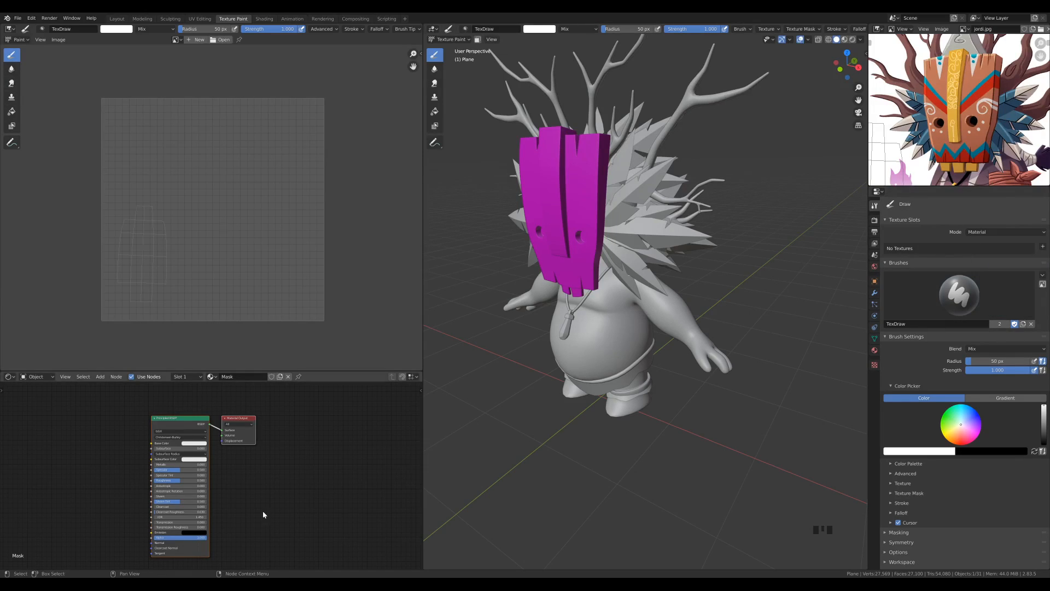
{"action": "middle_click_drag", "start_coordinate": [229, 477], "coordinate": [323, 463]}
{"action": "scroll", "coordinate": [311, 486], "scroll_direction": "up", "scroll_amount": 5}
{"action": "scroll", "coordinate": [313, 486], "scroll_direction": "up", "scroll_amount": 1}
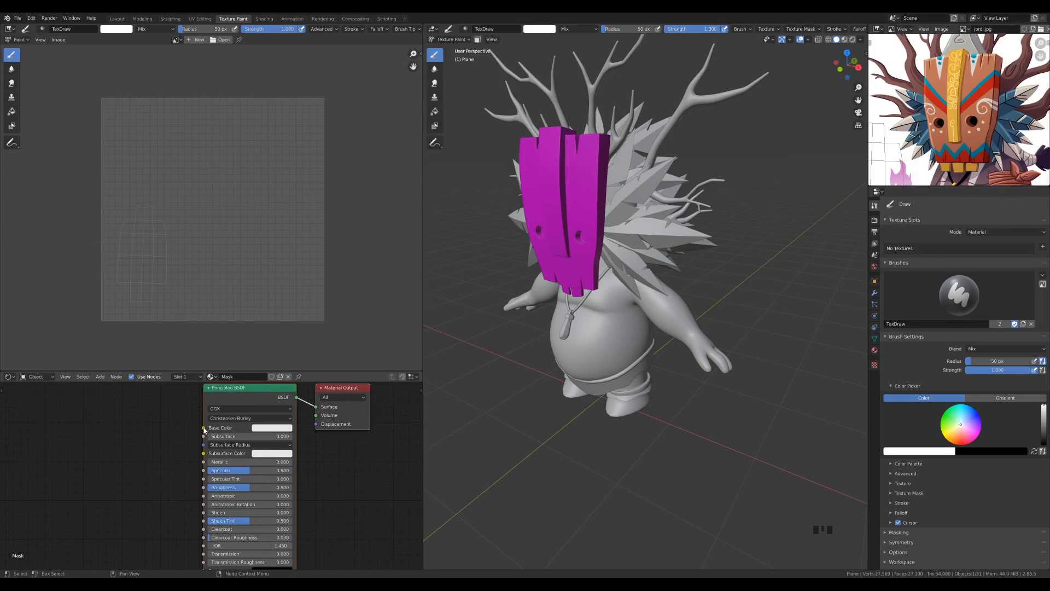
{"action": "left_click", "coordinate": [1042, 247]}
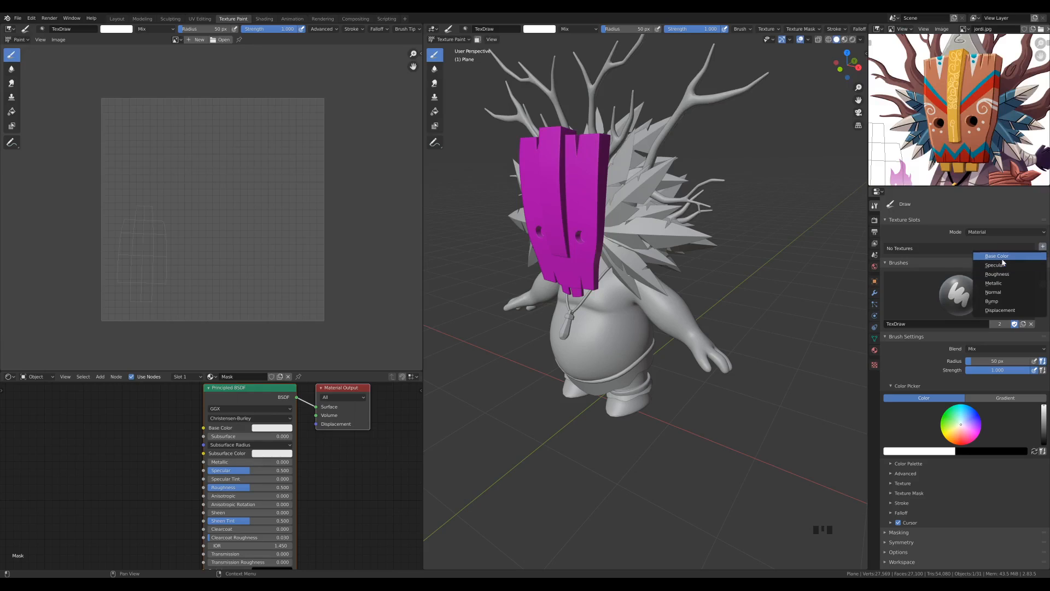
{"action": "left_click", "coordinate": [996, 257]}
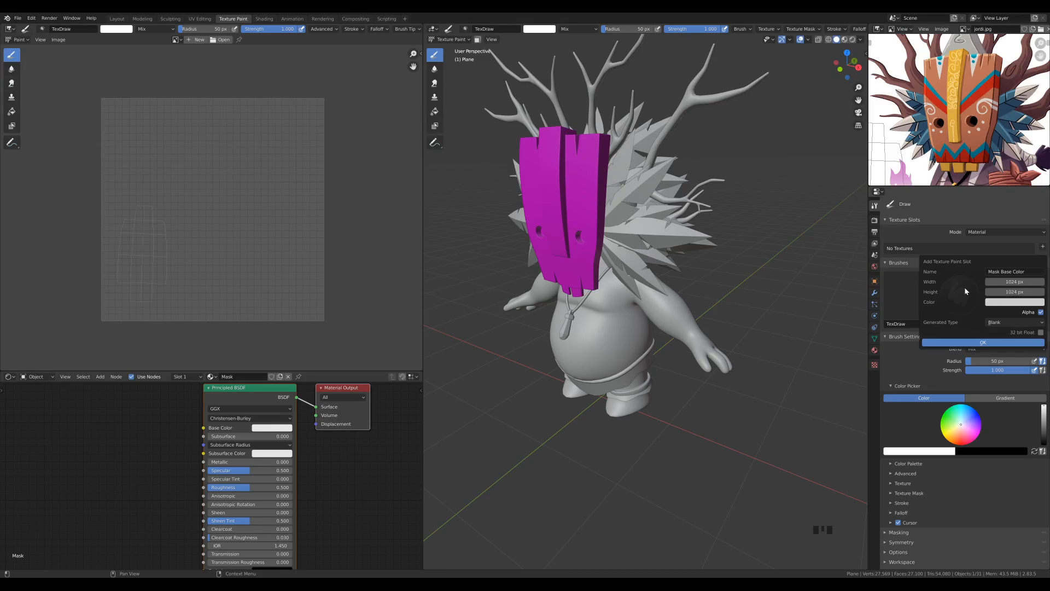
{"action": "left_click", "coordinate": [1005, 280]}
{"action": "type", "text": "4096"}
{"action": "key", "text": "Tab"}
{"action": "type", "text": "4096"}
{"action": "left_click", "coordinate": [970, 342]}
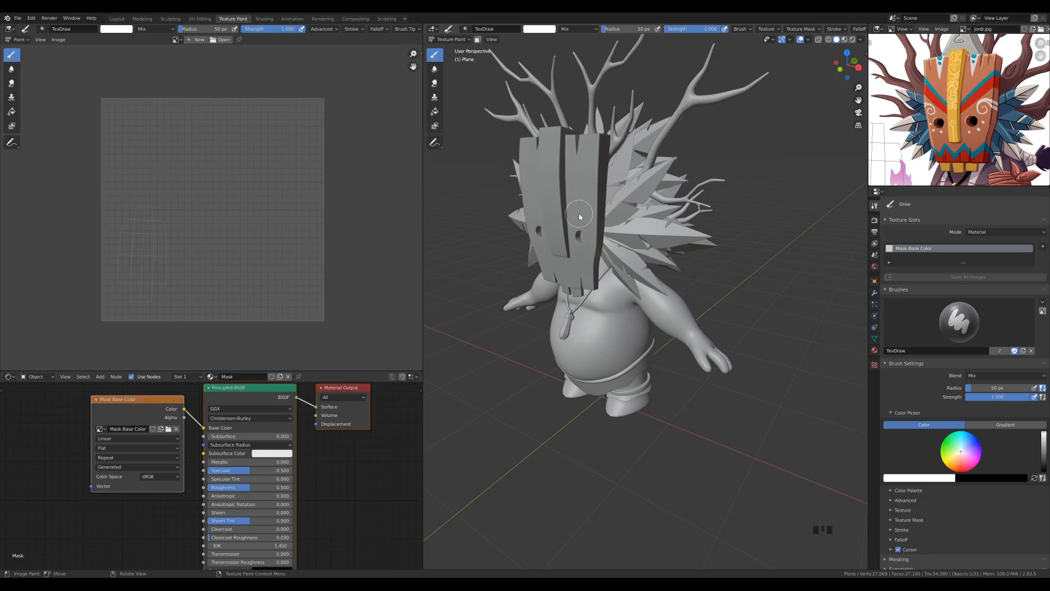
Save the scene file and check the Mask material's properties, returning to the active tool settings
{"action": "key", "text": "ctrl+s"}
{"action": "key", "text": "ctrl+z"}
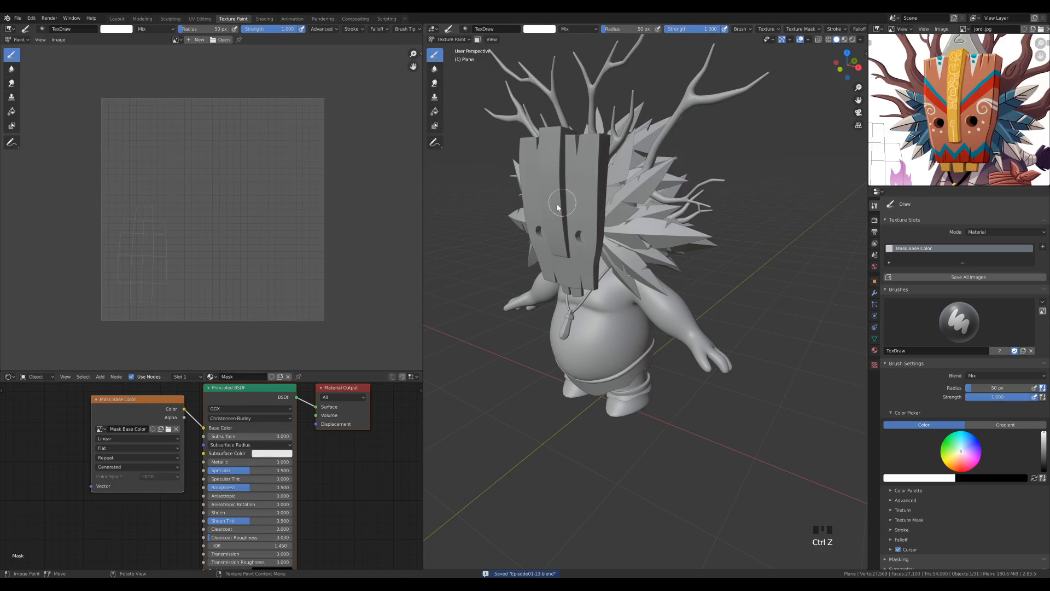
{"action": "middle_click_drag", "start_coordinate": [351, 451], "coordinate": [339, 467]}
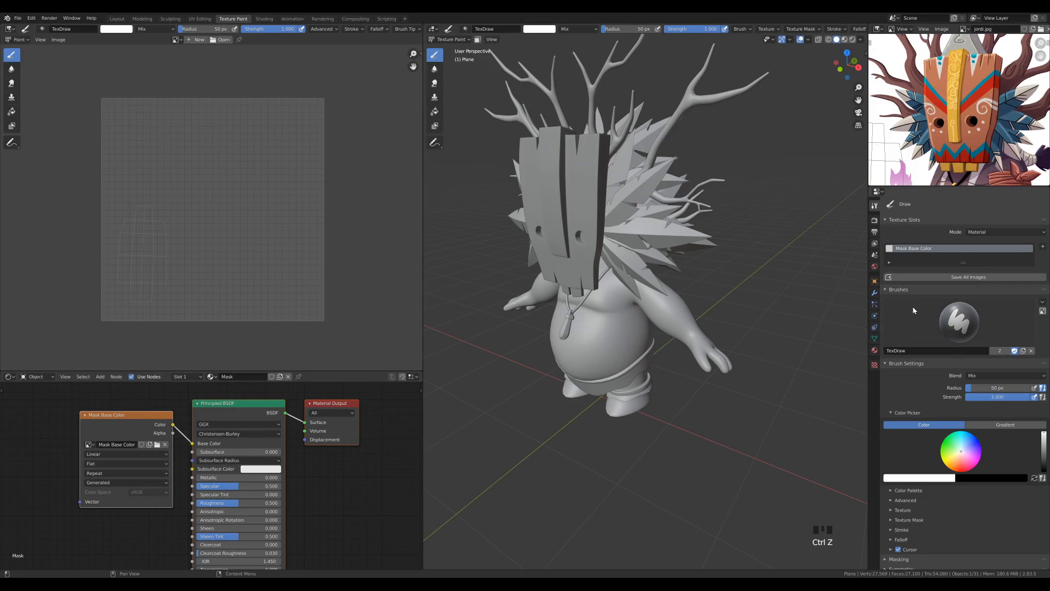
{"action": "left_click", "coordinate": [874, 350]}
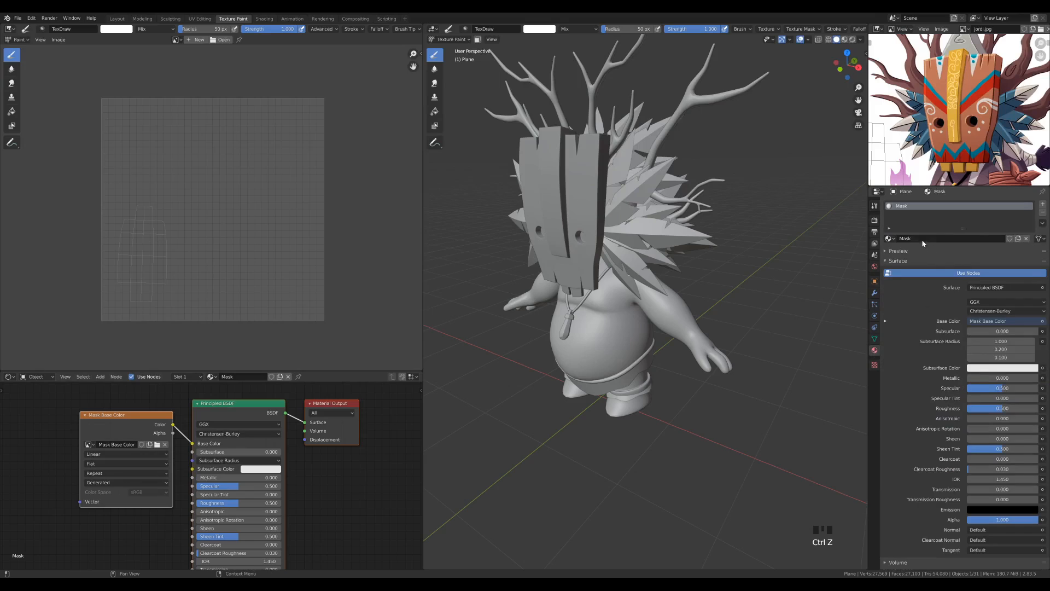
{"action": "left_click", "coordinate": [874, 206]}
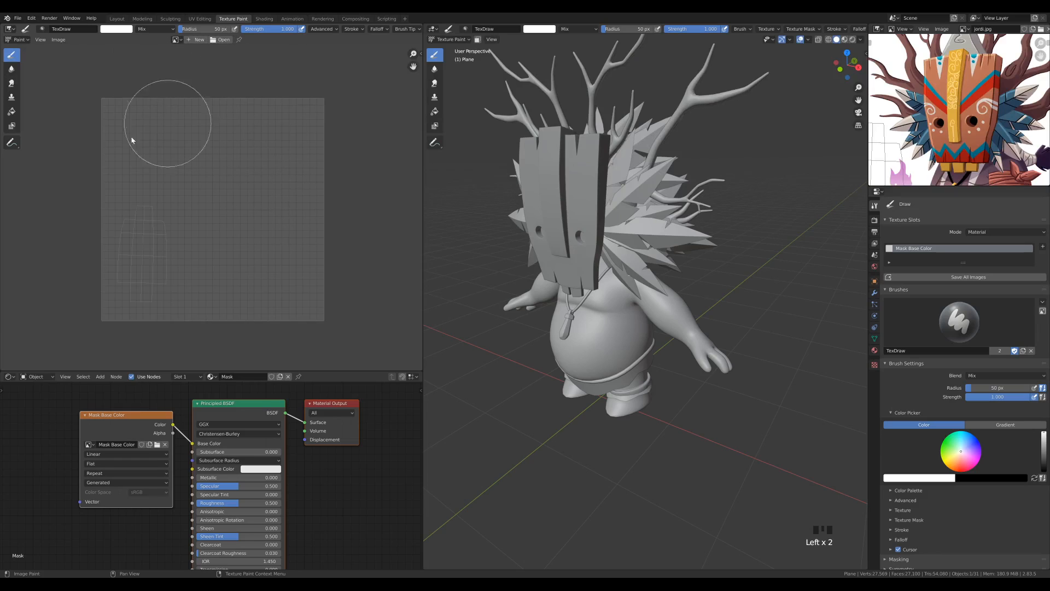
Display the Mask Base Color texture in the Image Editor, with the whole image in view
{"action": "scroll", "coordinate": [140, 245], "scroll_direction": "up", "scroll_amount": 3}
{"action": "scroll", "coordinate": [273, 156], "scroll_direction": "down", "scroll_amount": 2}
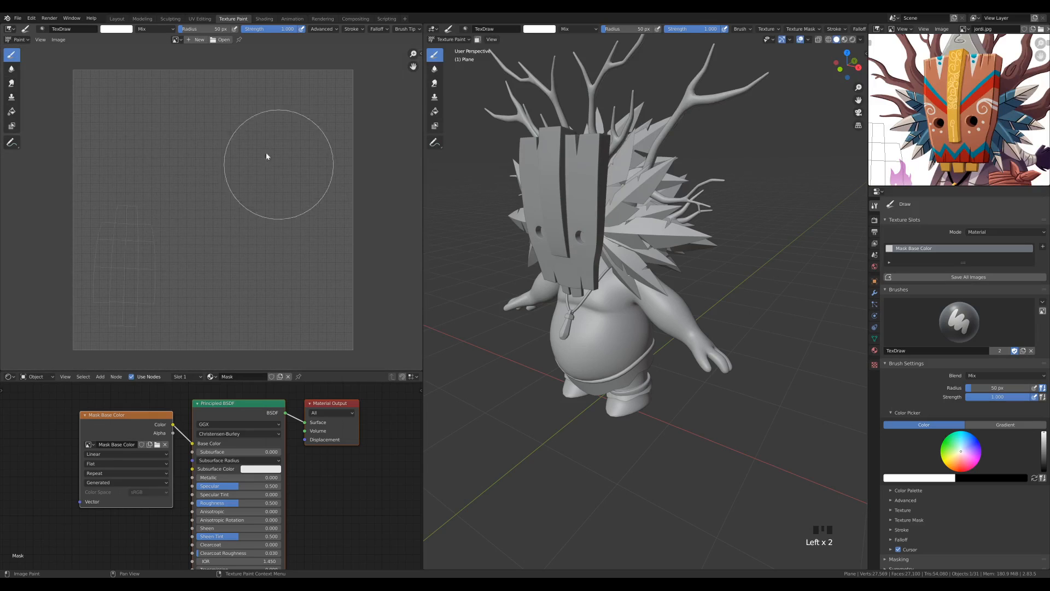
{"action": "left_click", "coordinate": [175, 39]}
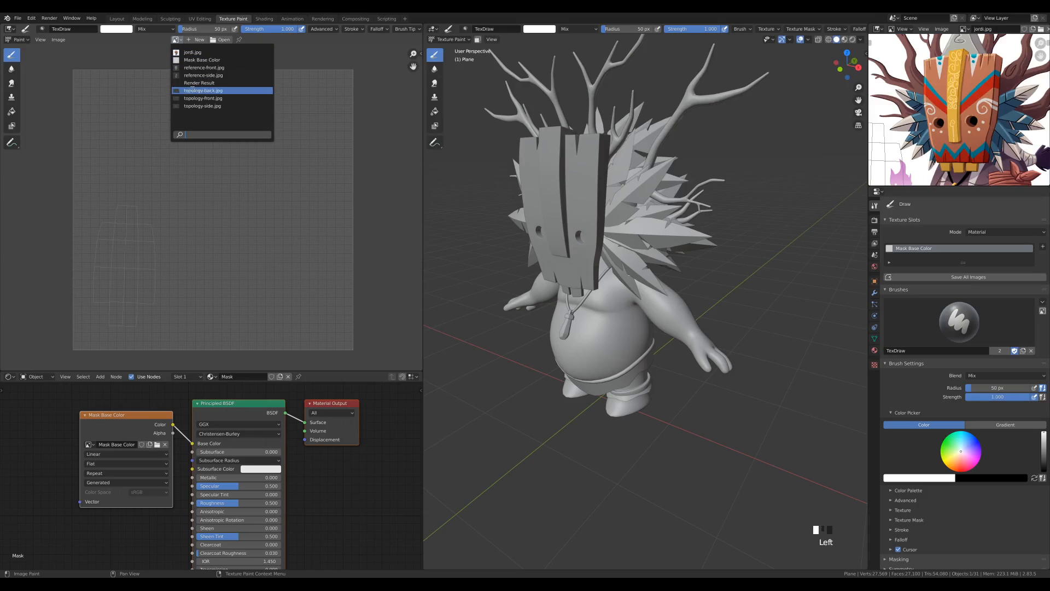
{"action": "left_click", "coordinate": [197, 60]}
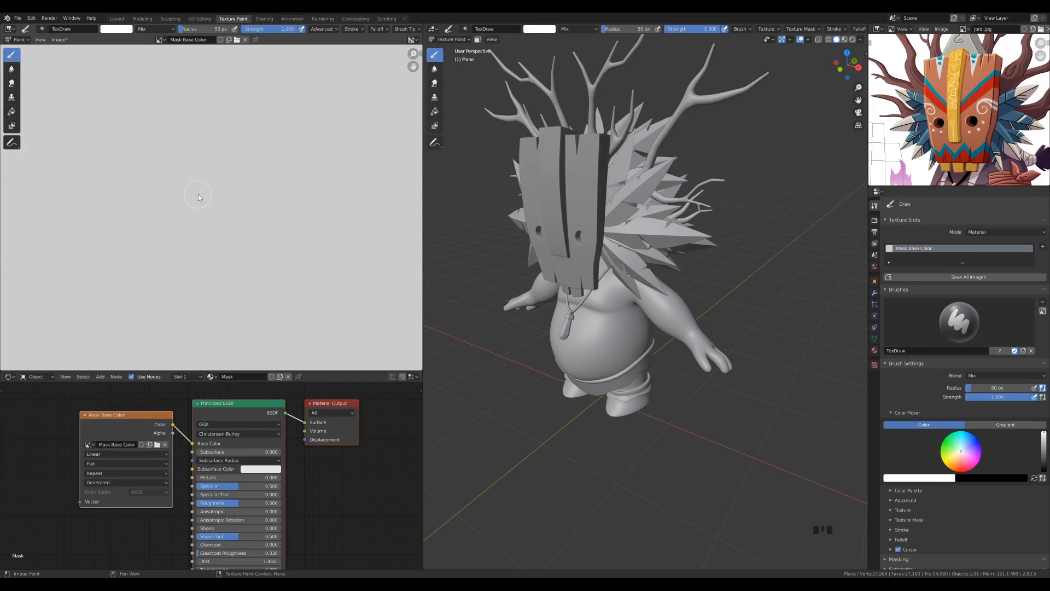
{"action": "scroll", "coordinate": [198, 197], "scroll_direction": "down", "scroll_amount": 3}
{"action": "scroll", "coordinate": [255, 143], "scroll_direction": "up", "scroll_amount": 2}
{"action": "scroll", "coordinate": [252, 152], "scroll_direction": "down", "scroll_amount": 1}
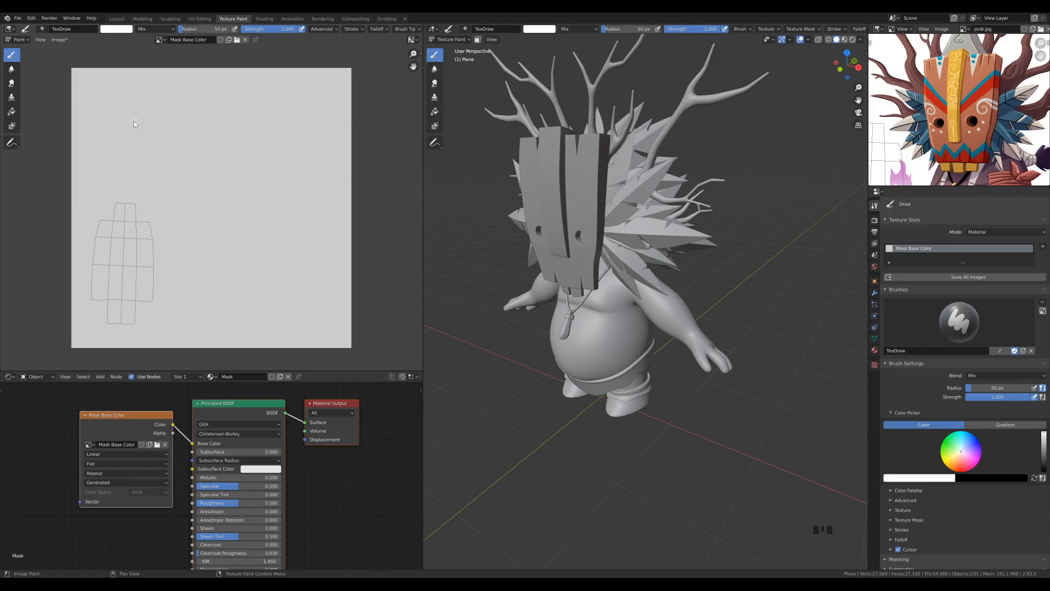
Save the Mask Base Color image as Mask Base Color1.png in the textures folder
{"action": "left_click", "coordinate": [58, 40]}
{"action": "left_click", "coordinate": [62, 41]}
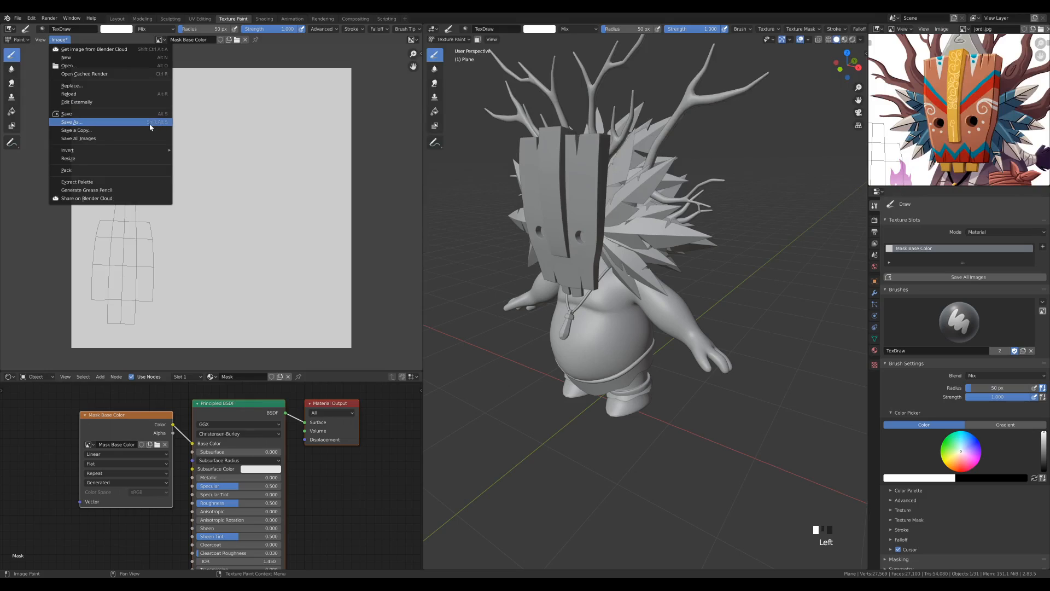
{"action": "key", "text": "alt+s"}
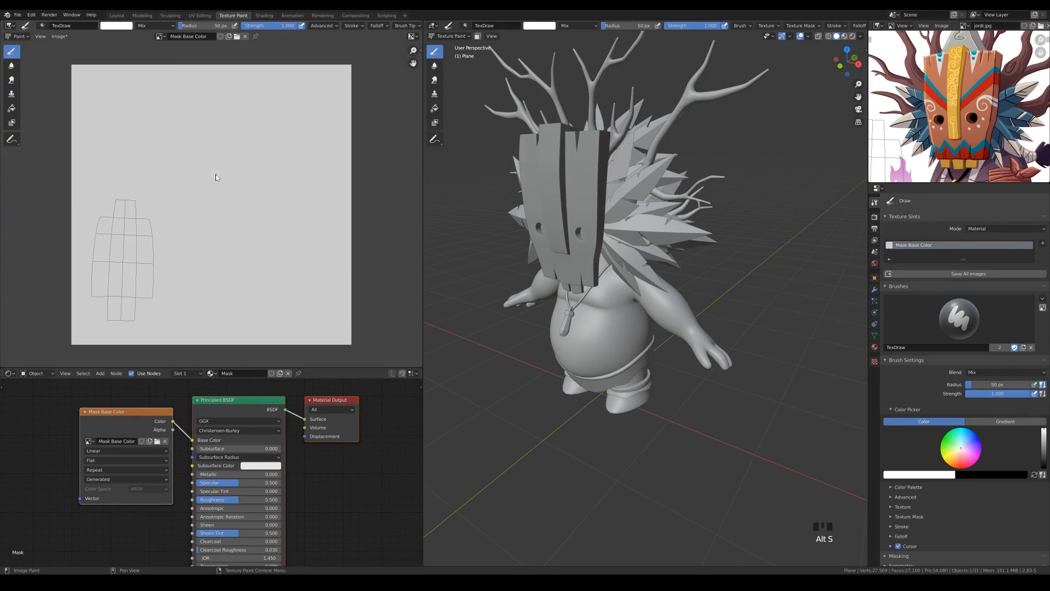
{"action": "key", "text": "alt+s"}
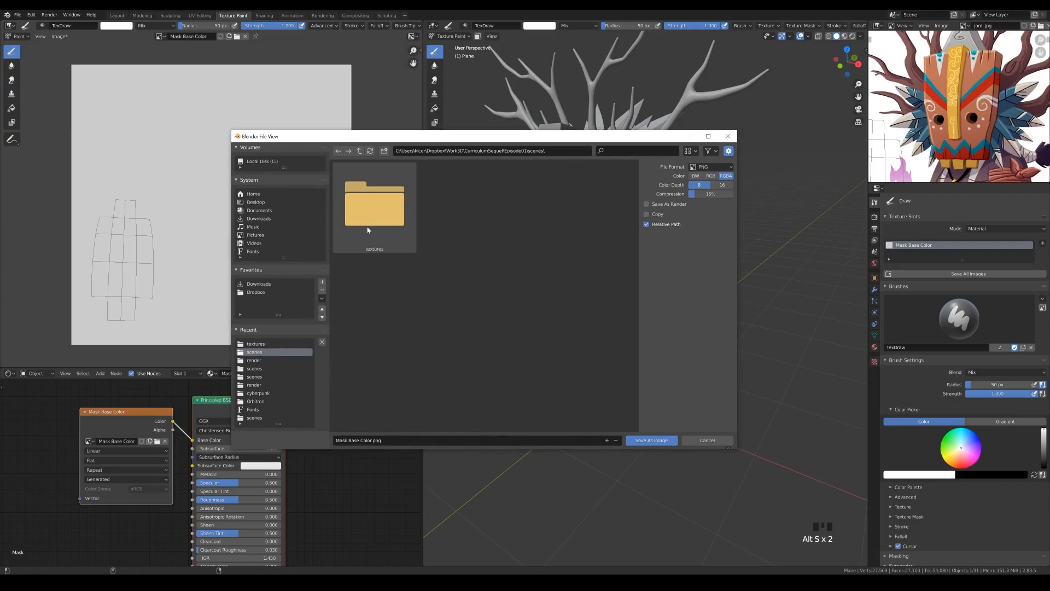
{"action": "double_click", "coordinate": [373, 214]}
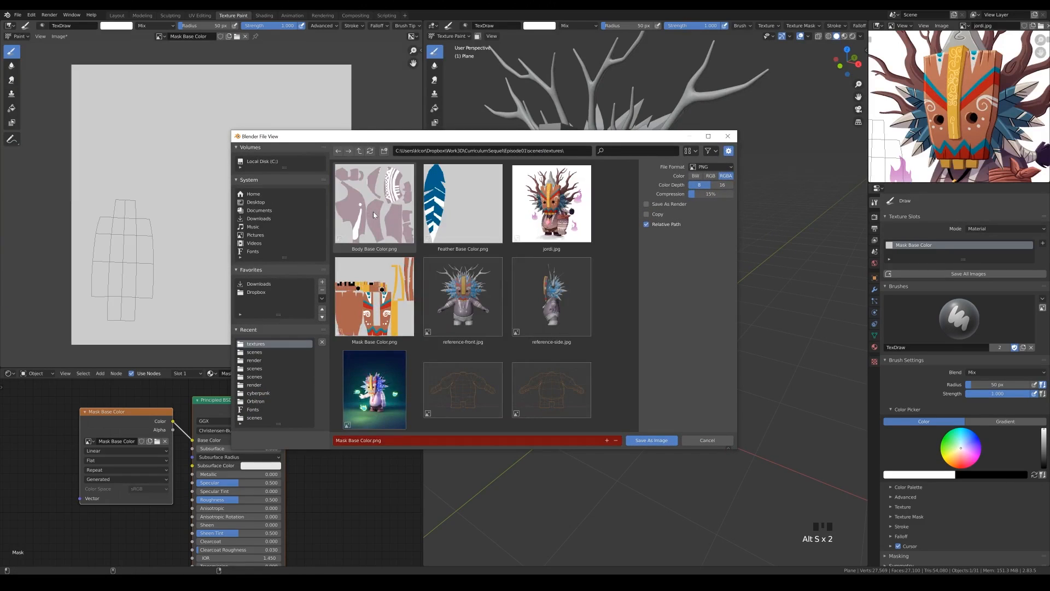
{"action": "scroll", "coordinate": [610, 224], "scroll_direction": "down", "scroll_amount": 3}
{"action": "scroll", "coordinate": [612, 240], "scroll_direction": "up", "scroll_amount": 3}
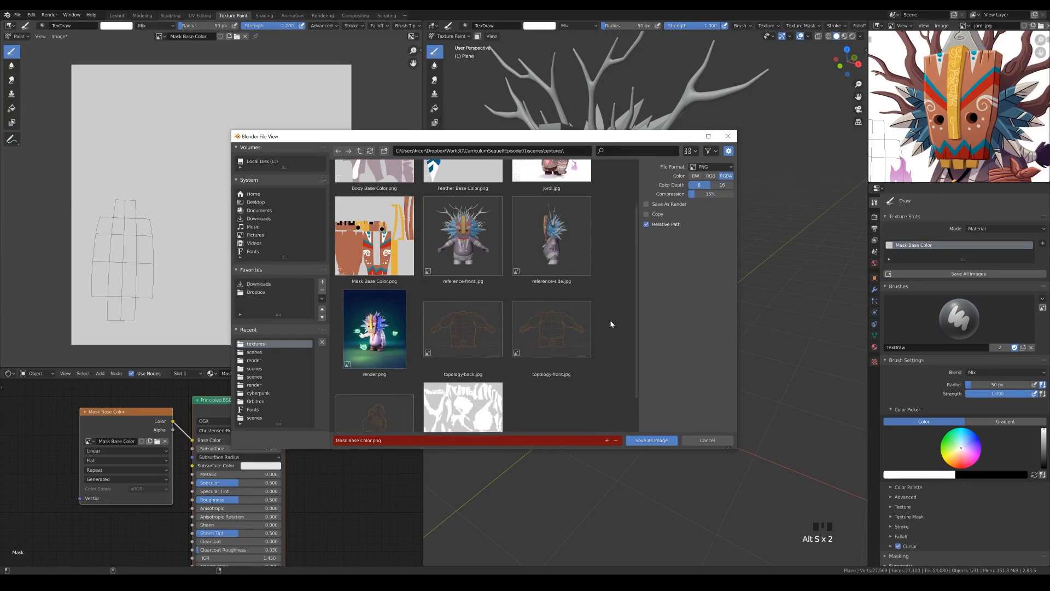
{"action": "left_click", "coordinate": [374, 441]}
{"action": "left_click", "coordinate": [372, 440]}
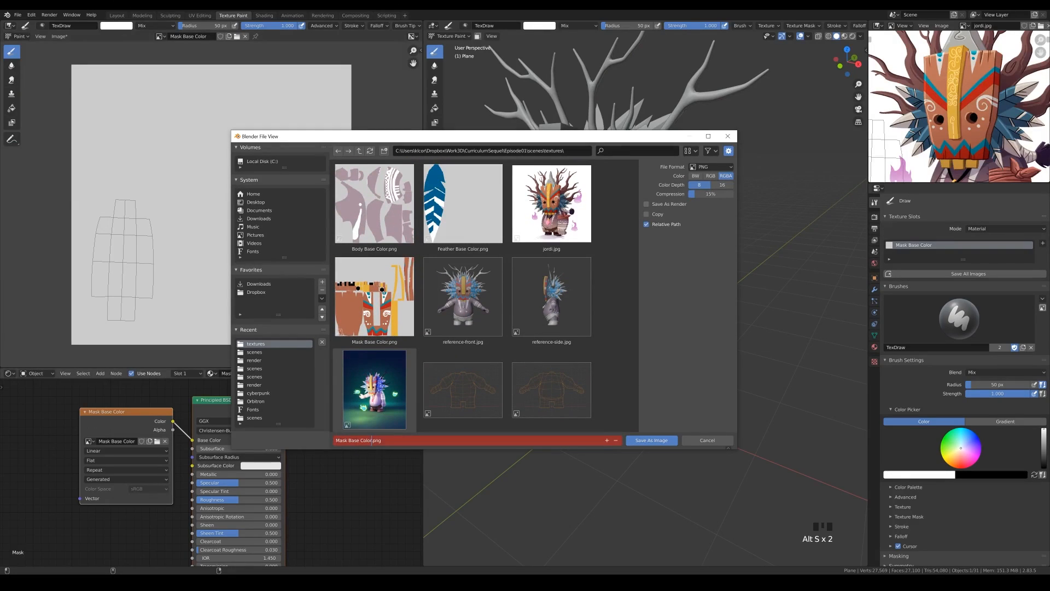
{"action": "type", "text": "1"}
{"action": "key", "text": "Return"}
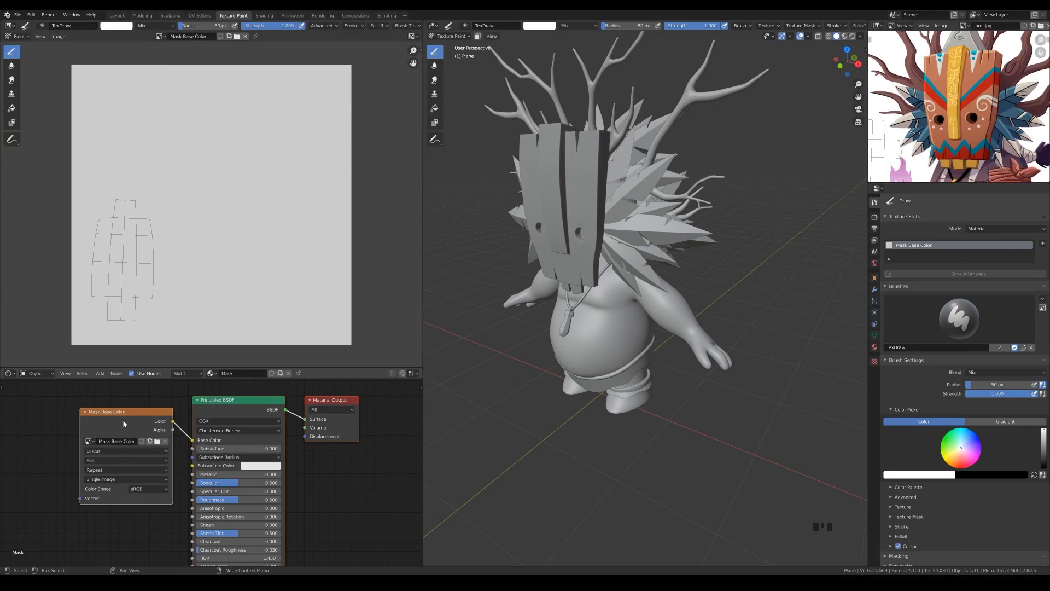
Try white TexDraw brush strokes on the front of the mask and undo them
{"action": "middle_click_drag", "start_coordinate": [627, 198], "coordinate": [666, 219], "text": "shift"}
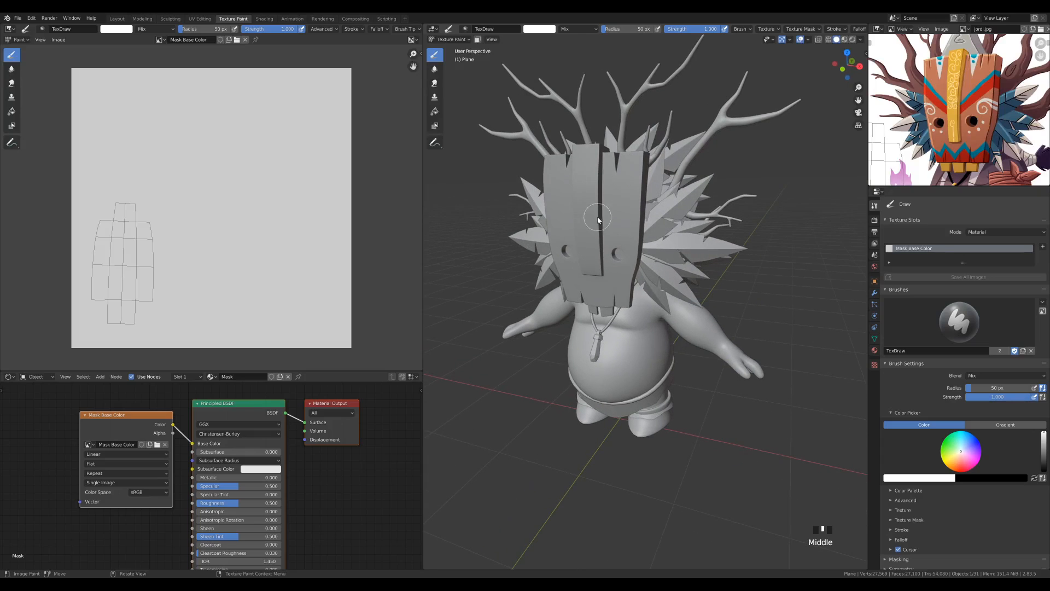
{"action": "left_click_drag", "start_coordinate": [594, 209], "coordinate": [572, 200]}
{"action": "left_click_drag", "start_coordinate": [583, 245], "coordinate": [591, 222]}
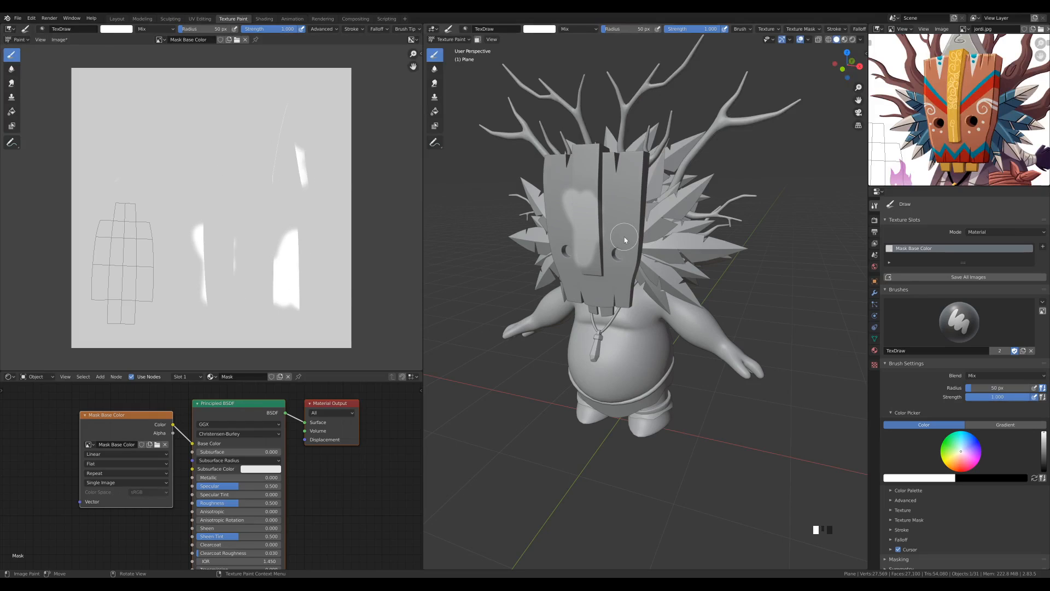
{"action": "key", "text": "ctrl+z"}
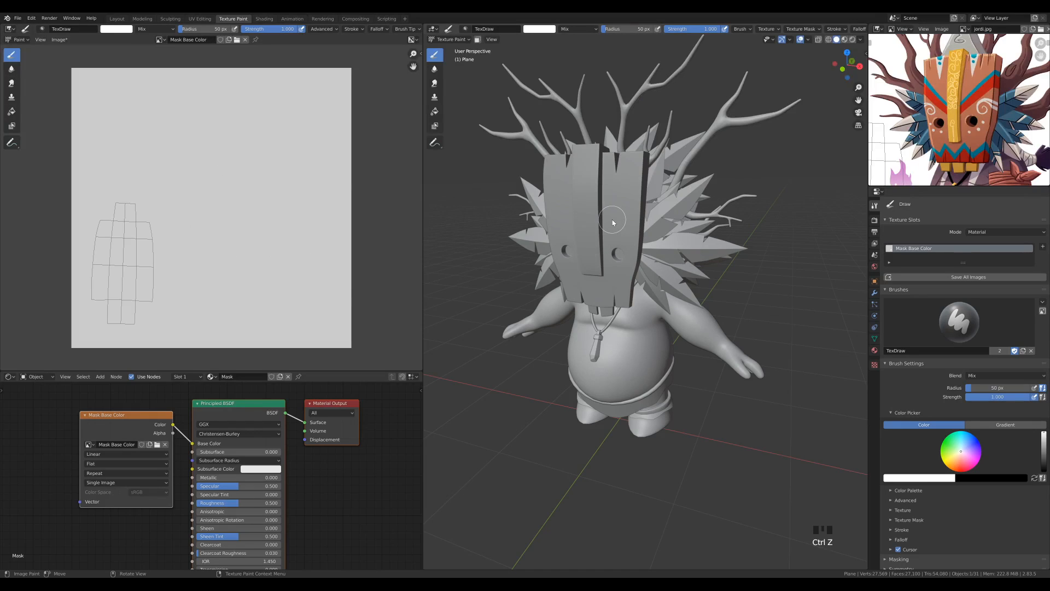
Show the mask's modifiers, switch to Object Mode and select the mask
{"action": "scroll", "coordinate": [611, 219], "scroll_direction": "up", "scroll_amount": 2}
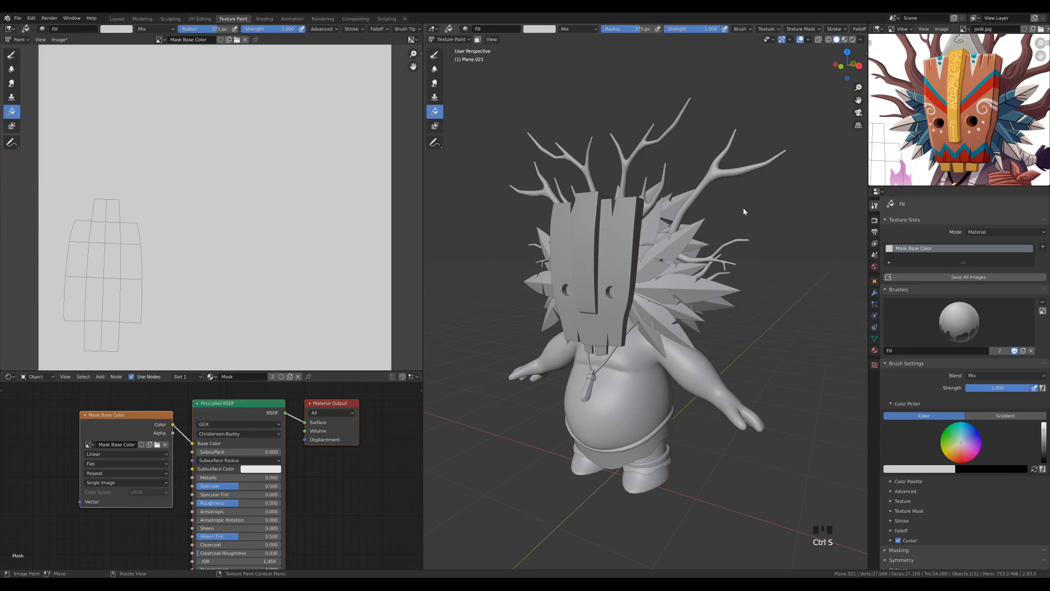
{"action": "left_click", "coordinate": [874, 293]}
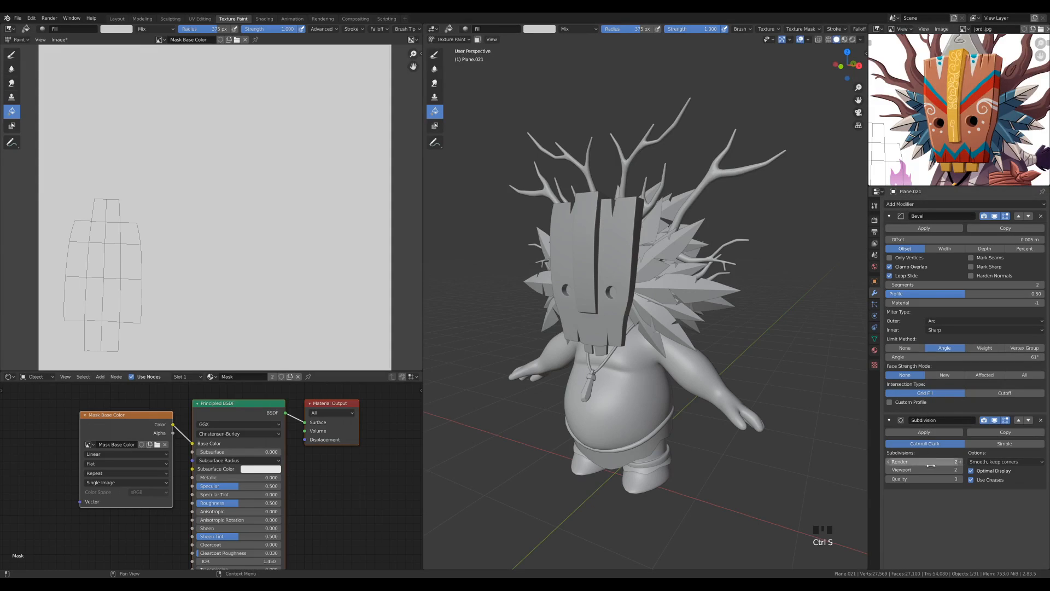
{"action": "key", "text": "ctrl+Tab"}
{"action": "left_click", "coordinate": [631, 243]}
{"action": "left_click", "coordinate": [617, 239]}
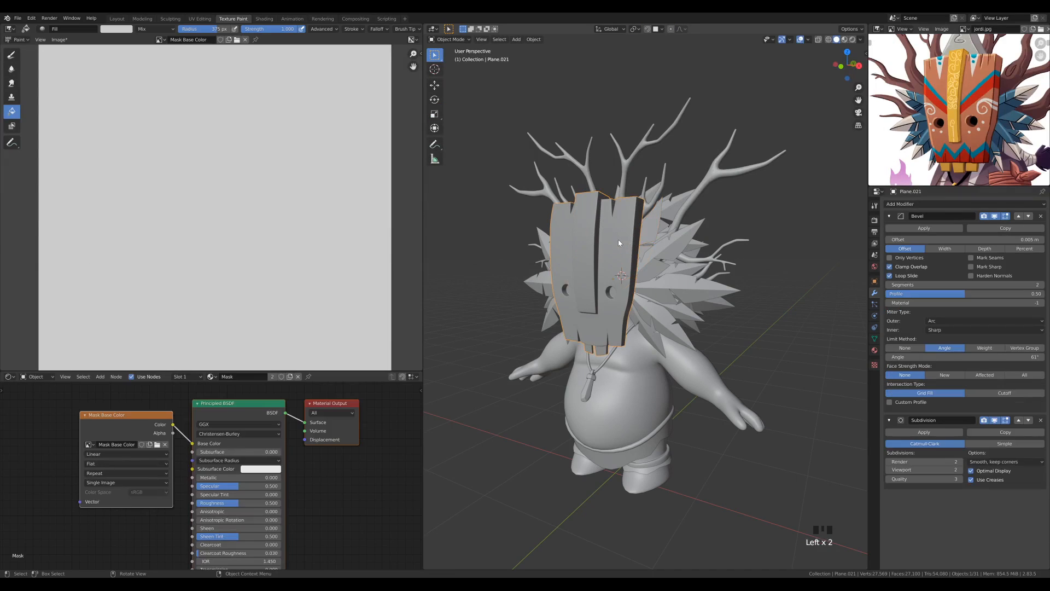
Examine the mask's base mesh in Edit Mode from different angles and return to Object Mode
{"action": "key", "text": "Tab"}
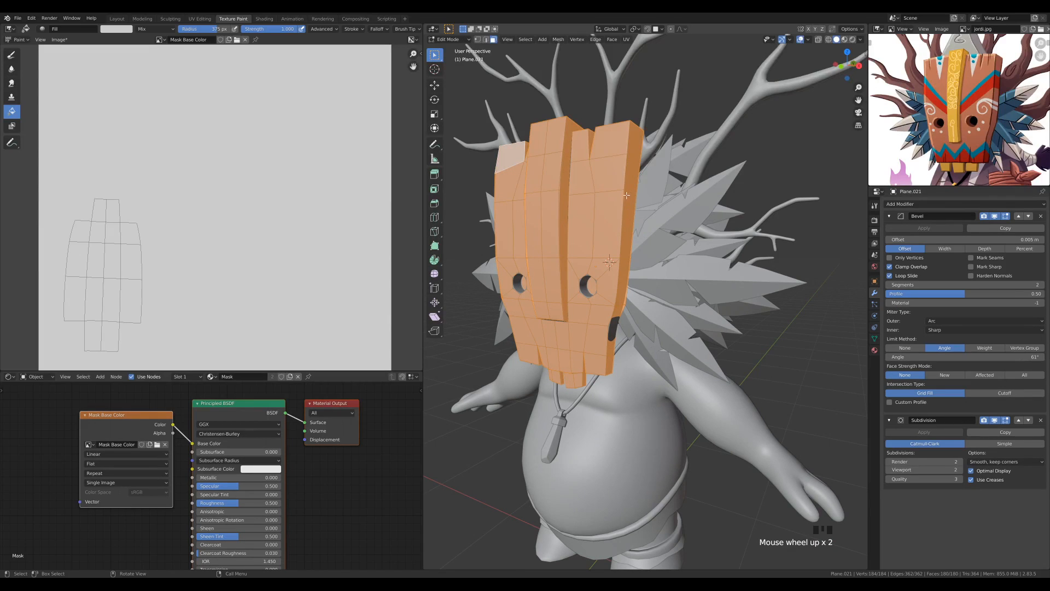
{"action": "mouse_move", "coordinate": [637, 196]}
{"action": "middle_mouse_down"}
{"action": "mouse_move", "coordinate": [629, 200]}
{"action": "mouse_move", "coordinate": [667, 202]}
{"action": "mouse_move", "coordinate": [636, 208]}
{"action": "middle_mouse_up"}
{"action": "middle_click_drag", "start_coordinate": [608, 260], "coordinate": [635, 244], "text": "shift"}
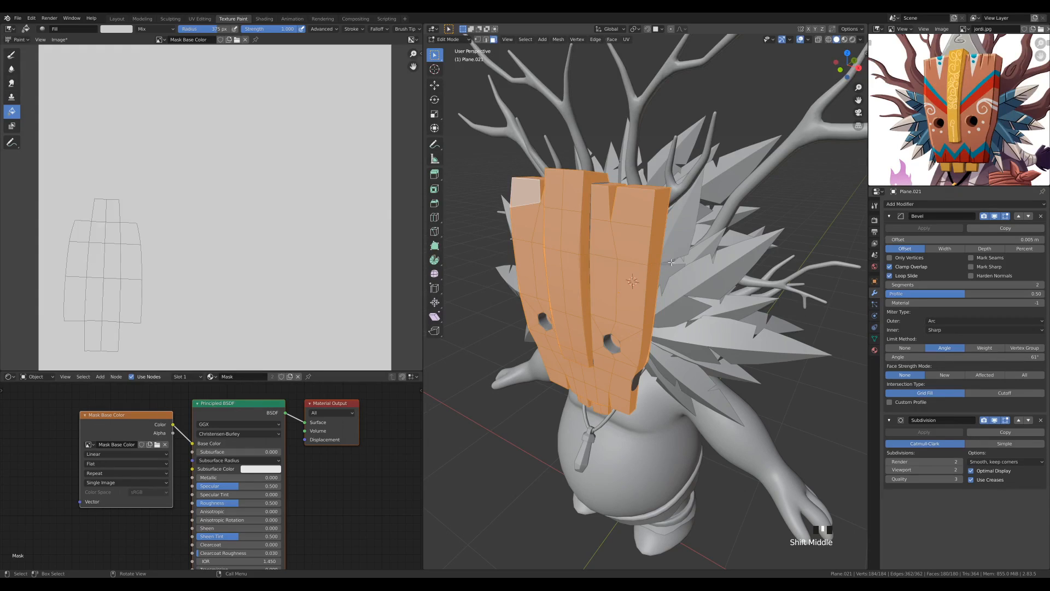
{"action": "key", "text": "Tab"}
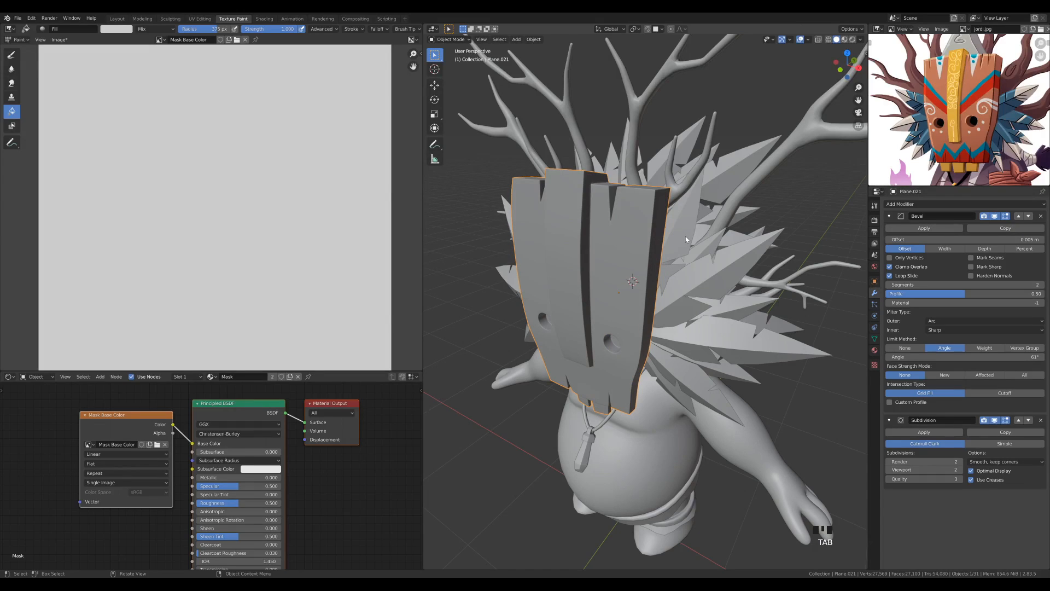
Duplicate the mask in place and move the copy to the Backup collection
{"action": "key", "text": "shift+d"}
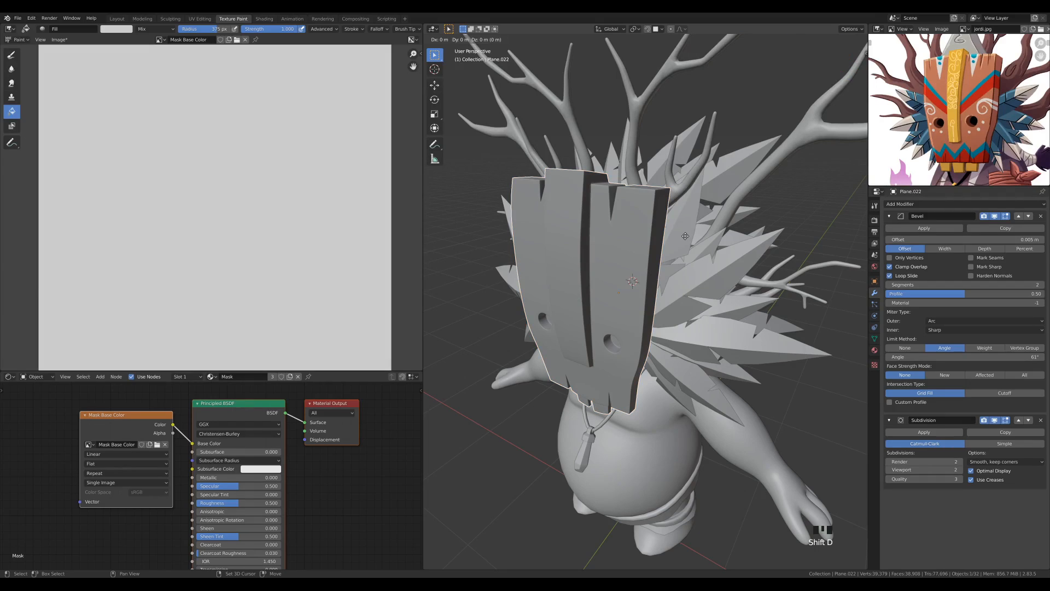
{"action": "right_click", "coordinate": [804, 142]}
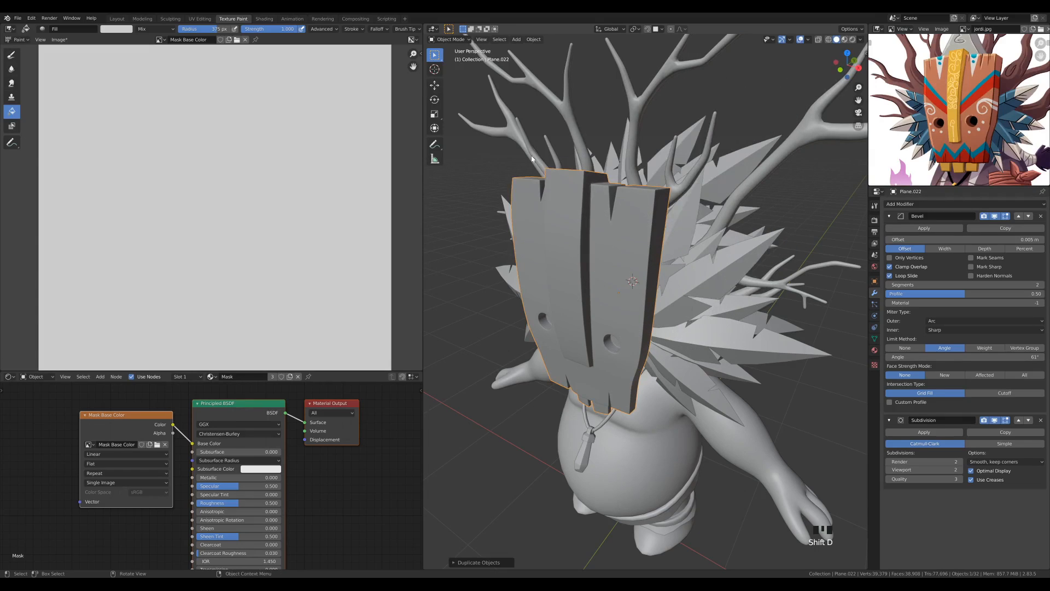
{"action": "key", "text": "m"}
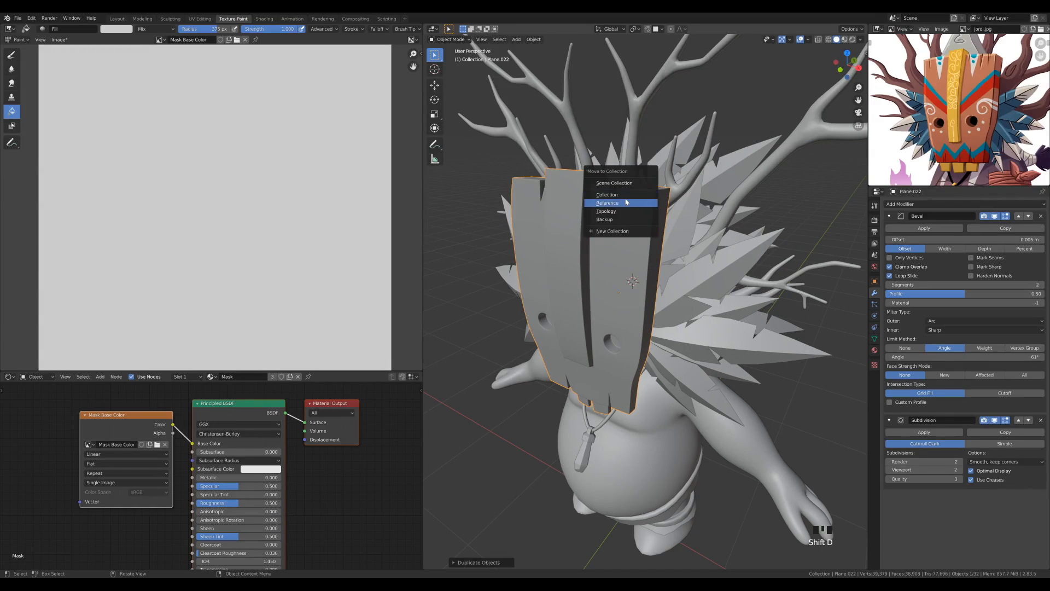
{"action": "left_click", "coordinate": [612, 219]}
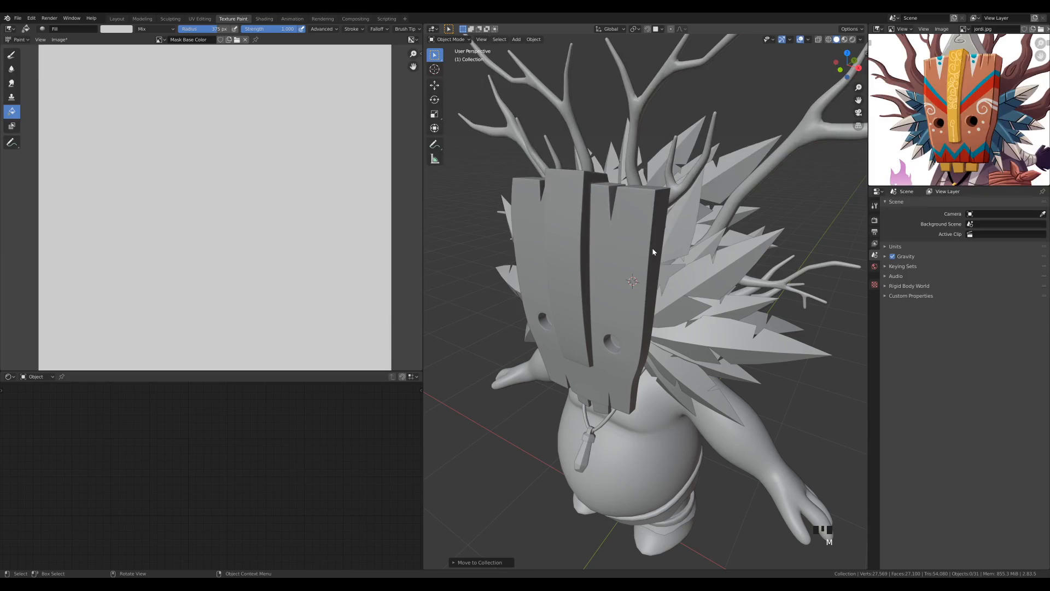
Apply the original mask's Bevel modifier and examine the bevelled edges in Edit Mode
{"action": "left_click", "coordinate": [641, 229]}
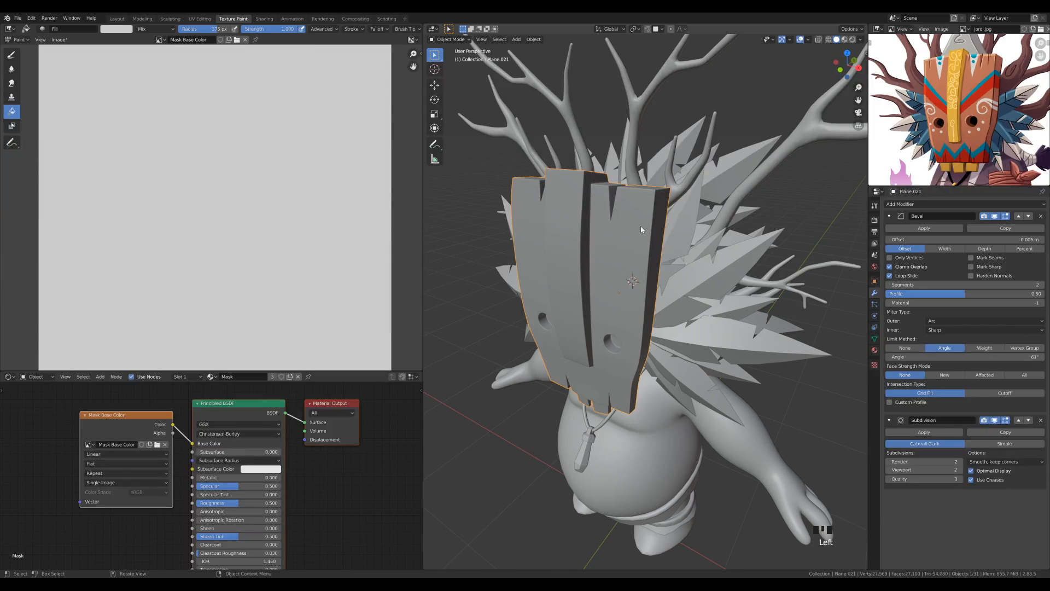
{"action": "left_click", "coordinate": [923, 228]}
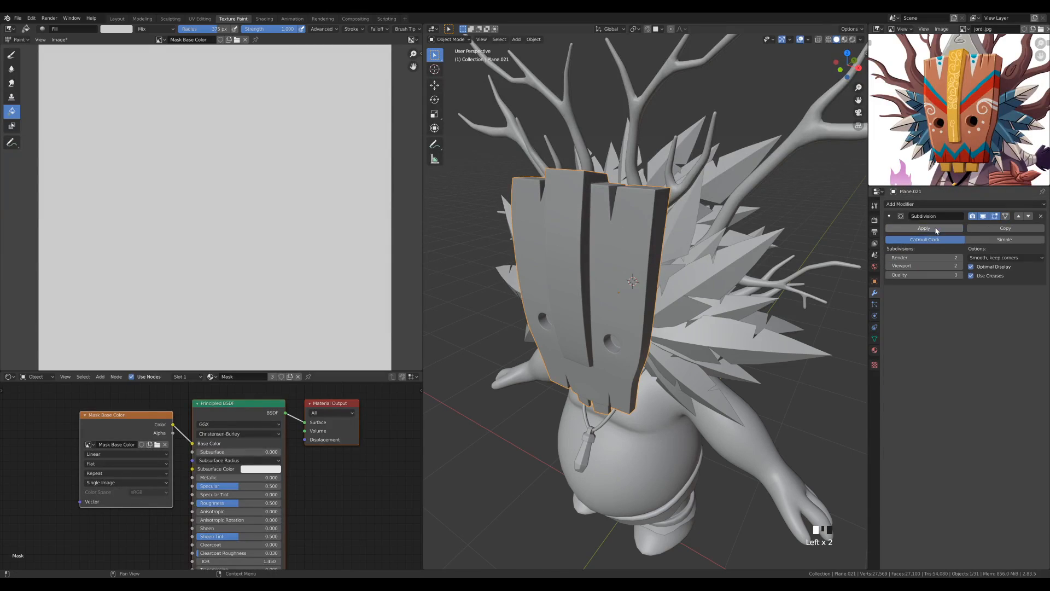
{"action": "key", "text": "Tab"}
{"action": "middle_click_drag", "start_coordinate": [679, 234], "coordinate": [639, 268]}
{"action": "scroll", "coordinate": [564, 231], "scroll_direction": "up", "scroll_amount": 3}
{"action": "scroll", "coordinate": [564, 231], "scroll_direction": "down", "scroll_amount": 2}
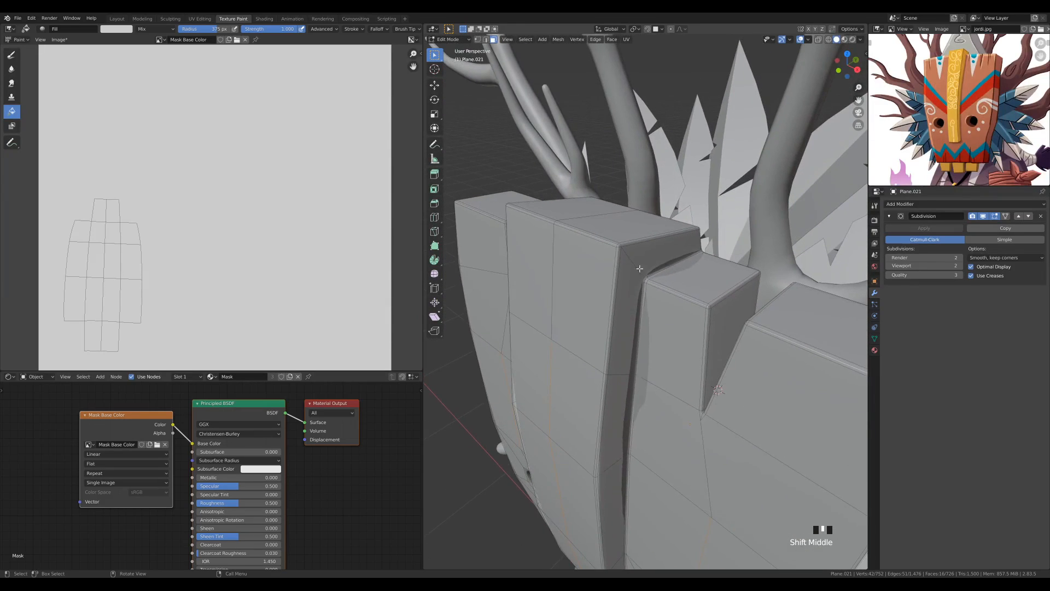
In edge selection mode, select an edge loop along the bevel of the mask's central plank
{"action": "scroll", "coordinate": [626, 257], "scroll_direction": "up", "scroll_amount": 1}
{"action": "key", "text": "2"}
{"action": "left_click", "coordinate": [577, 164], "text": "alt"}
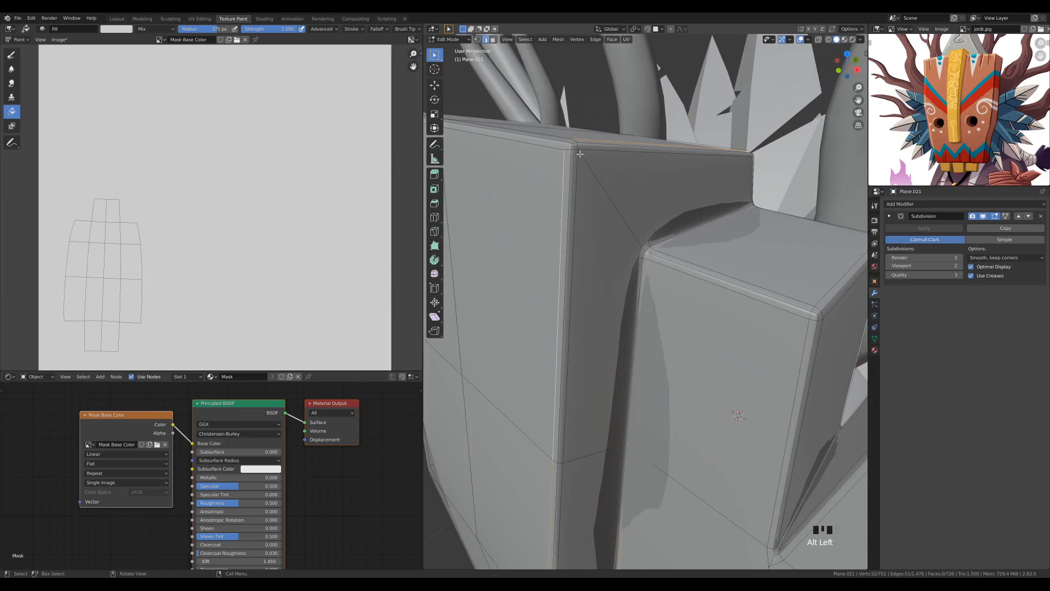
{"action": "left_click", "coordinate": [585, 162], "text": "alt"}
{"action": "scroll", "coordinate": [587, 163], "scroll_direction": "down", "scroll_amount": 3}
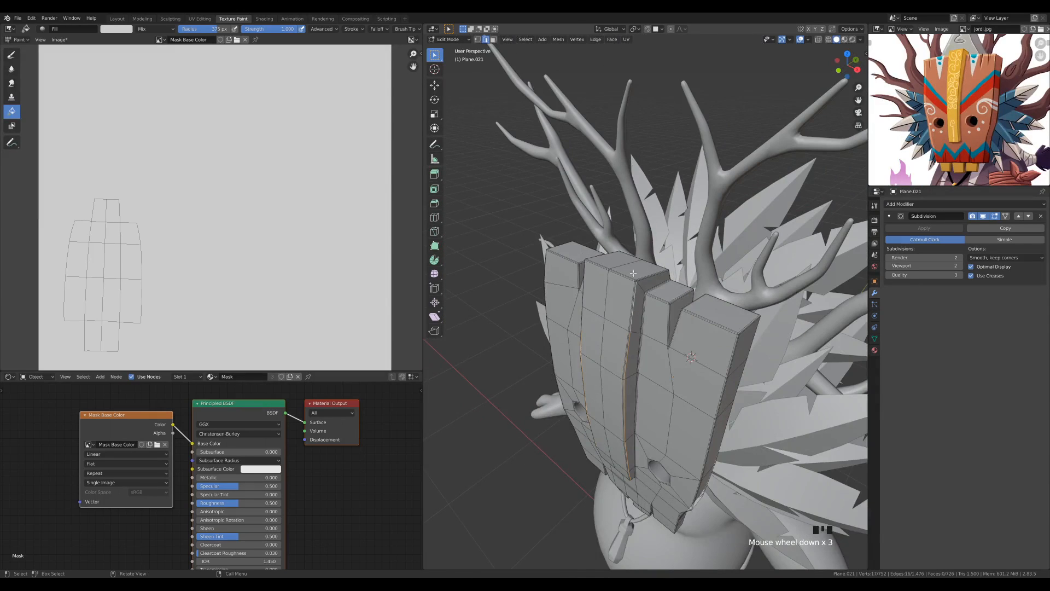
View the whole mask in Object Mode and return to its mesh in Edit Mode
{"action": "middle_click_drag", "start_coordinate": [708, 343], "coordinate": [741, 227]}
{"action": "key", "text": "Tab"}
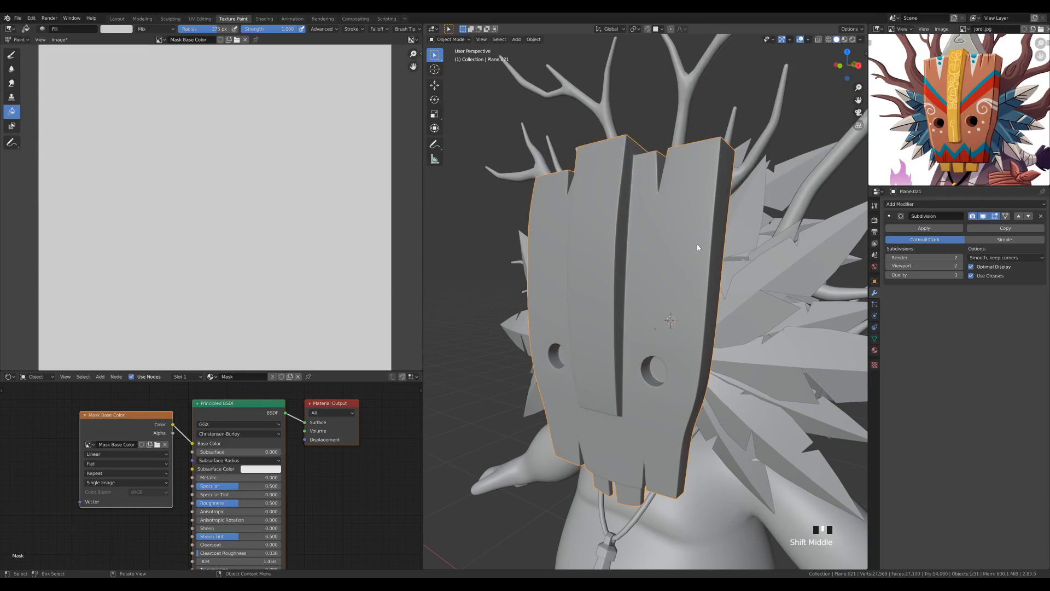
{"action": "key", "text": "Tab"}
{"action": "scroll", "coordinate": [701, 271], "scroll_direction": "down", "scroll_amount": 4}
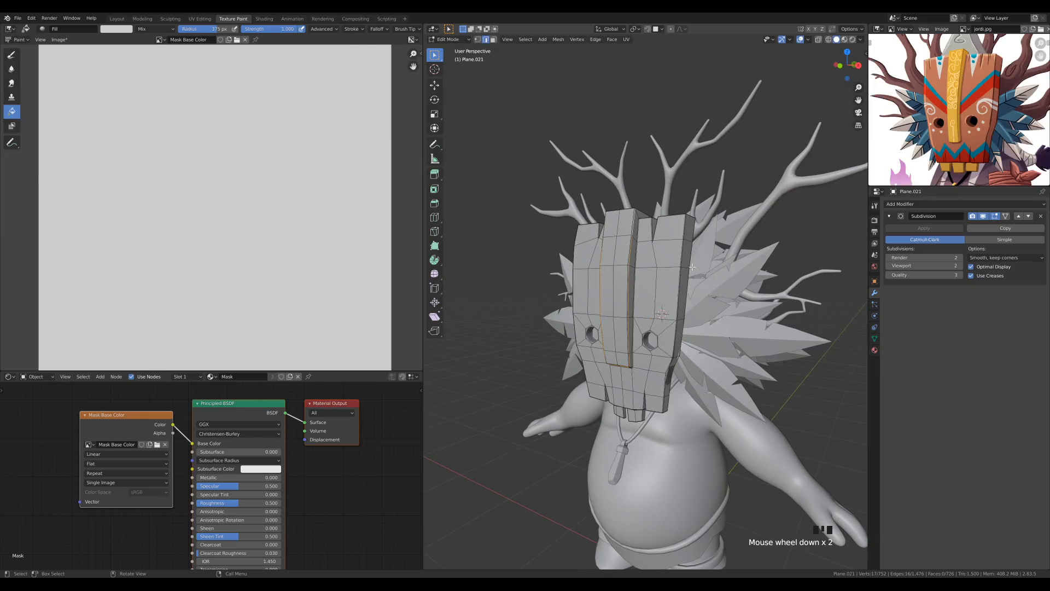
Unwrap the whole mask mesh with Smart UV Project using an island margin of 0.20 and inspect the UV island spacing
{"action": "scroll", "coordinate": [724, 278], "scroll_direction": "up", "scroll_amount": 2}
{"action": "key", "text": "a"}
{"action": "key", "text": "u"}
{"action": "left_click", "coordinate": [654, 254]}
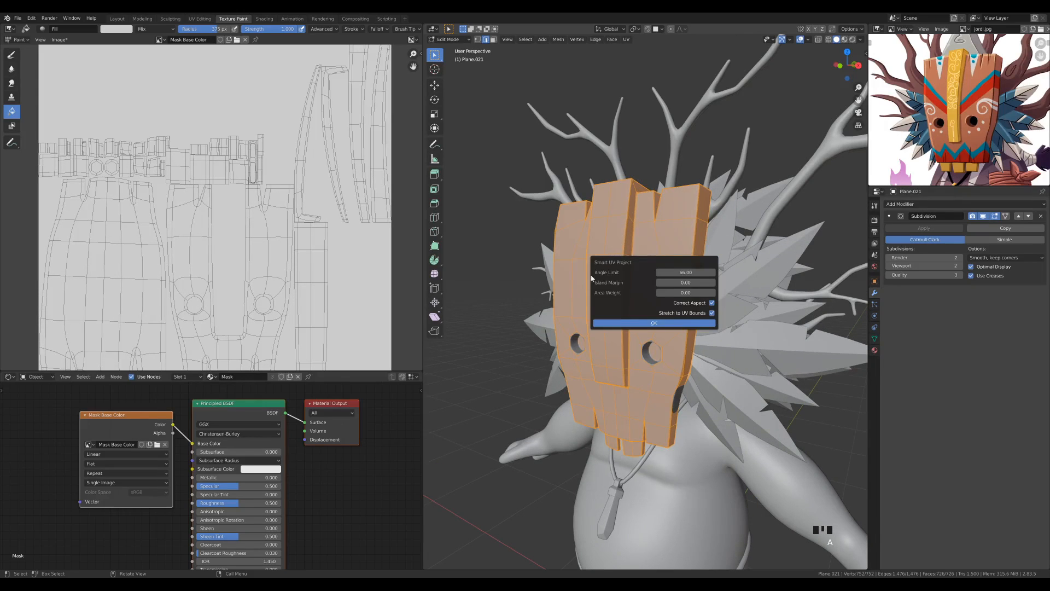
{"action": "left_click", "coordinate": [691, 282]}
{"action": "key", "text": "BackSpace"}
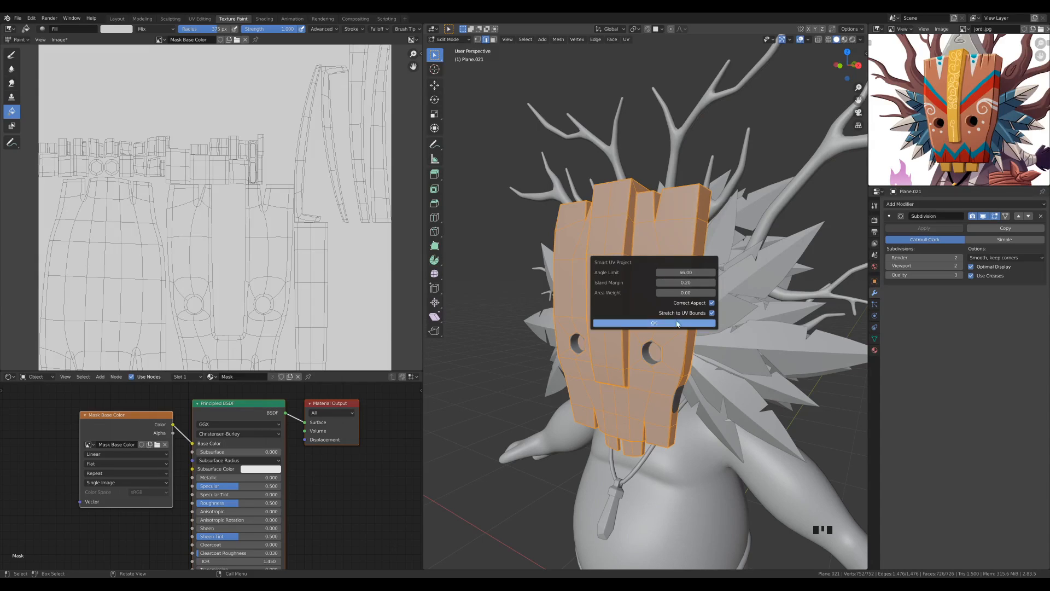
{"action": "left_click", "coordinate": [676, 323]}
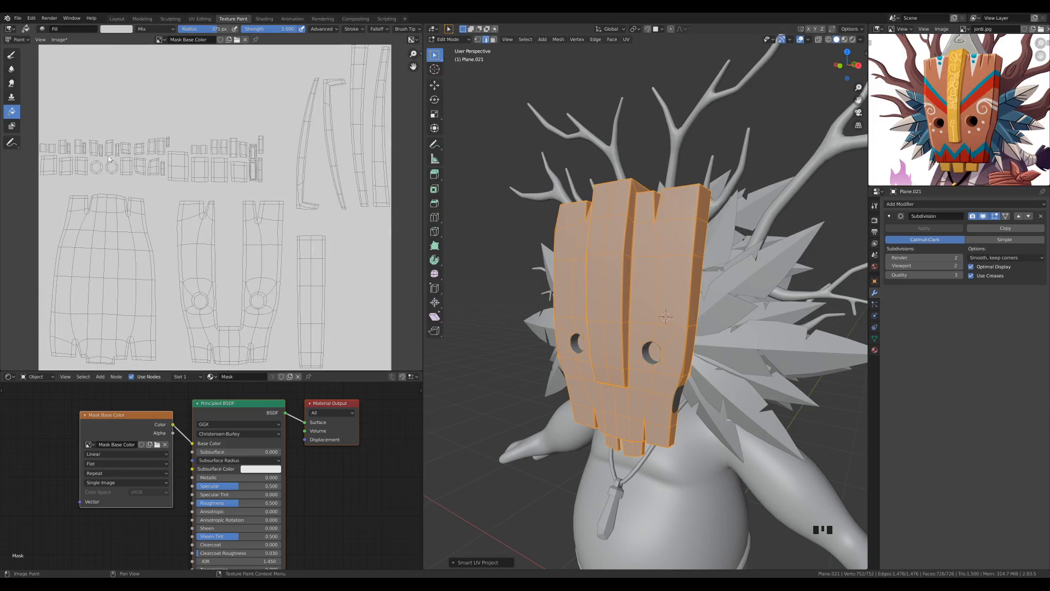
{"action": "scroll", "coordinate": [107, 155], "scroll_direction": "up", "scroll_amount": 5}
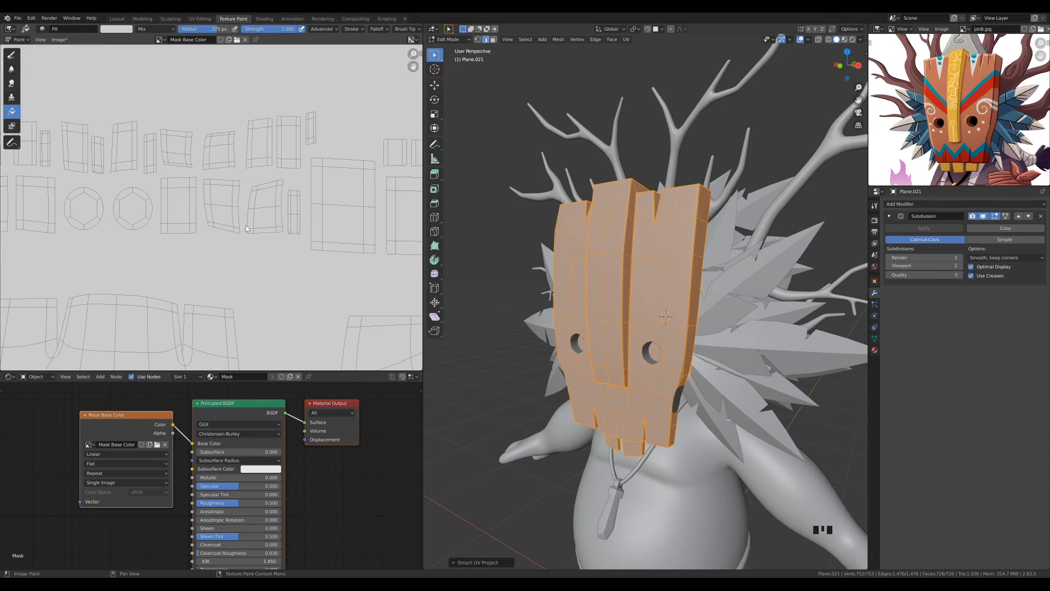
{"action": "scroll", "coordinate": [245, 229], "scroll_direction": "down", "scroll_amount": 5}
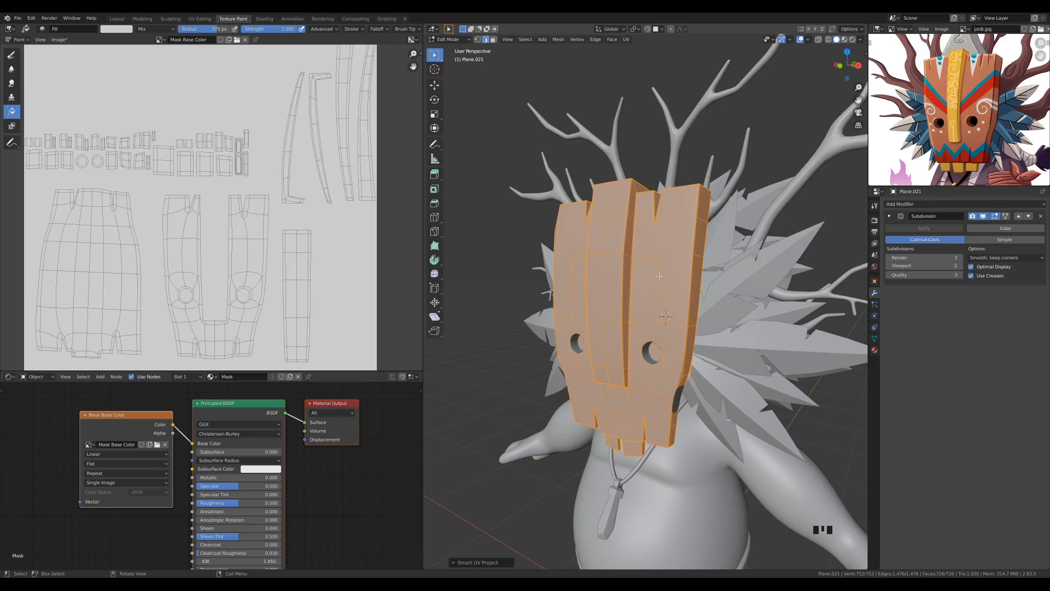
Switch the mask to Texture Paint mode, show the tool settings and reduce the Draw brush radius to about 98 px
{"action": "key", "text": "ctrl+Tab"}
{"action": "left_click", "coordinate": [730, 230]}
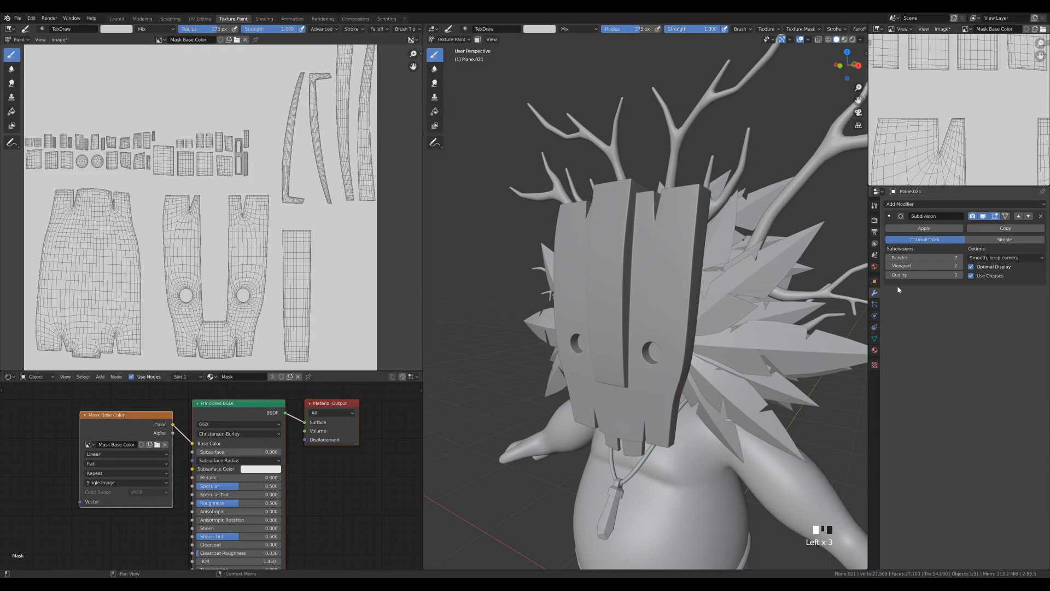
{"action": "left_click", "coordinate": [874, 206]}
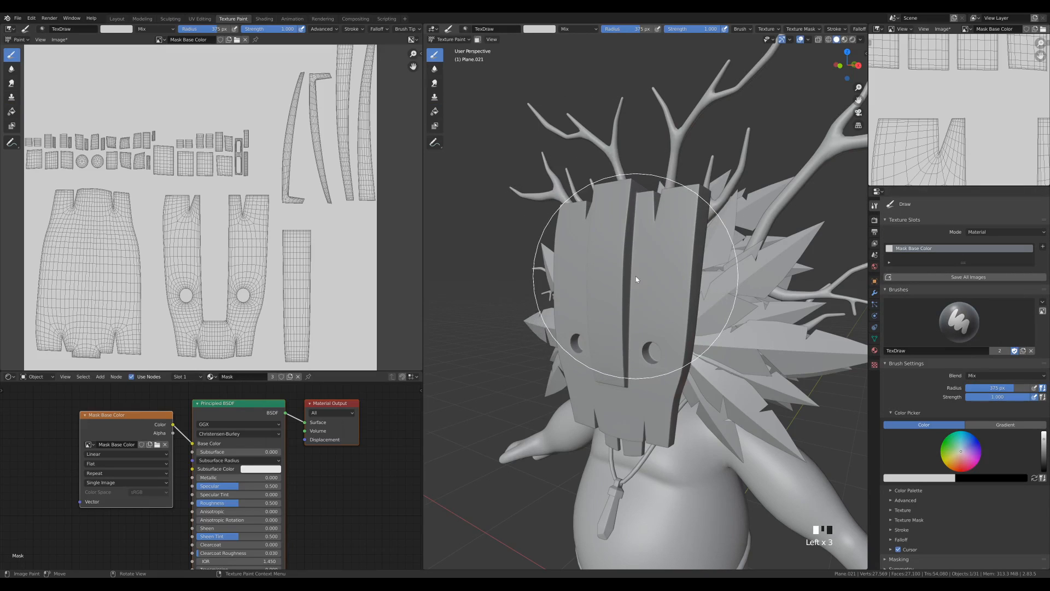
{"action": "key", "text": "f"}
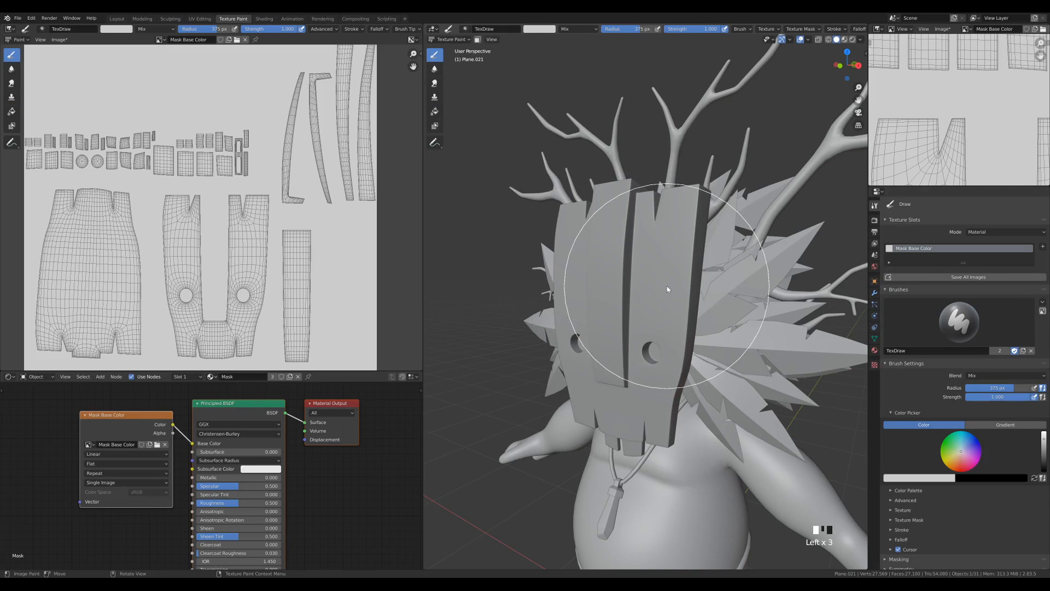
{"action": "left_click", "coordinate": [693, 286]}
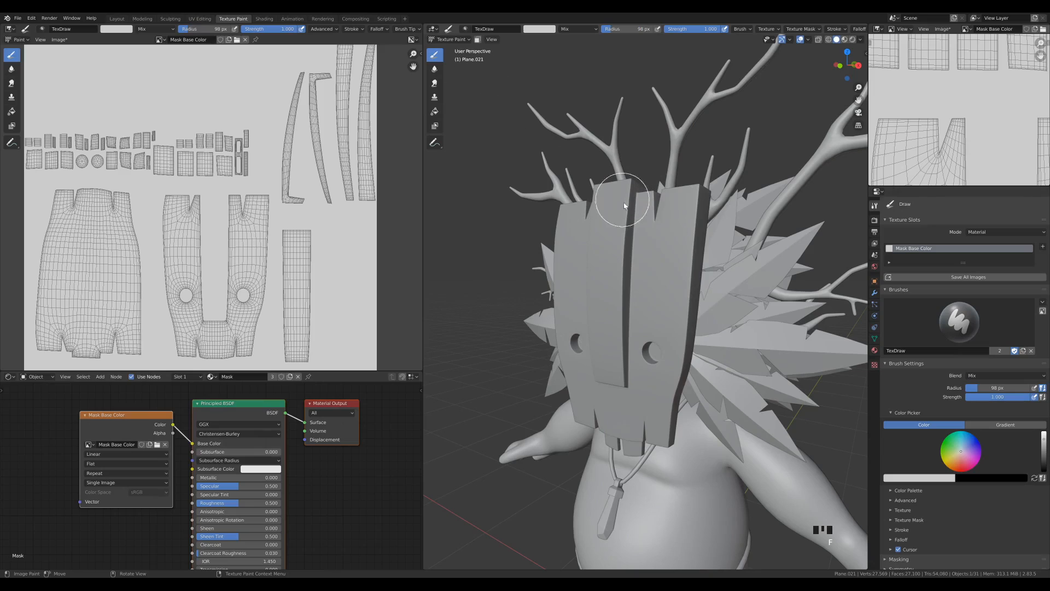
Activate the Fill tool and display the reference image jordi.jpg in the small image viewer again
{"action": "left_click", "coordinate": [434, 115]}
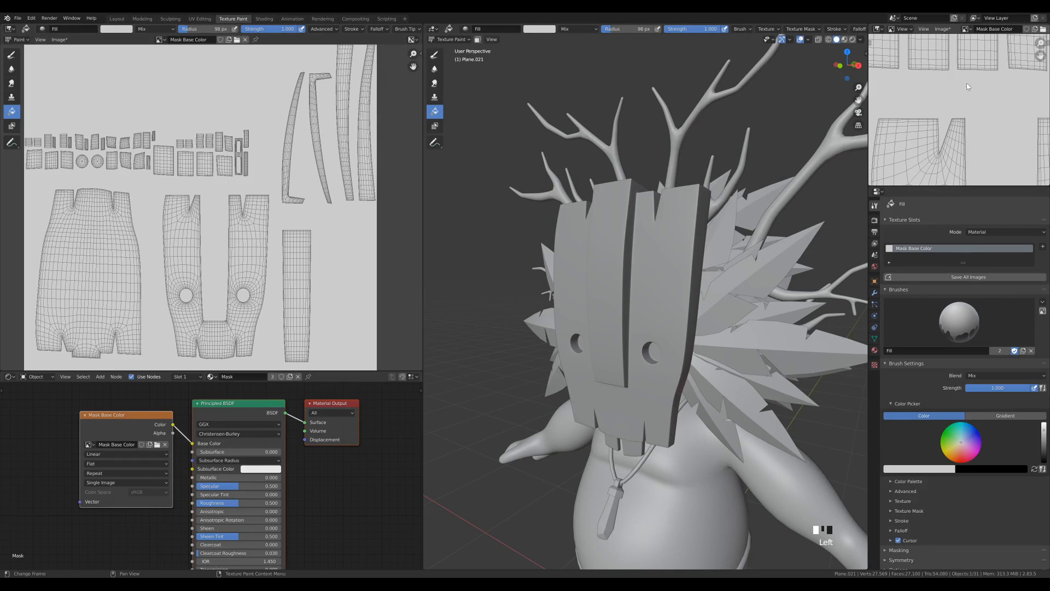
{"action": "left_click", "coordinate": [966, 29]}
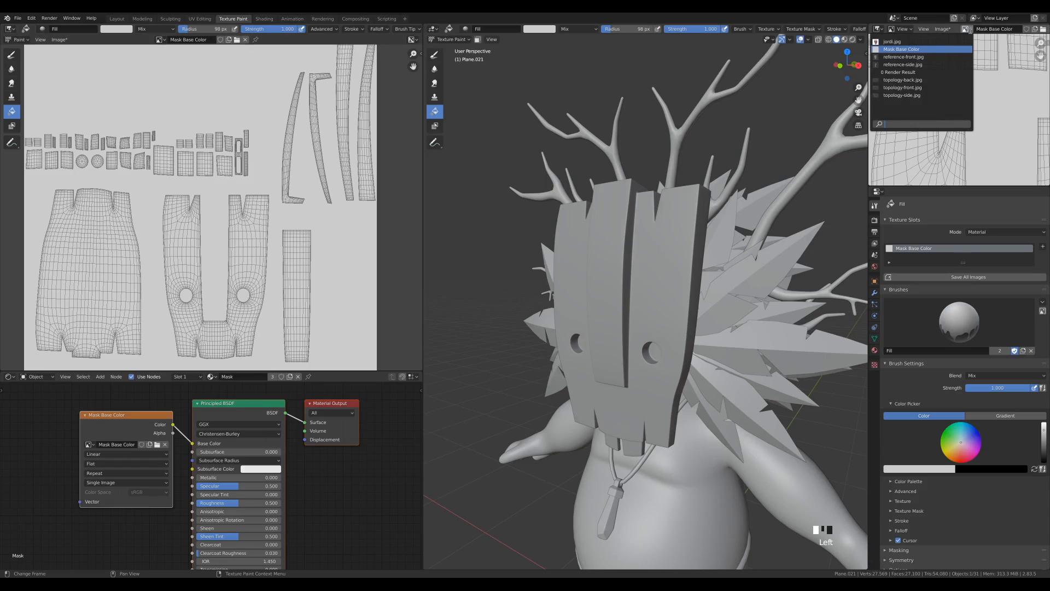
{"action": "left_click", "coordinate": [897, 42]}
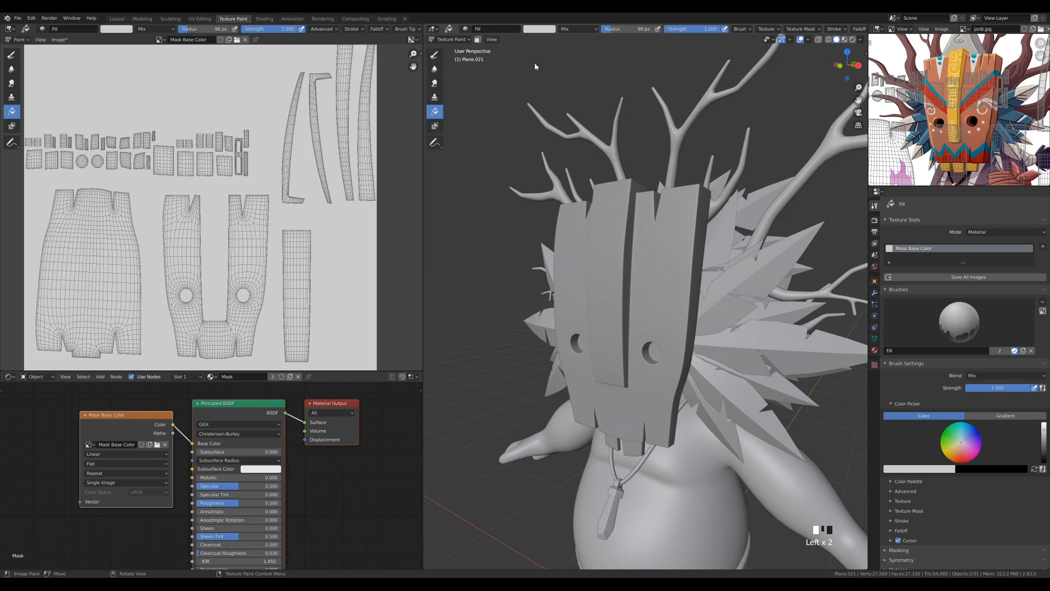
Sample the orange-brown wood colour from the reference mask and fill the entire mask with it
{"action": "left_click", "coordinate": [539, 29]}
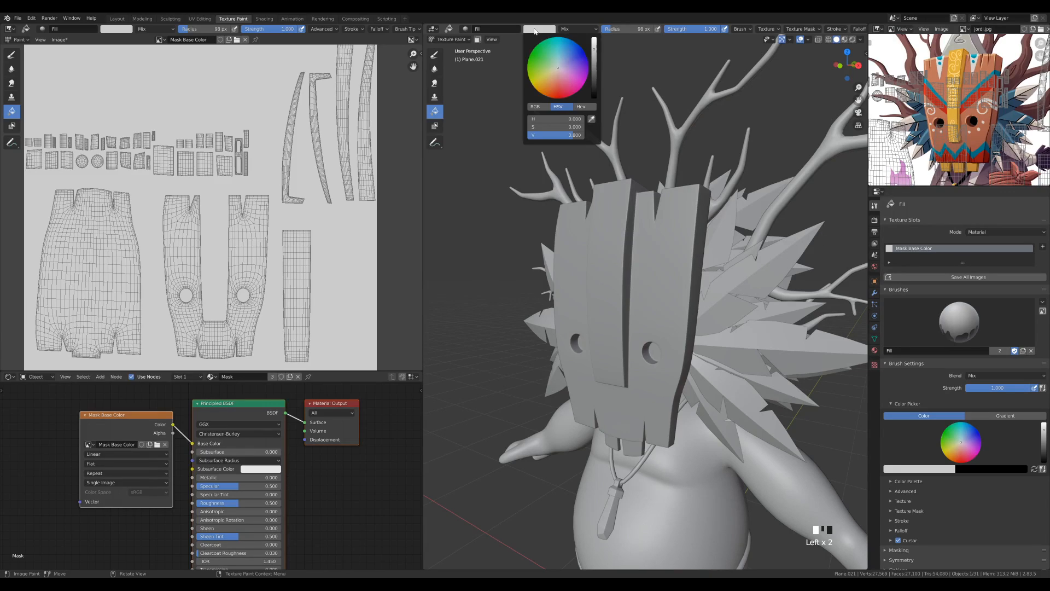
{"action": "left_click", "coordinate": [591, 119]}
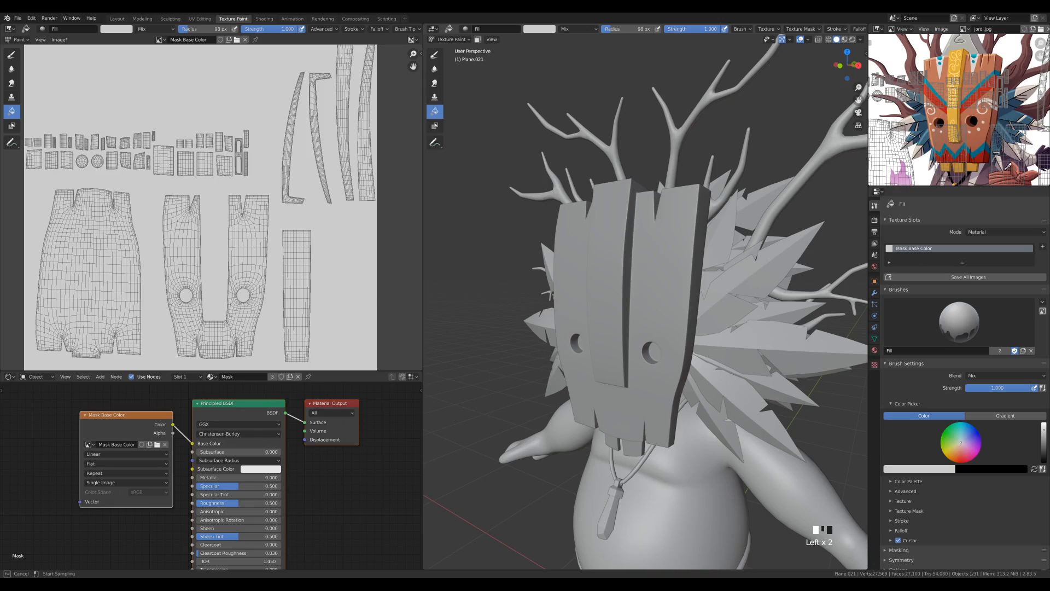
{"action": "left_click", "coordinate": [944, 110]}
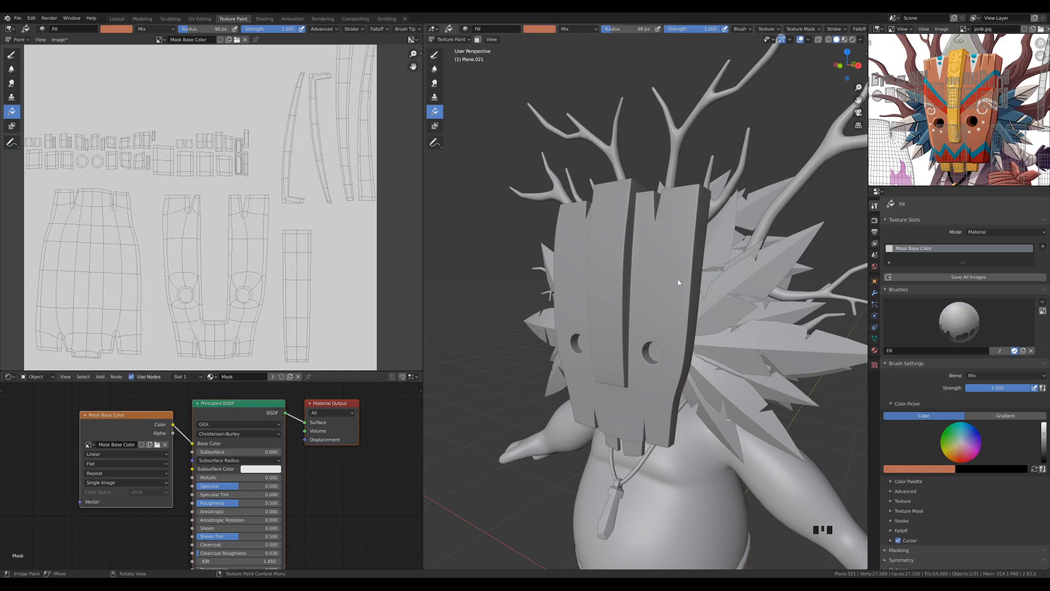
{"action": "left_click", "coordinate": [651, 281]}
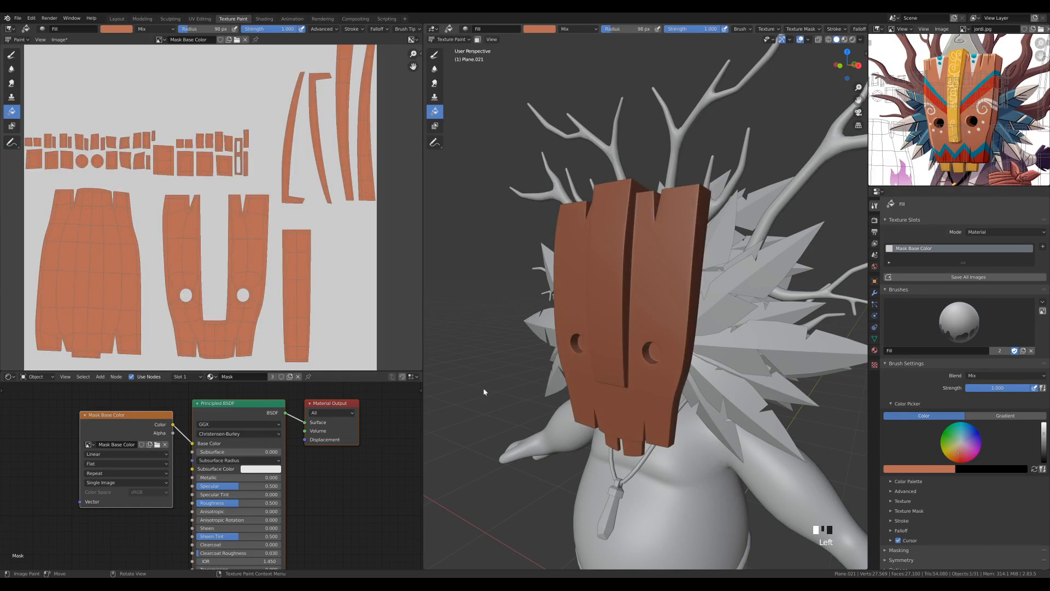
{"action": "middle_click_drag", "start_coordinate": [600, 289], "coordinate": [649, 353]}
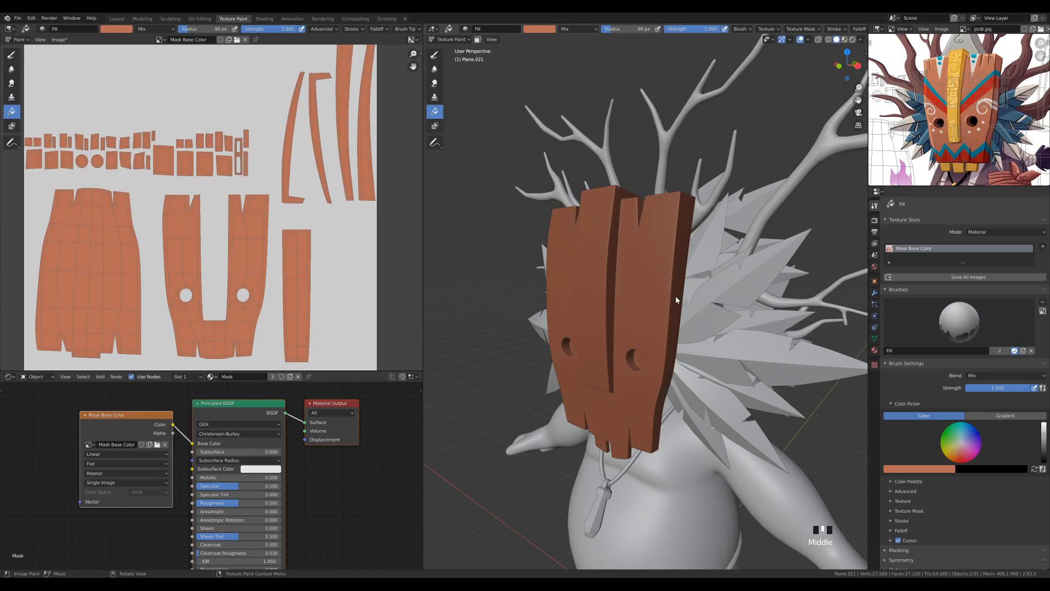
In Edit Mode with face selection, select the front and top faces of the mask's central plank using shortest paths
{"action": "key", "text": "Tab"}
{"action": "scroll", "coordinate": [634, 332], "scroll_direction": "up", "scroll_amount": 2}
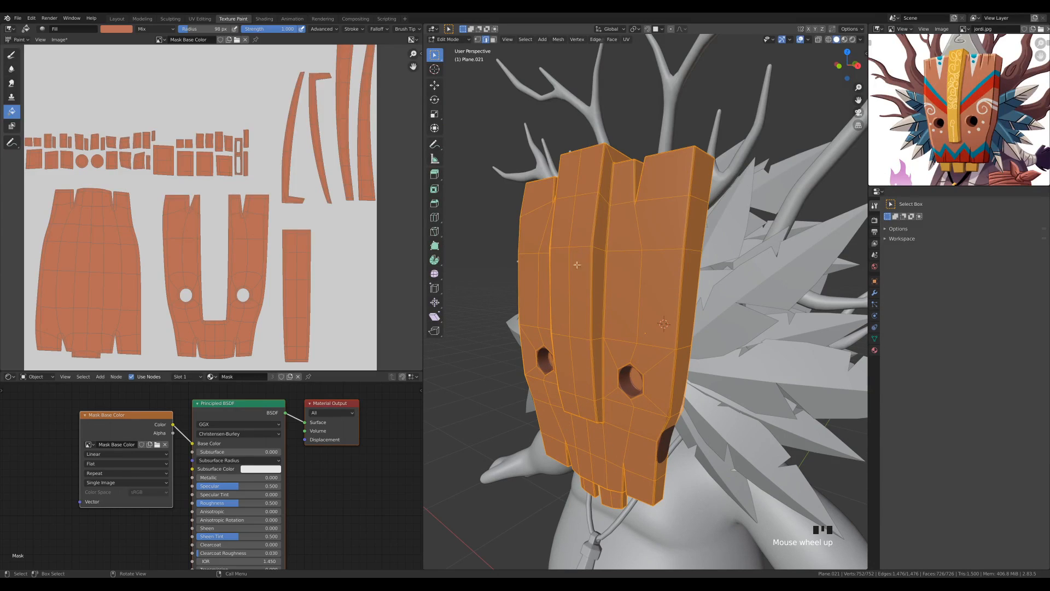
{"action": "key", "text": "3"}
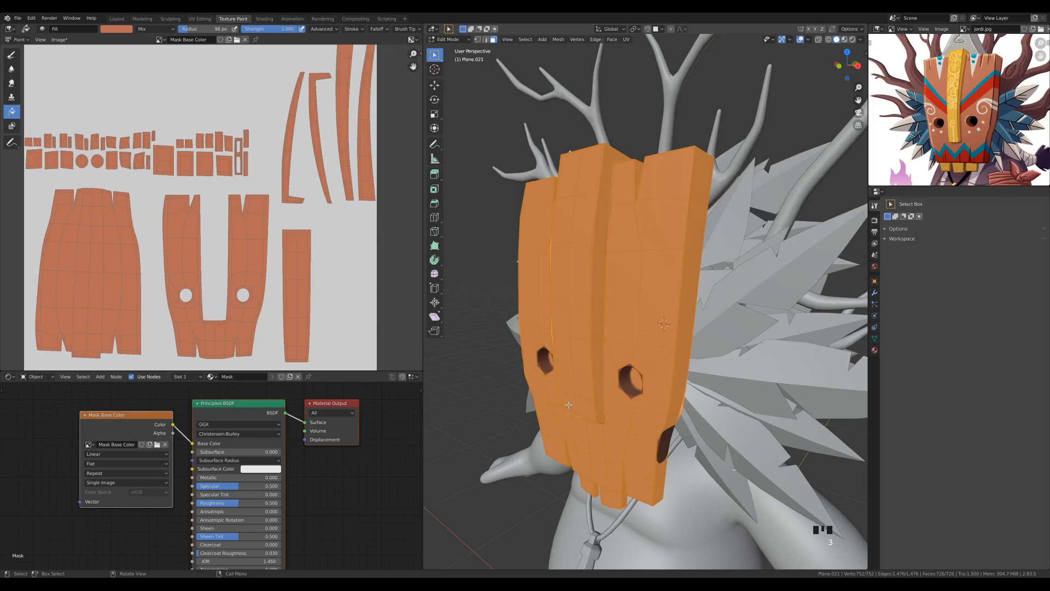
{"action": "left_click", "coordinate": [570, 404]}
{"action": "middle_click_drag", "start_coordinate": [570, 404], "coordinate": [580, 300]}
{"action": "left_click", "coordinate": [591, 297], "text": "ctrl"}
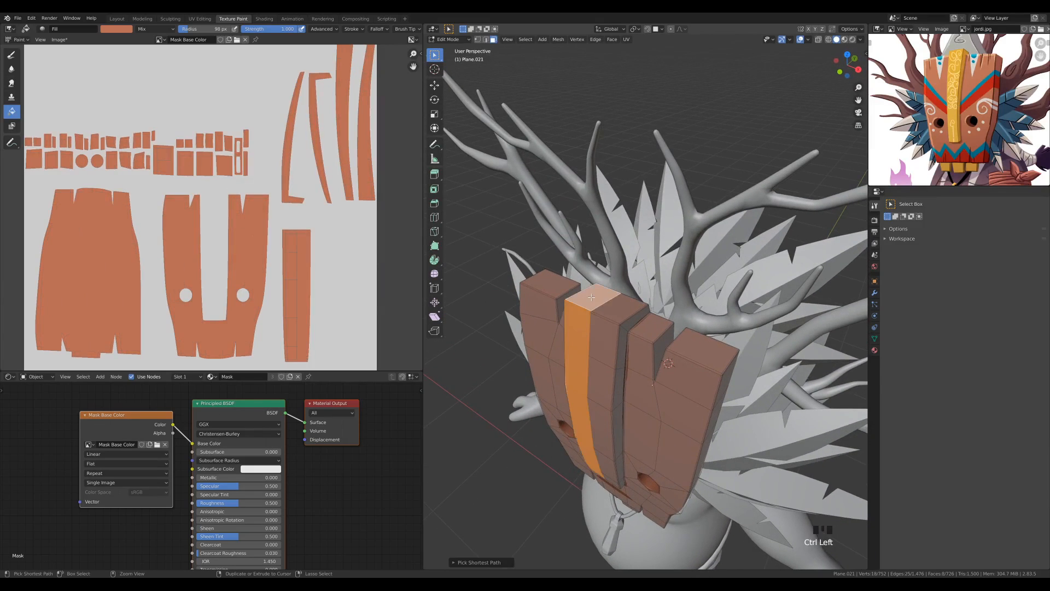
{"action": "left_click", "coordinate": [618, 309], "text": "ctrl"}
{"action": "middle_click_drag", "start_coordinate": [677, 380], "coordinate": [651, 350]}
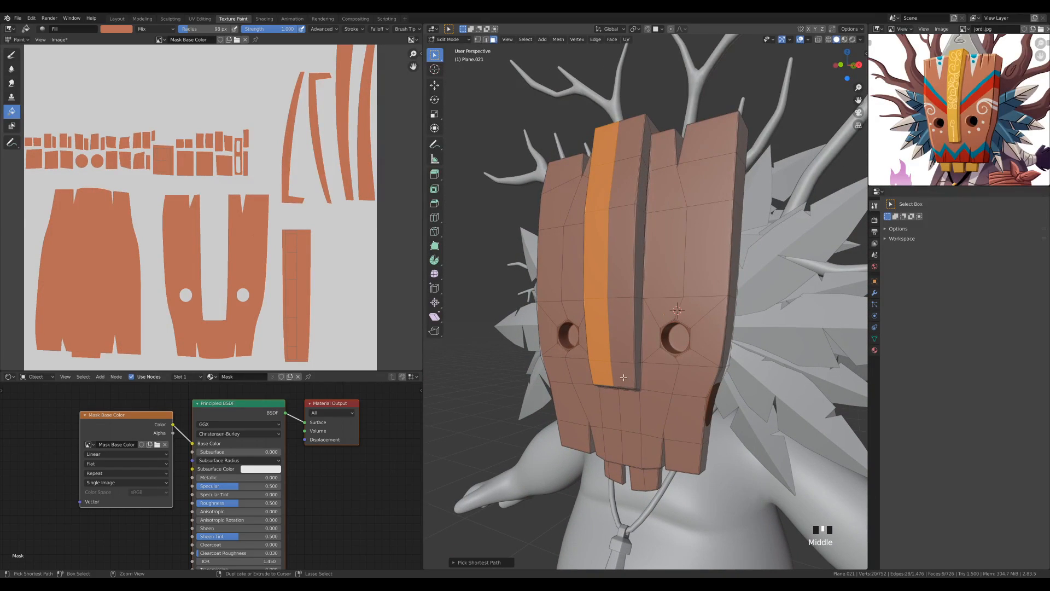
{"action": "left_click", "coordinate": [624, 362], "text": "ctrl"}
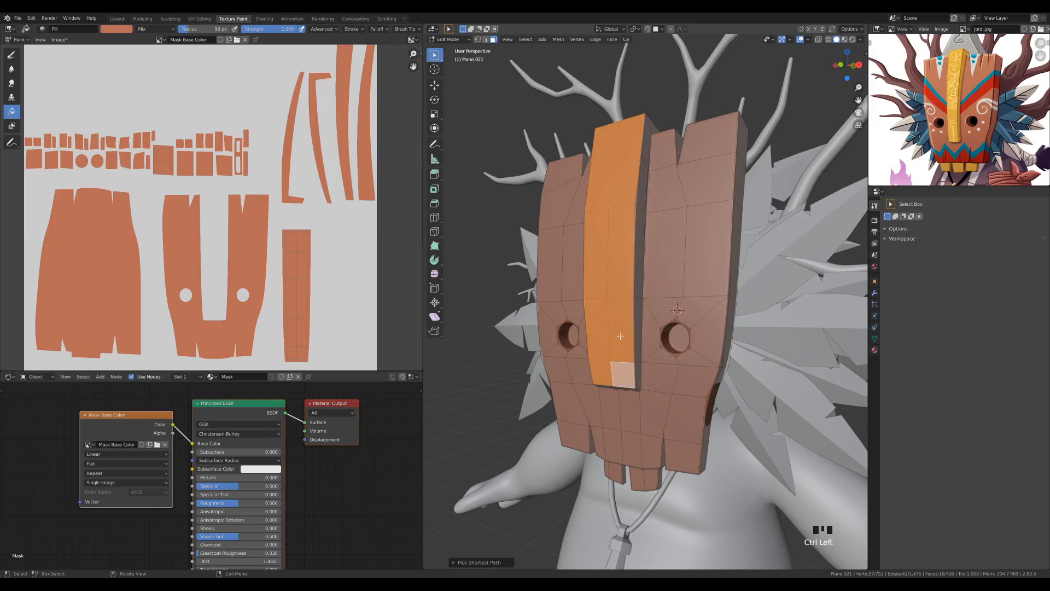
Grow the face selection over the central plank's bevels and sides, keeping it off the neighbouring planks' front faces
{"action": "middle_click_drag", "start_coordinate": [621, 335], "coordinate": [632, 323]}
{"action": "scroll", "coordinate": [634, 322], "scroll_direction": "up", "scroll_amount": 2}
{"action": "middle_click_drag", "start_coordinate": [663, 299], "coordinate": [668, 302], "text": "shift"}
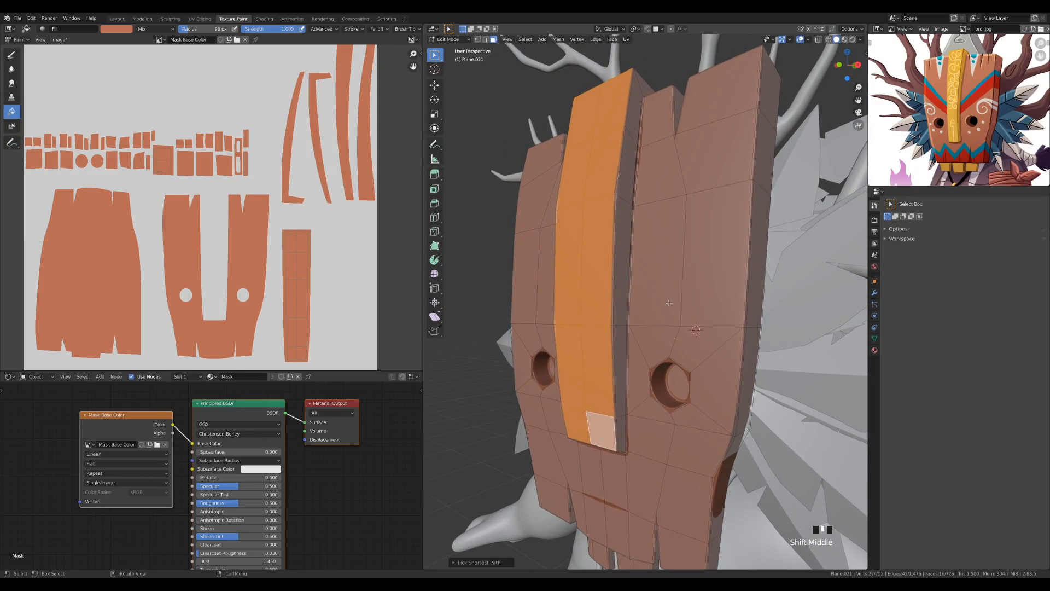
{"action": "key", "text": "ctrl+KP_Add"}
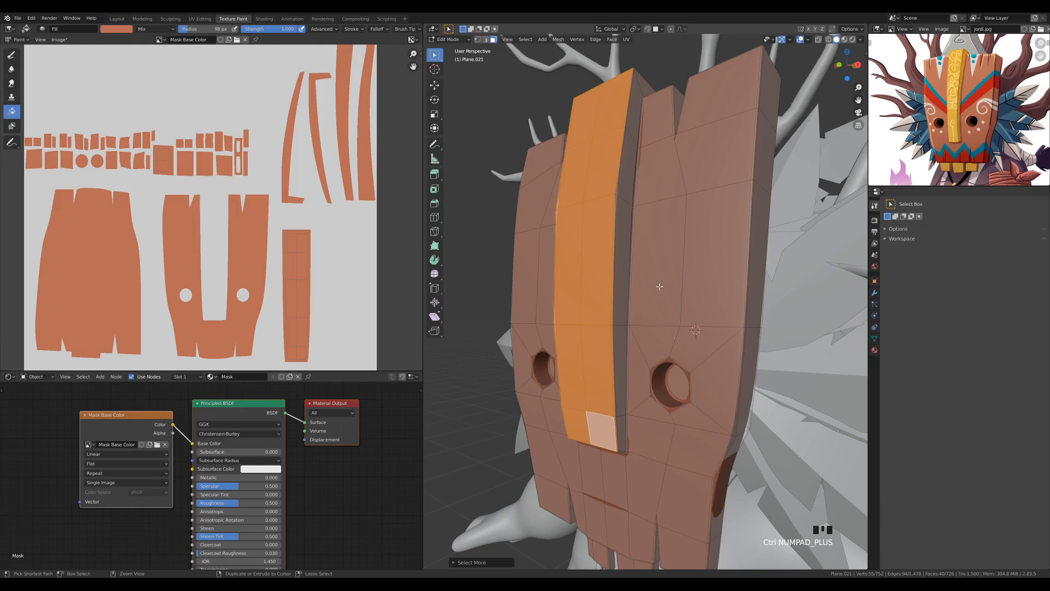
{"action": "key", "text": "ctrl+KP_Add"}
{"action": "key", "text": "ctrl+KP_Add"}
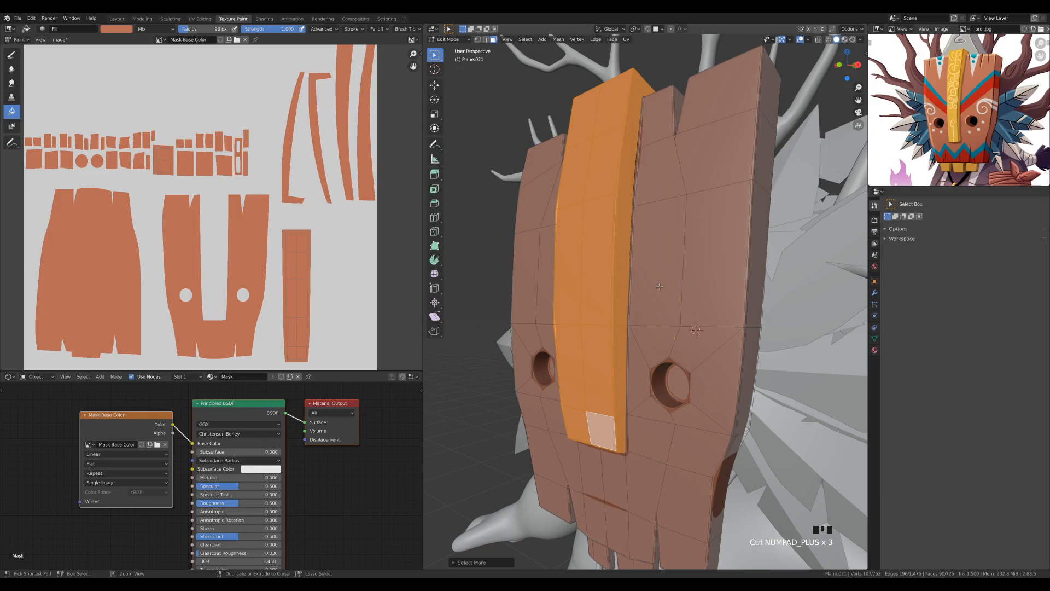
{"action": "key", "text": "ctrl+KP_Add"}
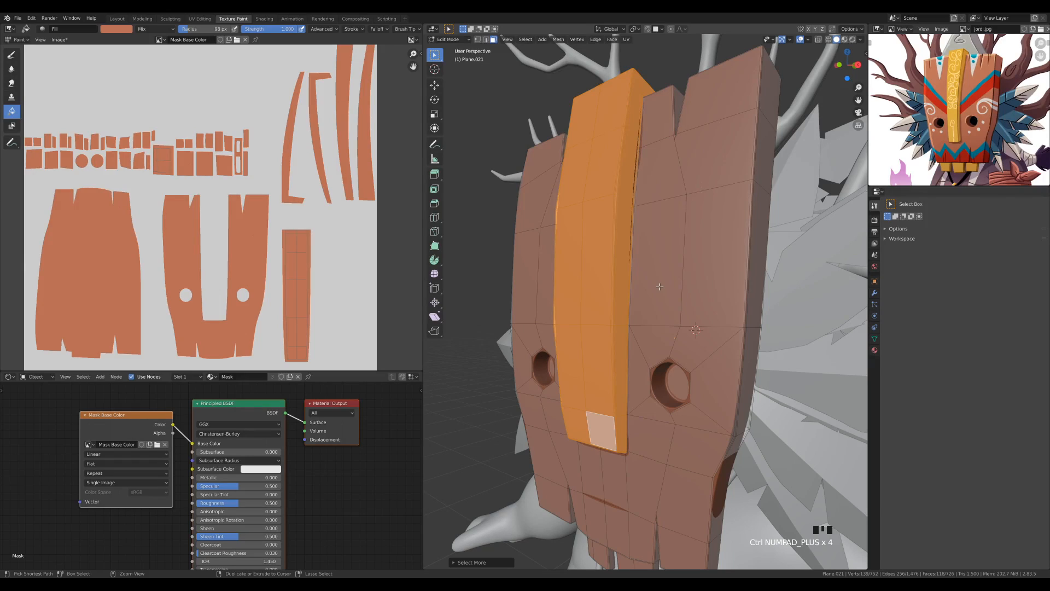
{"action": "key", "text": "ctrl+KP_Add"}
{"action": "key", "text": "ctrl+KP_Subtract"}
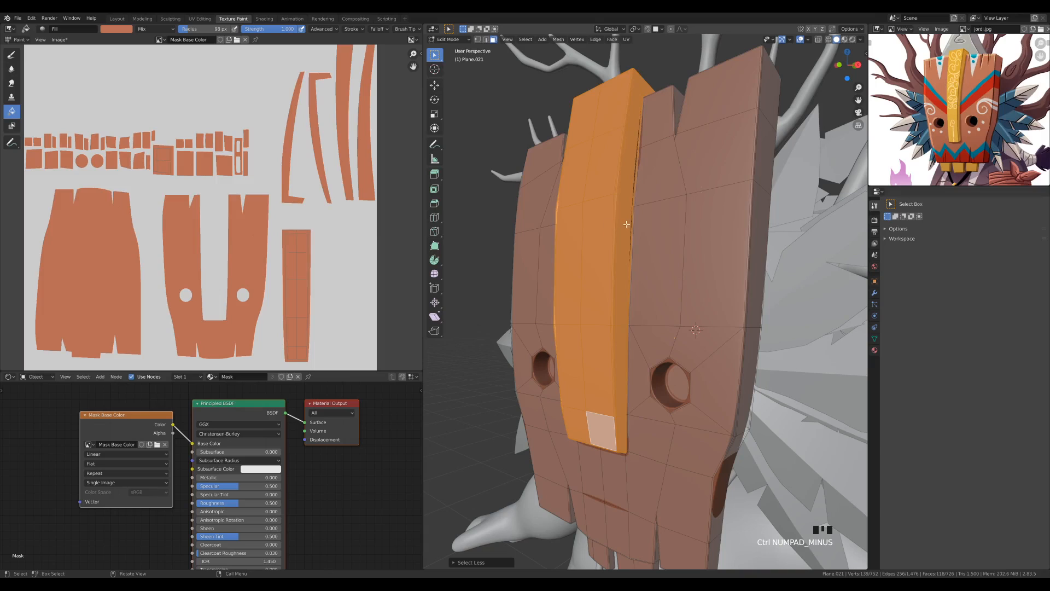
{"action": "scroll", "coordinate": [620, 224], "scroll_direction": "up", "scroll_amount": 4}
{"action": "scroll", "coordinate": [586, 322], "scroll_direction": "down", "scroll_amount": 2}
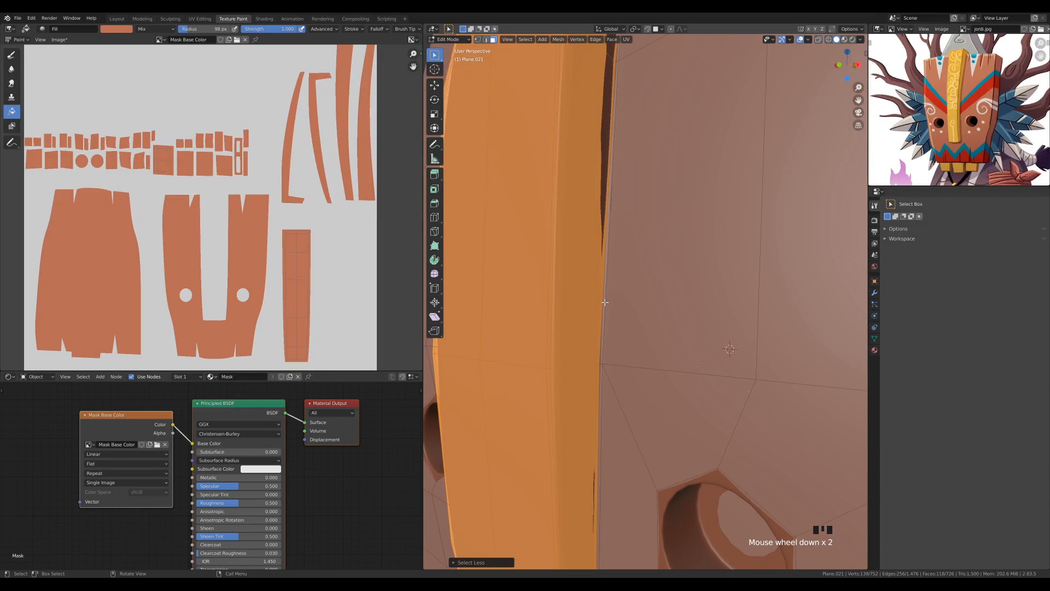
{"action": "scroll", "coordinate": [605, 310], "scroll_direction": "down", "scroll_amount": 5}
{"action": "mouse_move", "coordinate": [700, 280]}
{"action": "middle_mouse_down"}
{"action": "mouse_move", "coordinate": [678, 284]}
{"action": "mouse_move", "coordinate": [701, 294]}
{"action": "middle_mouse_up"}
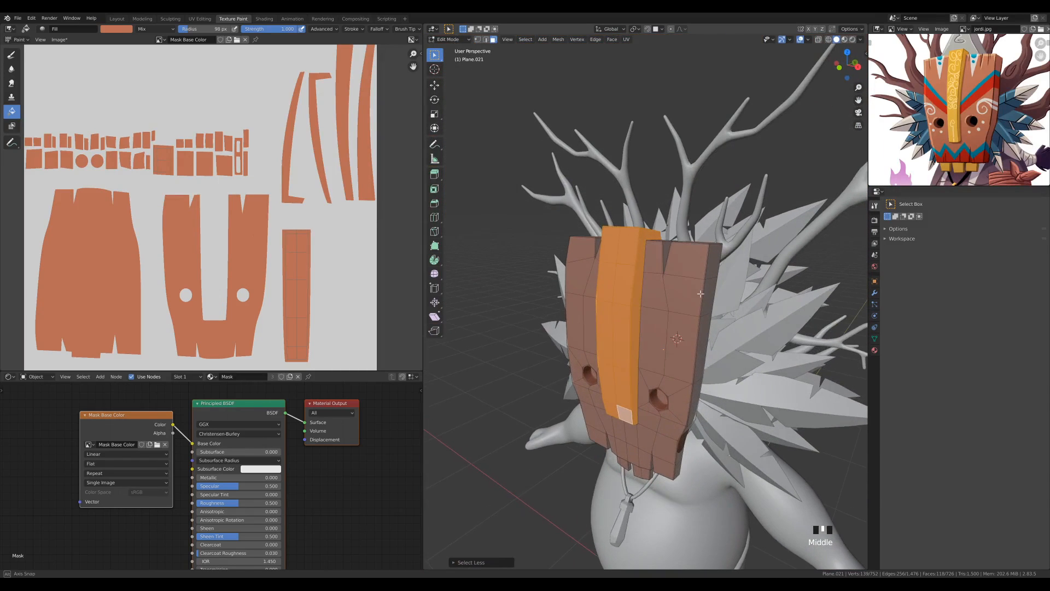
{"action": "scroll", "coordinate": [699, 292], "scroll_direction": "up", "scroll_amount": 2}
Return to Texture Paint mode and enable face selection masking to restrict painting to the central plank
{"action": "key", "text": "Tab"}
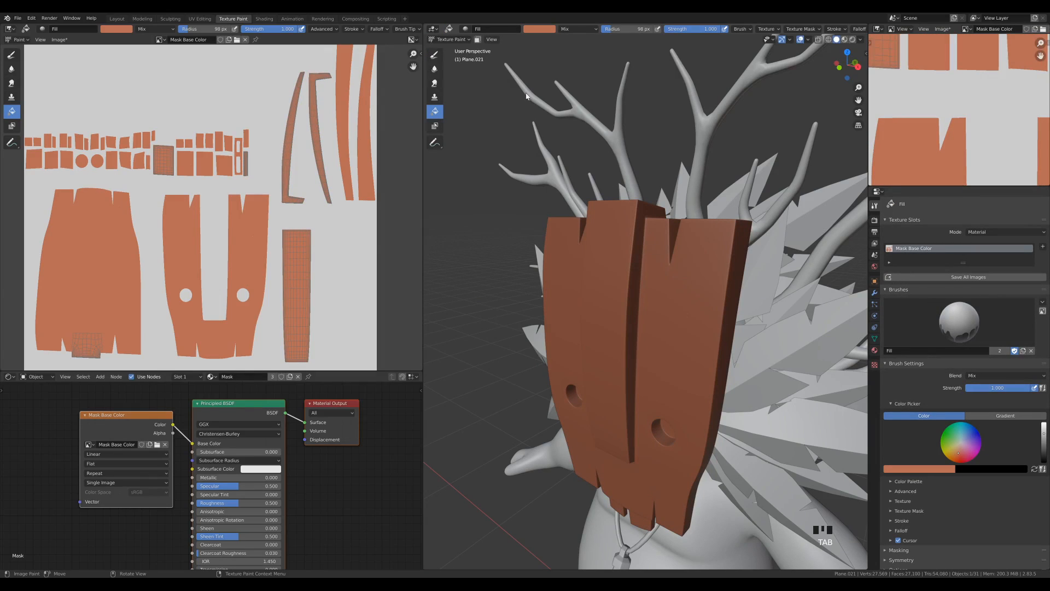
{"action": "left_click", "coordinate": [477, 41]}
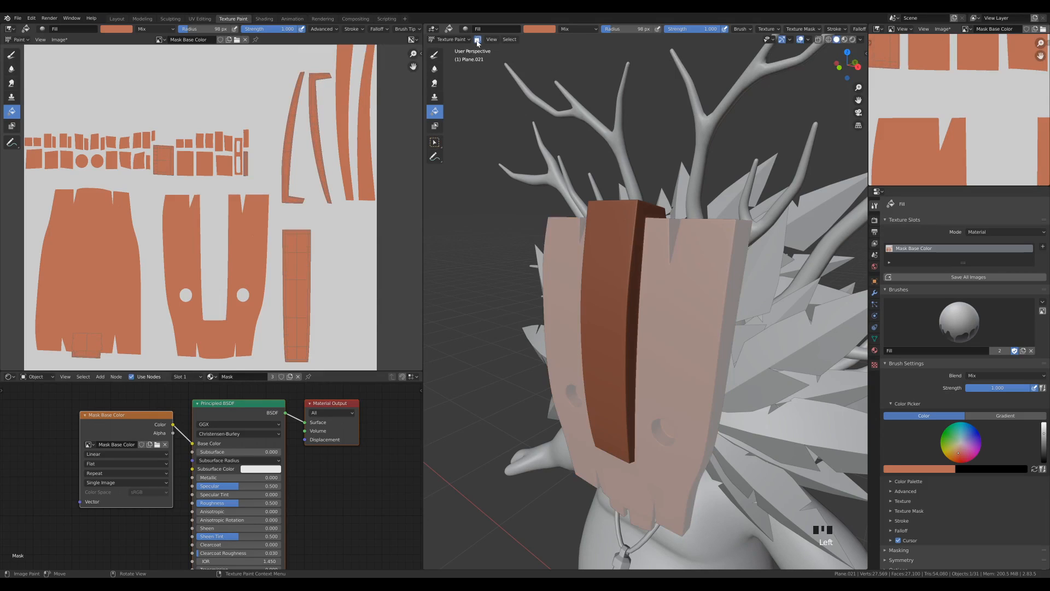
{"action": "middle_click_drag", "start_coordinate": [721, 374], "coordinate": [634, 212]}
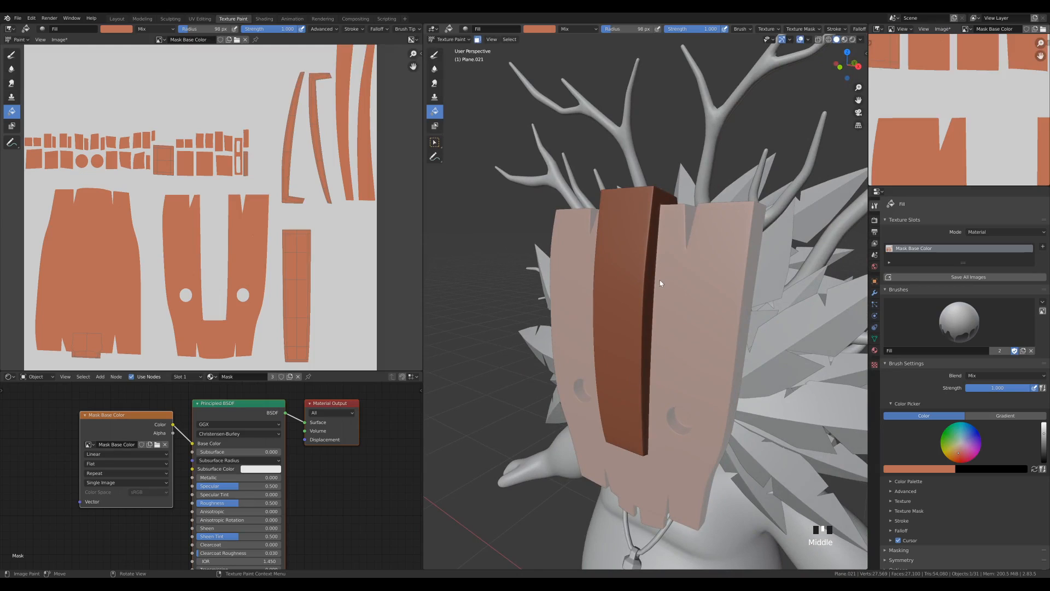
Display the painted reference in the small image editor, sample the central plank's yellow and fill the masked plank with it
{"action": "left_click", "coordinate": [965, 29]}
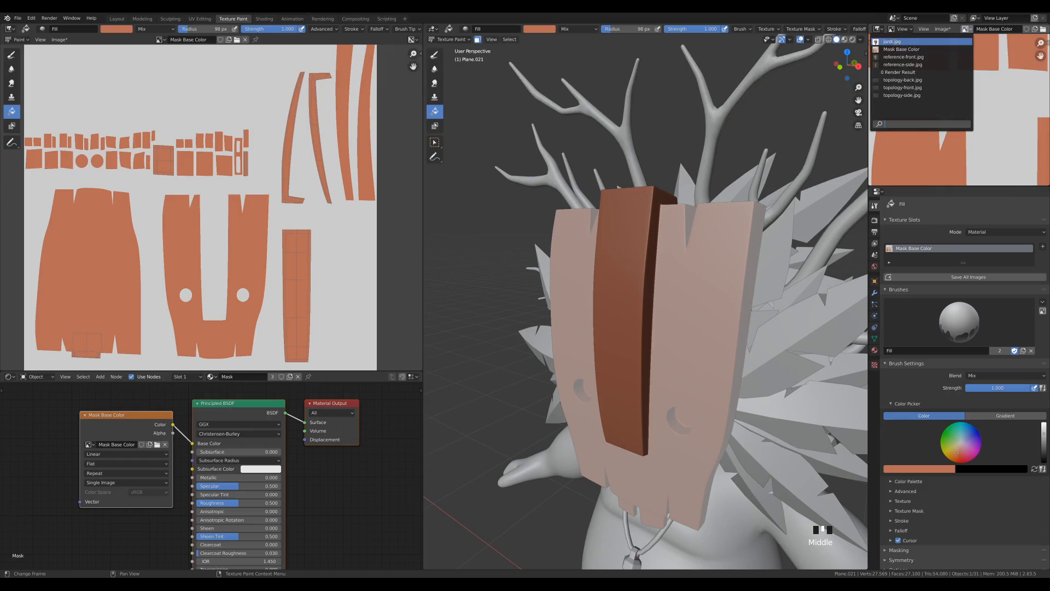
{"action": "left_click", "coordinate": [892, 41]}
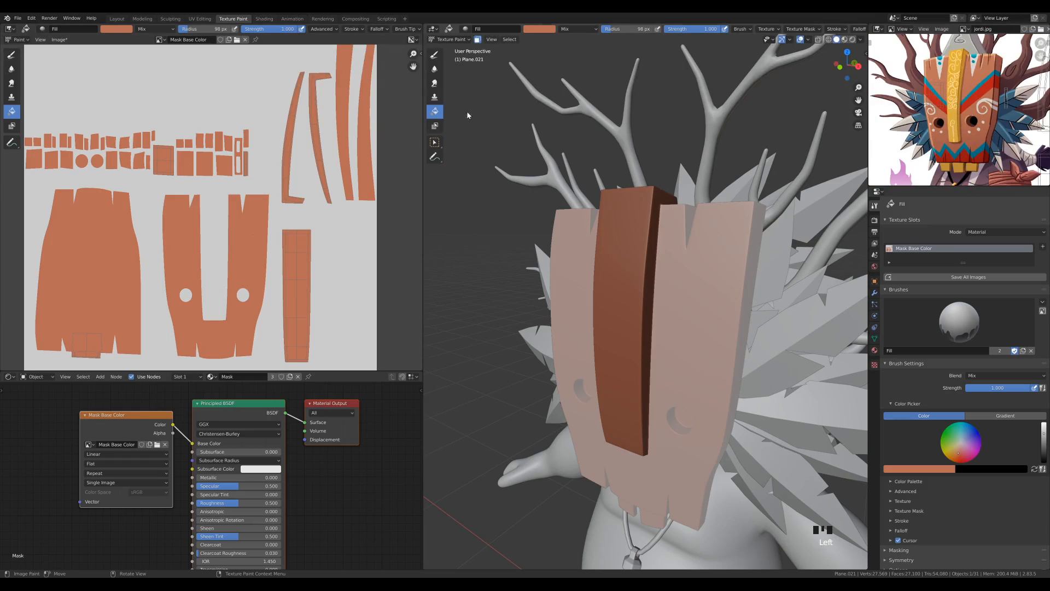
{"action": "left_click", "coordinate": [546, 31]}
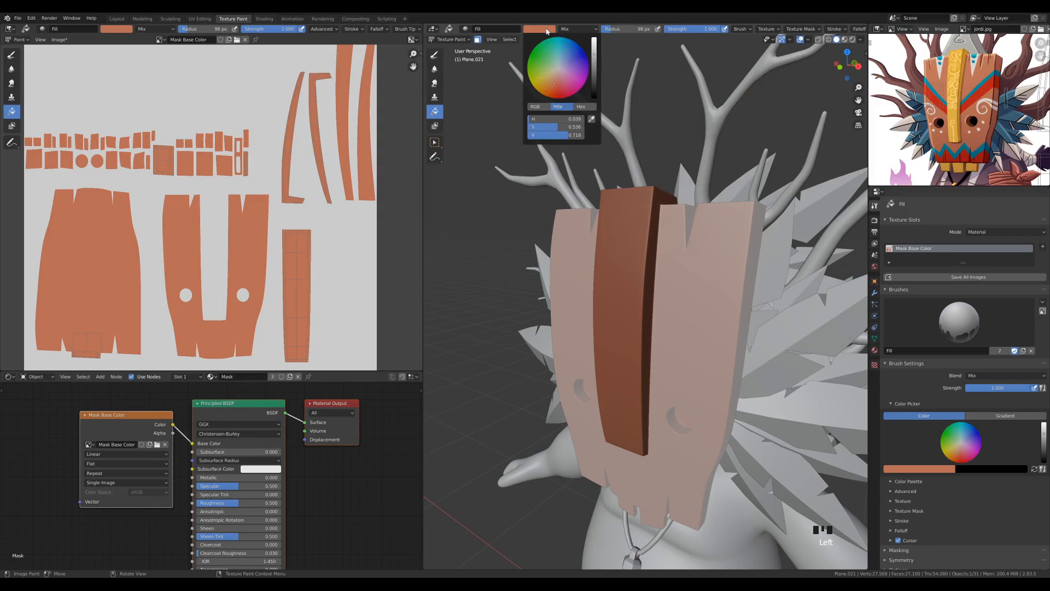
{"action": "left_click", "coordinate": [591, 118]}
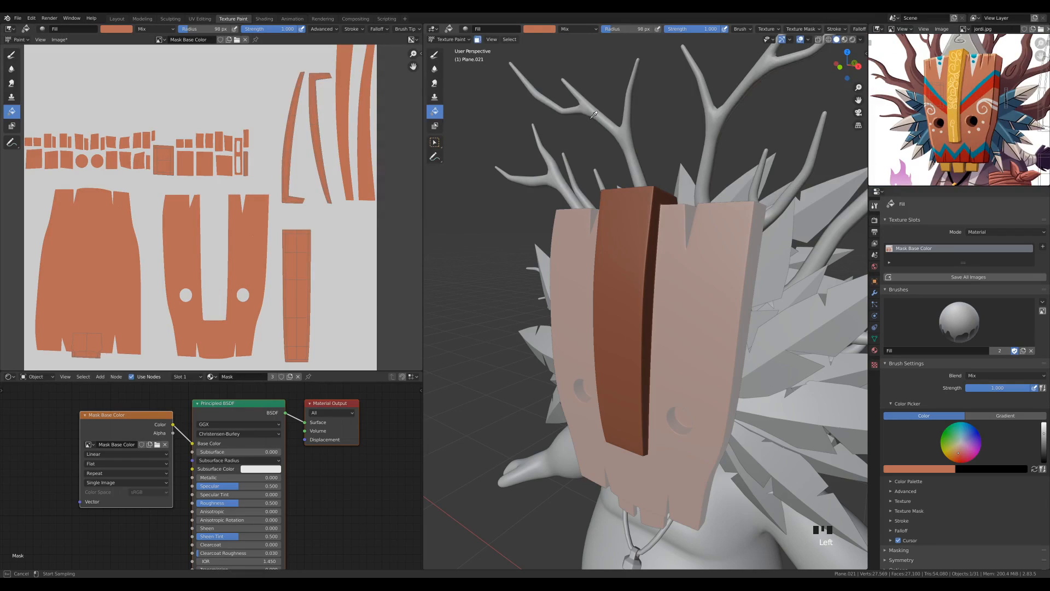
{"action": "left_click", "coordinate": [955, 116]}
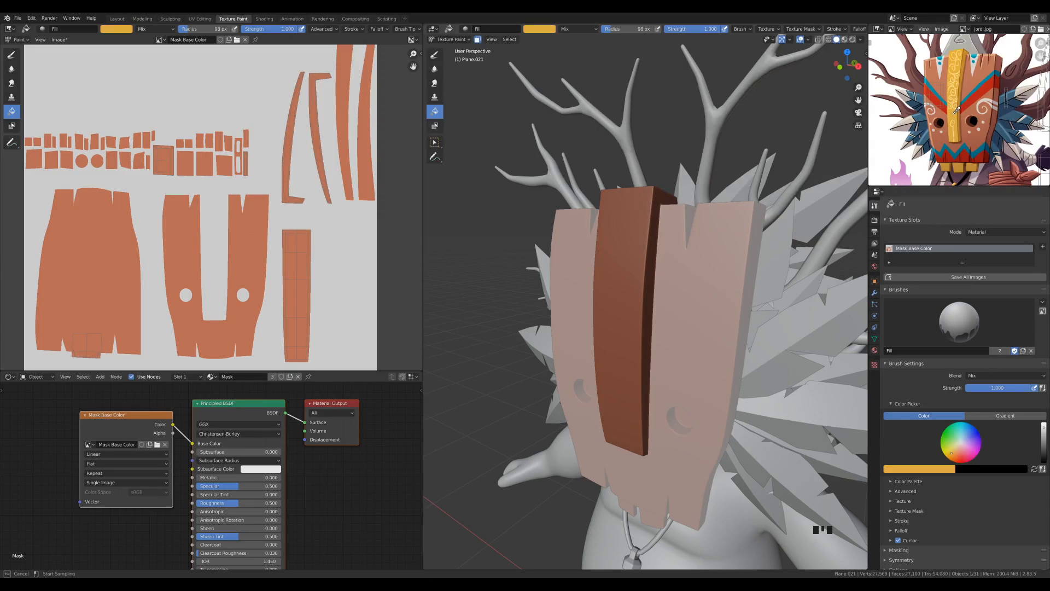
{"action": "left_click", "coordinate": [617, 251]}
{"action": "middle_click_drag", "start_coordinate": [635, 311], "coordinate": [727, 327]}
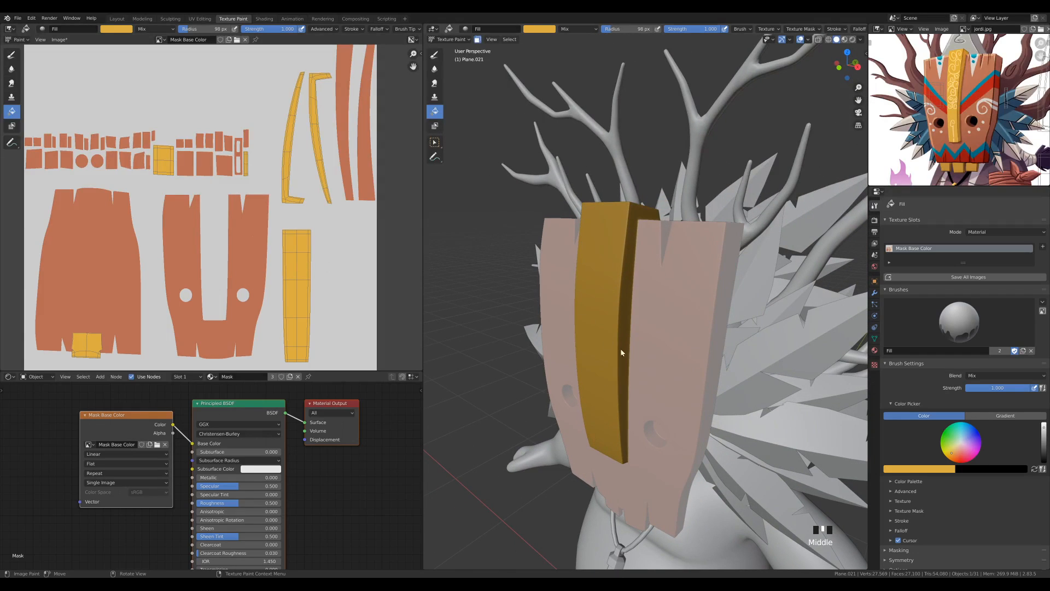
In Edit Mode, select the bottom faces of the two teeth under the mask and grow the selection over both teeth
{"action": "key", "text": "Tab"}
{"action": "middle_click_drag", "start_coordinate": [666, 333], "coordinate": [646, 362]}
{"action": "scroll", "coordinate": [646, 362], "scroll_direction": "up", "scroll_amount": 2}
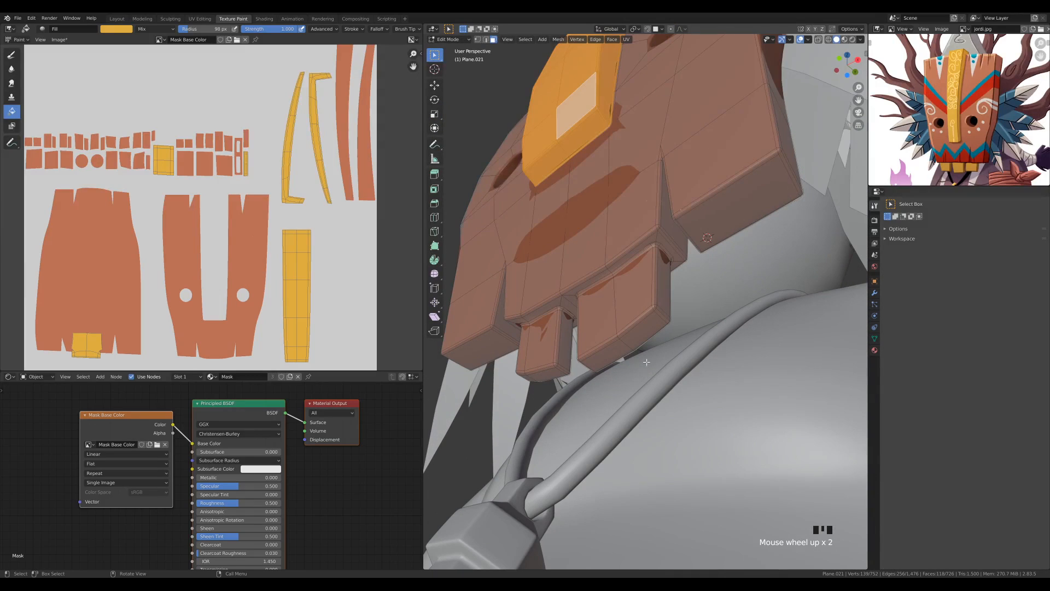
{"action": "left_click", "coordinate": [607, 358]}
{"action": "left_click", "coordinate": [526, 378], "text": "shift"}
{"action": "left_click", "coordinate": [525, 377], "text": "shift"}
{"action": "left_click", "coordinate": [527, 376], "text": "shift"}
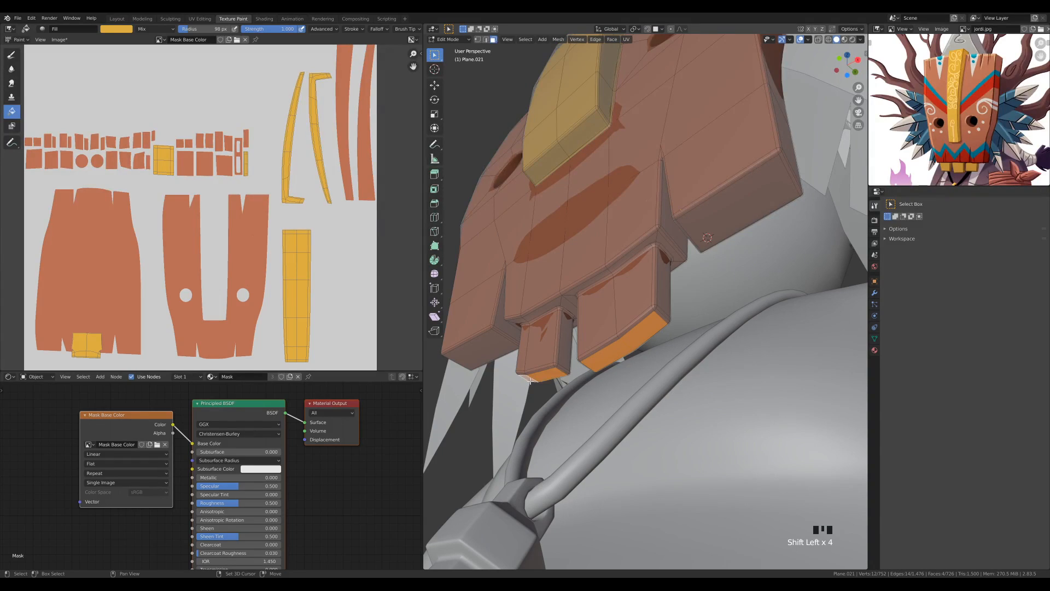
{"action": "key", "text": "ctrl+KP_Add"}
{"action": "key", "text": "ctrl+KP_Add"}
{"action": "key", "text": "ctrl+KP_Add"}
{"action": "key", "text": "ctrl+KP_Add"}
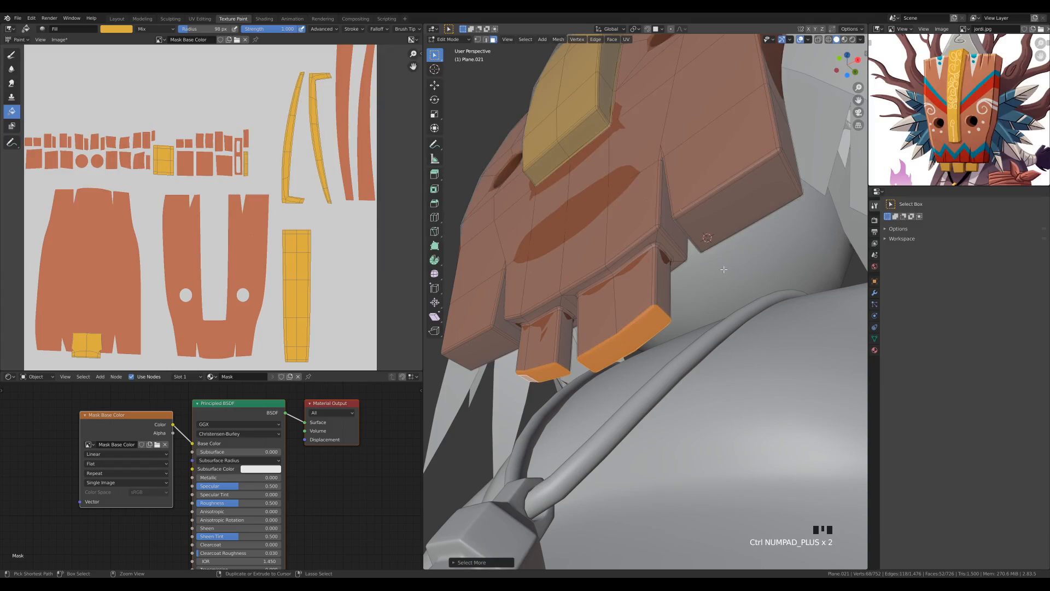
Return to Texture Paint mode and fill the two selected teeth with the sampled yellow
{"action": "scroll", "coordinate": [682, 240], "scroll_direction": "down", "scroll_amount": 3}
{"action": "key", "text": "Tab"}
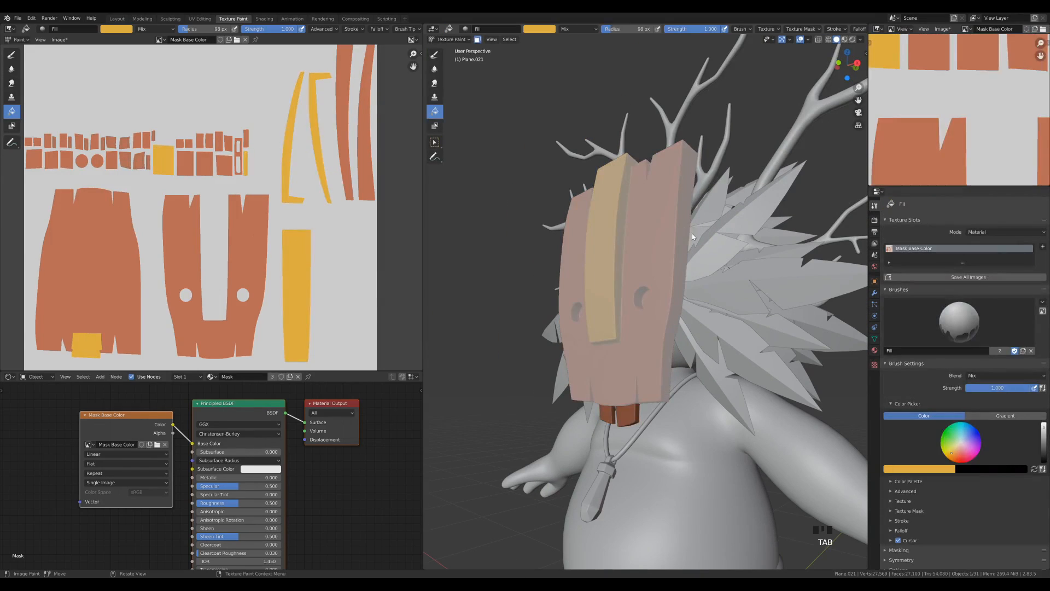
{"action": "left_click", "coordinate": [641, 417]}
{"action": "middle_click_drag", "start_coordinate": [671, 363], "coordinate": [730, 382]}
{"action": "scroll", "coordinate": [716, 340], "scroll_direction": "up", "scroll_amount": 2}
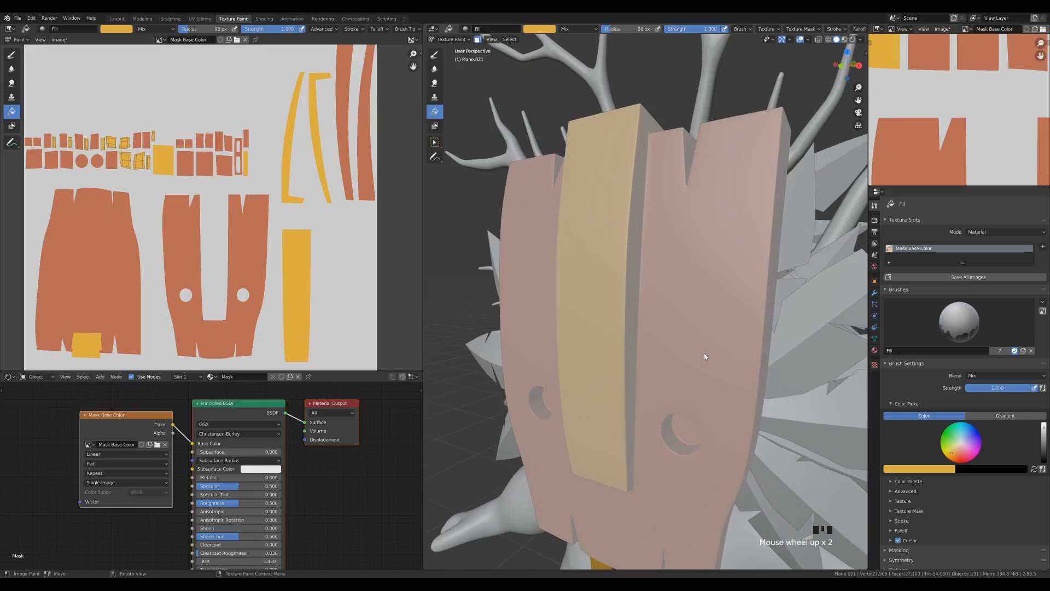
{"action": "scroll", "coordinate": [700, 350], "scroll_direction": "down", "scroll_amount": 3}
In Edit Mode, select the inner faces of both eye holes and grow the selection along their walls, excluding the surrounding front bevels
{"action": "key", "text": "Tab"}
{"action": "scroll", "coordinate": [729, 373], "scroll_direction": "down", "scroll_amount": 1}
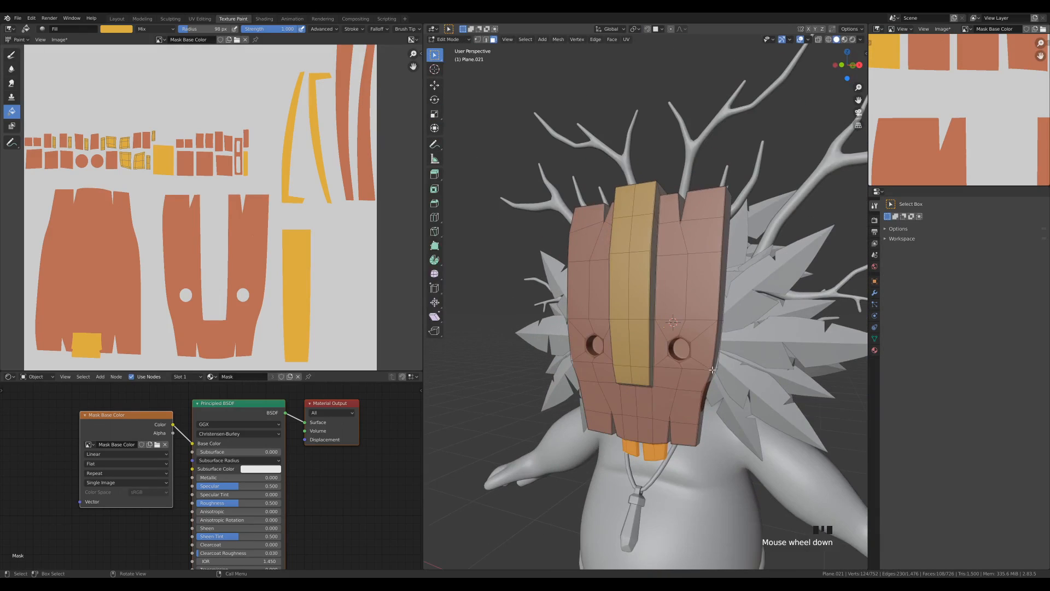
{"action": "left_click", "coordinate": [681, 350]}
{"action": "left_click", "coordinate": [597, 346], "text": "shift"}
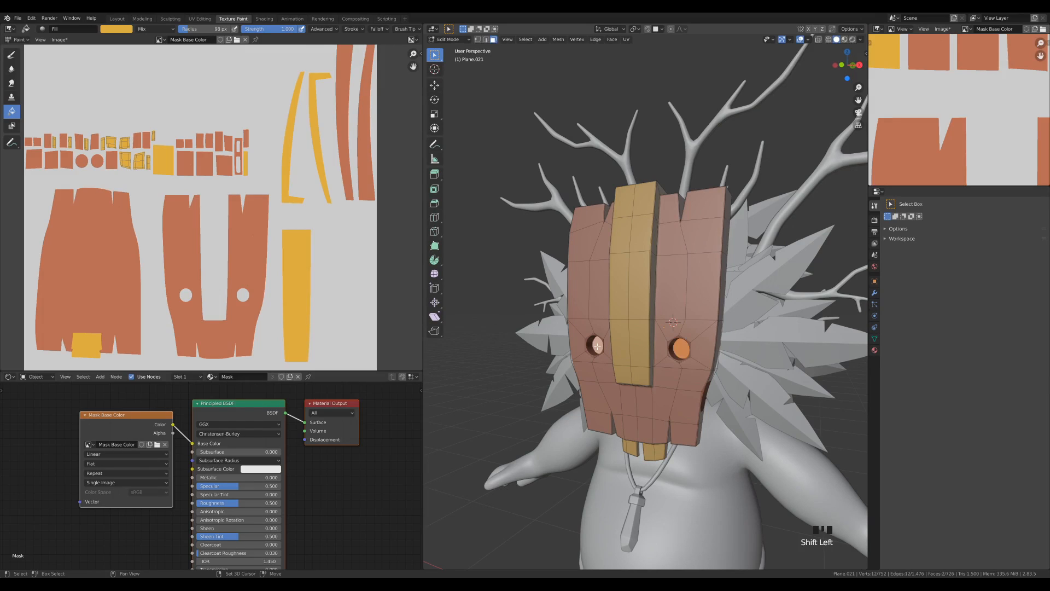
{"action": "key", "text": "ctrl+KP_Add"}
{"action": "key", "text": "ctrl+KP_Add"}
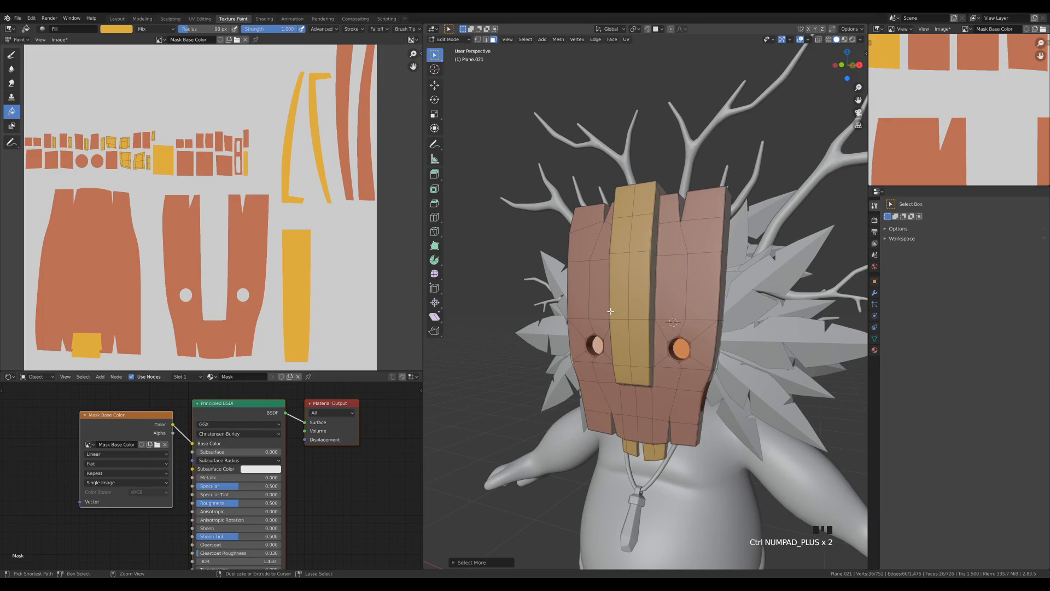
{"action": "key", "text": "ctrl+KP_Add"}
{"action": "scroll", "coordinate": [610, 311], "scroll_direction": "up", "scroll_amount": 3}
{"action": "middle_click_drag", "start_coordinate": [545, 449], "coordinate": [629, 334], "text": "shift"}
{"action": "middle_click_drag", "start_coordinate": [698, 328], "coordinate": [613, 335], "text": "shift"}
{"action": "scroll", "coordinate": [613, 335], "scroll_direction": "up", "scroll_amount": 1}
{"action": "key", "text": "ctrl+KP_Add"}
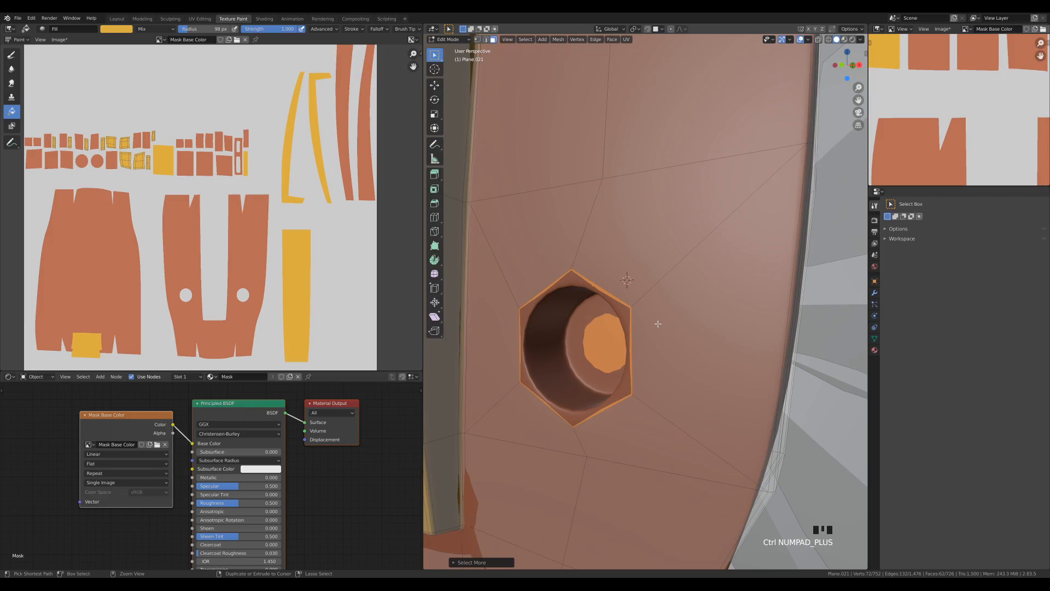
{"action": "key", "text": "ctrl+KP_Subtract"}
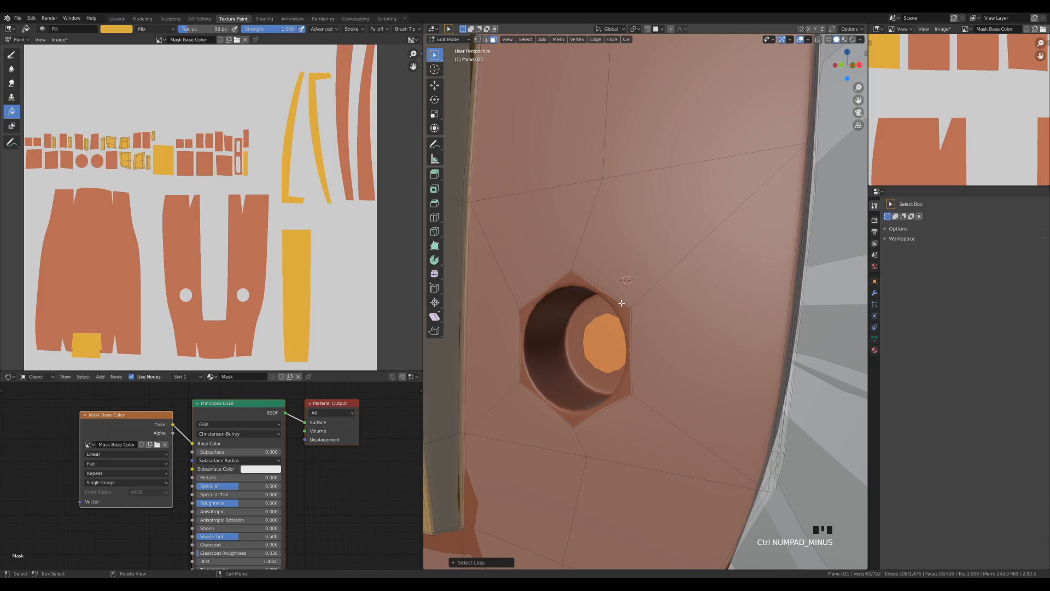
{"action": "scroll", "coordinate": [618, 300], "scroll_direction": "down", "scroll_amount": 4}
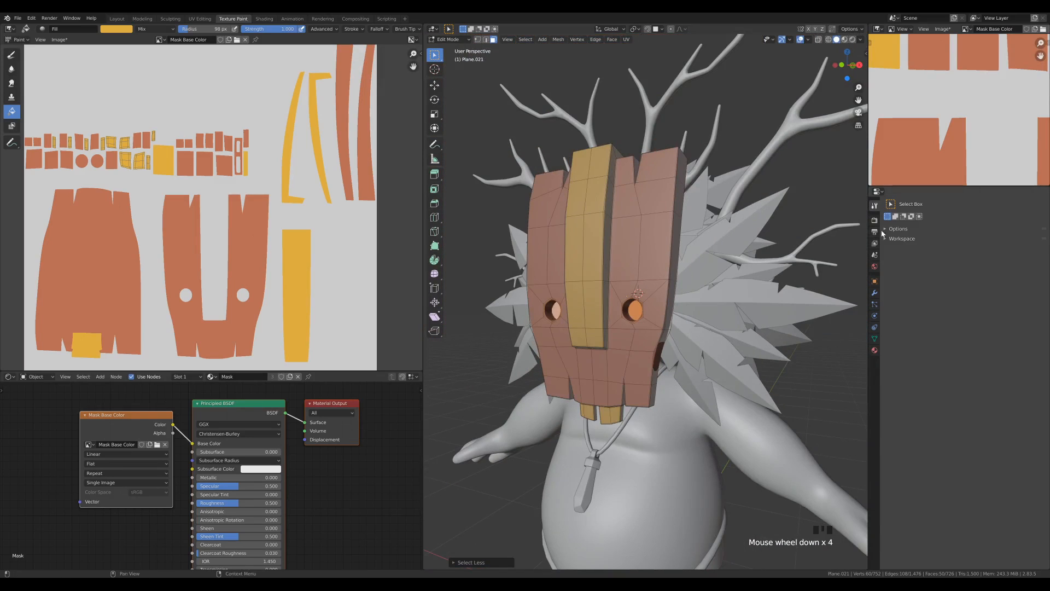
In Texture Paint mode, set the fill colour to black, fill the eye holes and check the filled UV islands' edges
{"action": "key", "text": "Tab"}
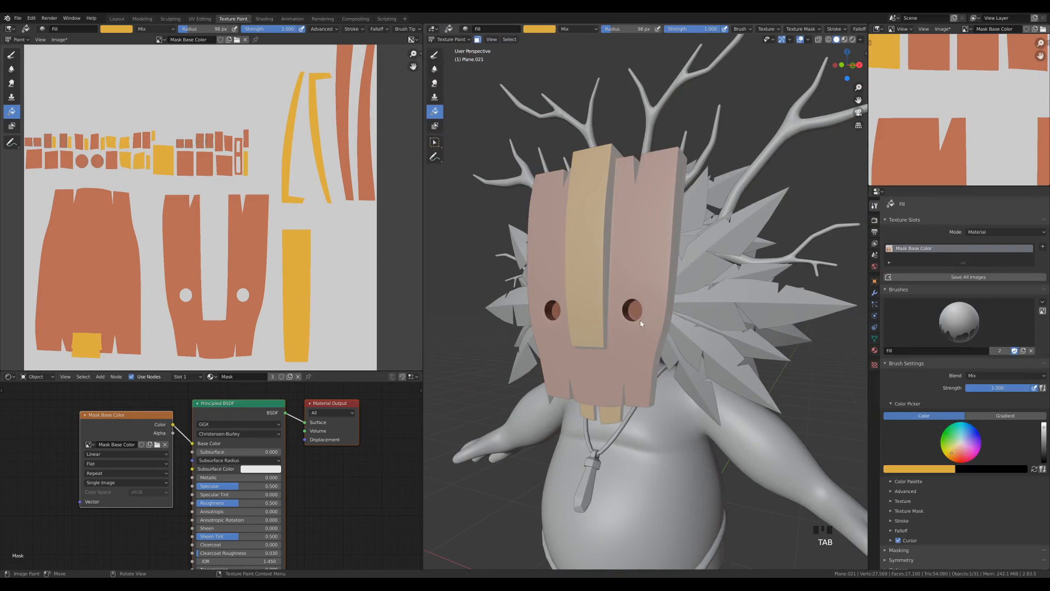
{"action": "left_click", "coordinate": [551, 32]}
{"action": "left_click", "coordinate": [593, 97]}
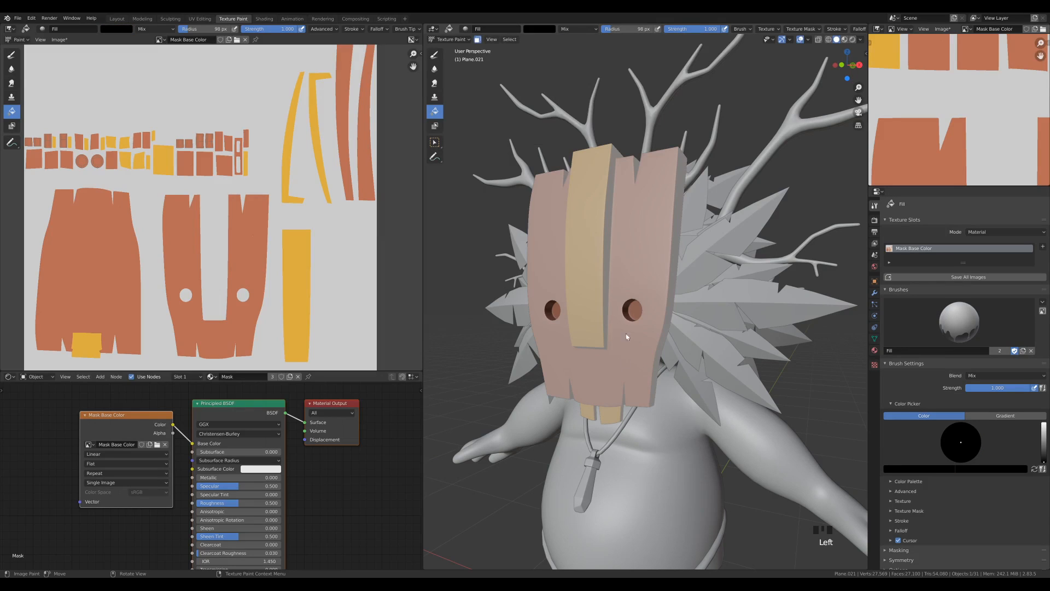
{"action": "left_click", "coordinate": [637, 320]}
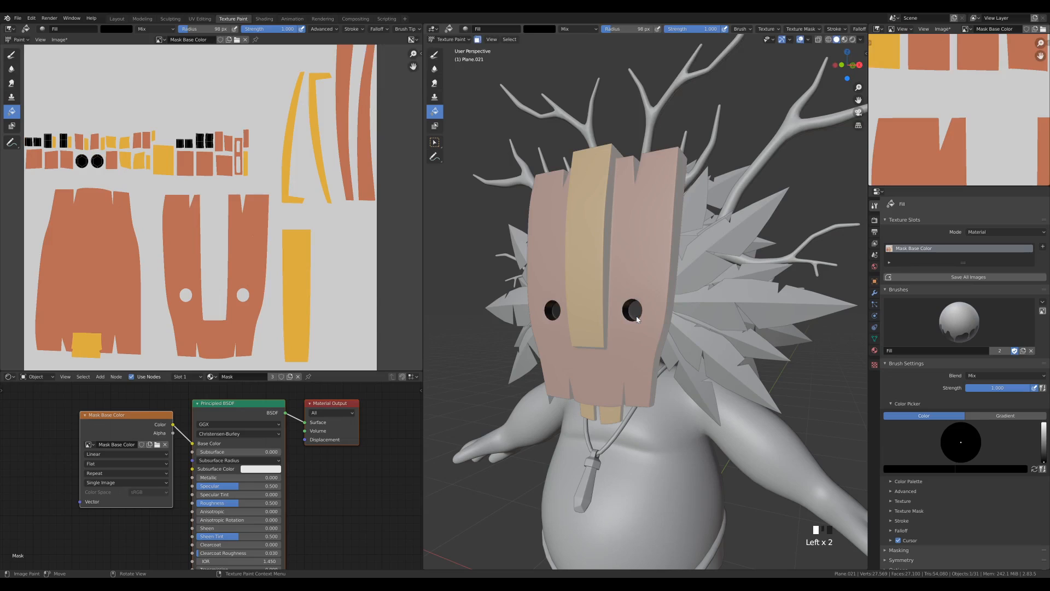
{"action": "scroll", "coordinate": [241, 176], "scroll_direction": "up", "scroll_amount": 3}
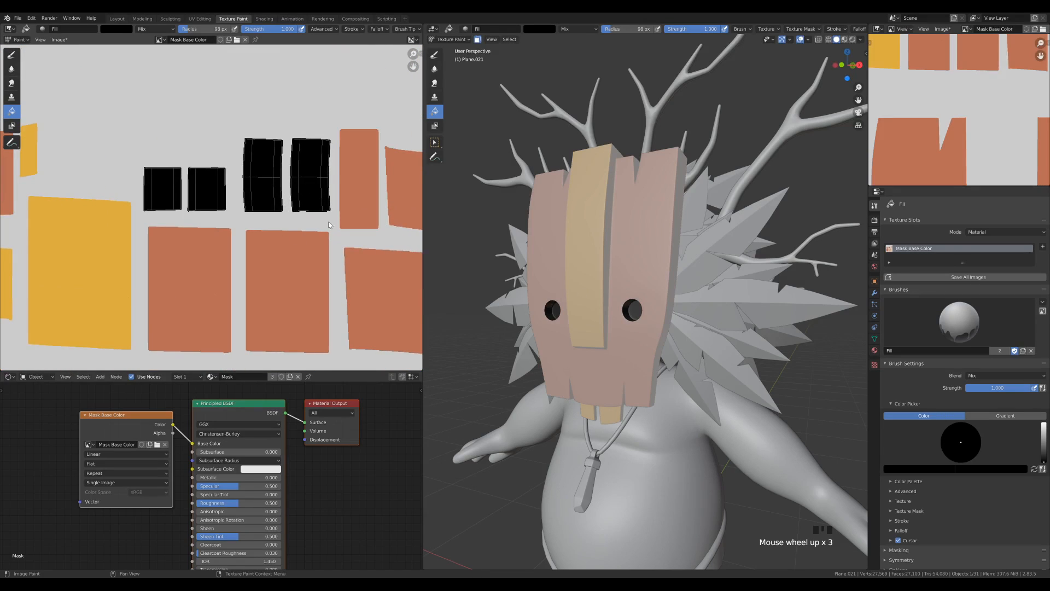
{"action": "scroll", "coordinate": [340, 208], "scroll_direction": "up", "scroll_amount": 4}
{"action": "middle_click_drag", "start_coordinate": [364, 166], "coordinate": [157, 216]}
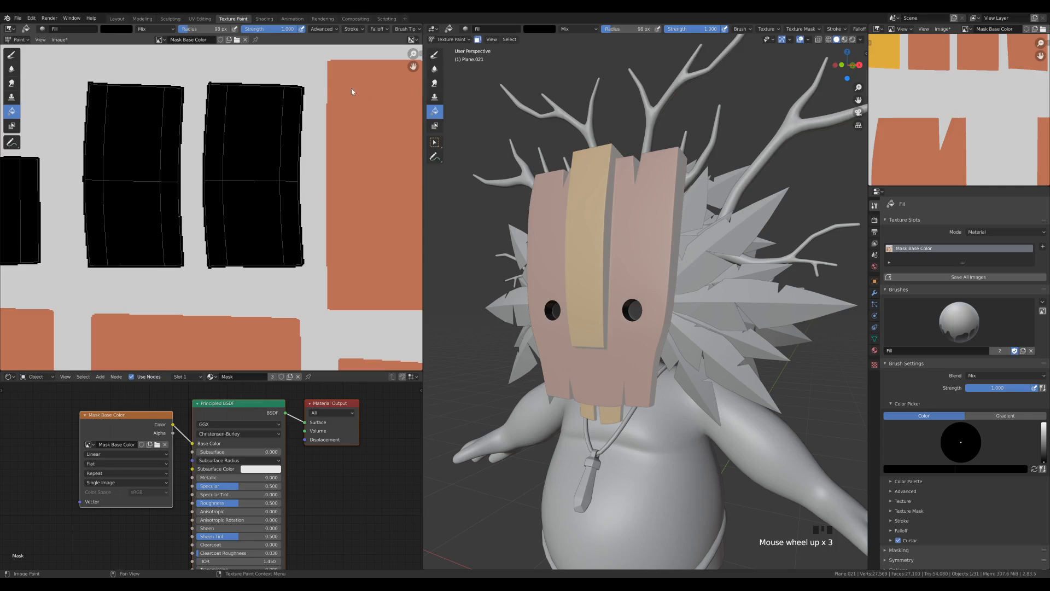
{"action": "scroll", "coordinate": [306, 164], "scroll_direction": "down", "scroll_amount": 10}
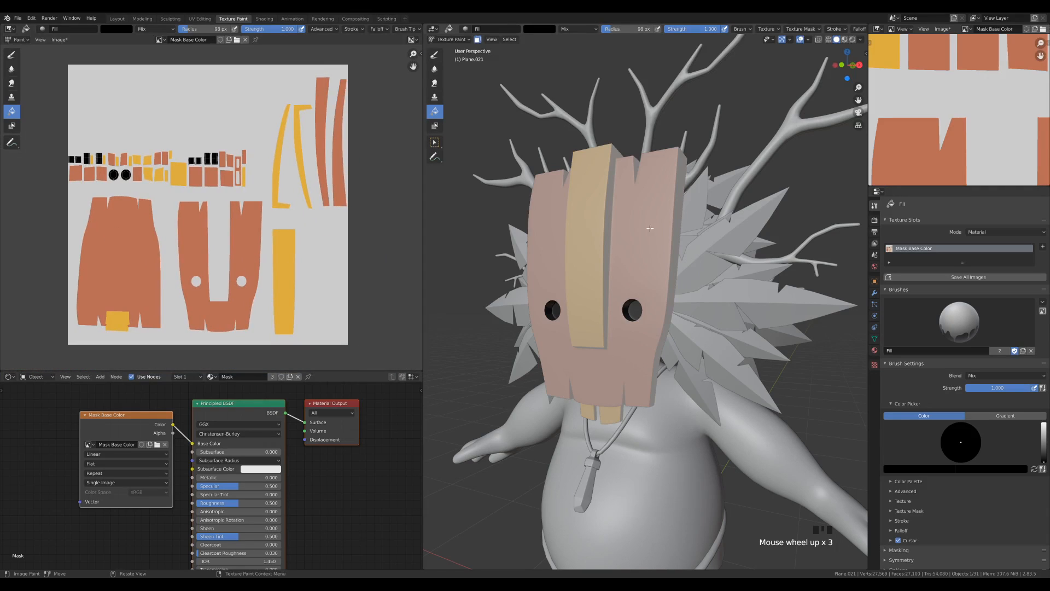
In Edit Mode, select the front faces of the mask's planks to the right of the central plank using shortest paths
{"action": "key", "text": "Tab"}
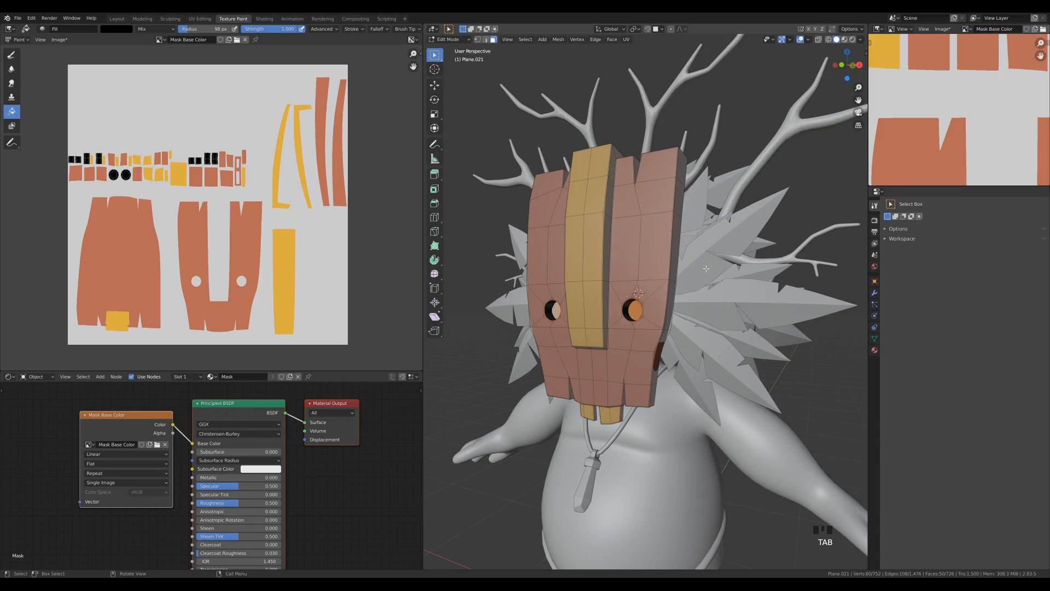
{"action": "middle_click_drag", "start_coordinate": [705, 269], "coordinate": [762, 268]}
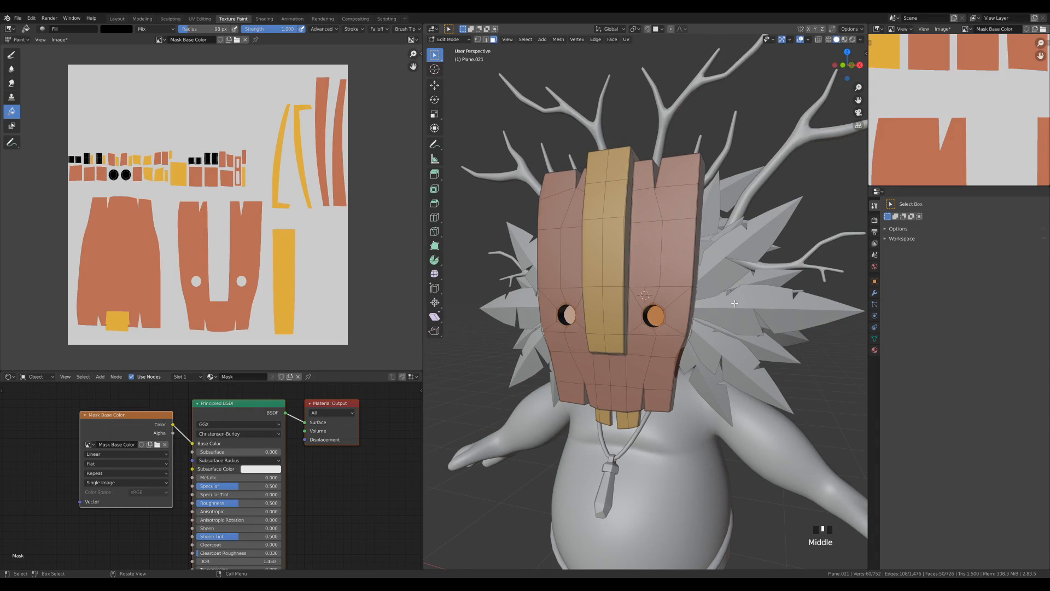
{"action": "left_click", "coordinate": [644, 177]}
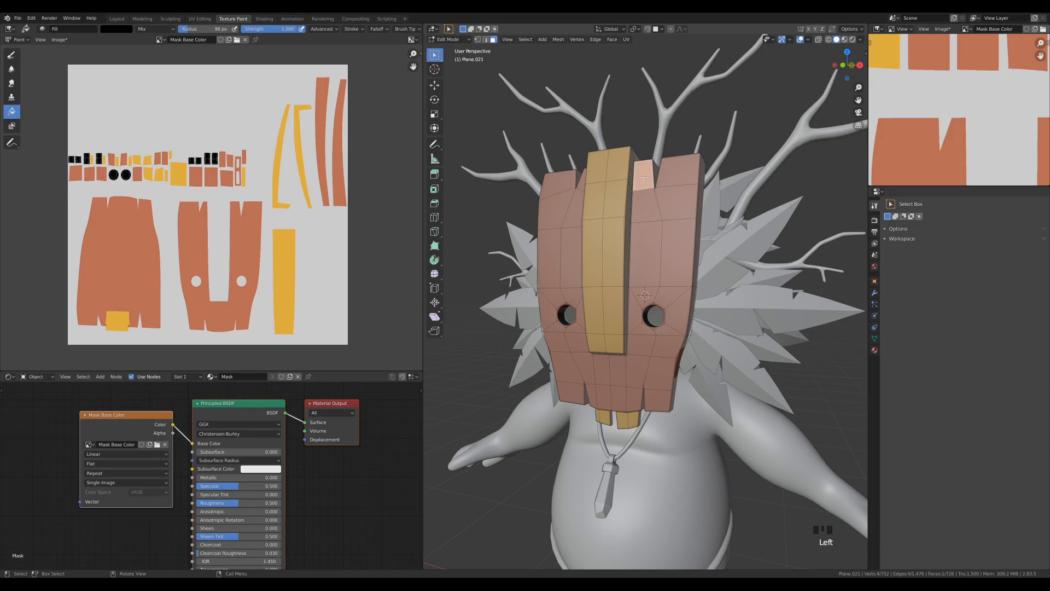
{"action": "left_click", "coordinate": [632, 394], "text": "ctrl"}
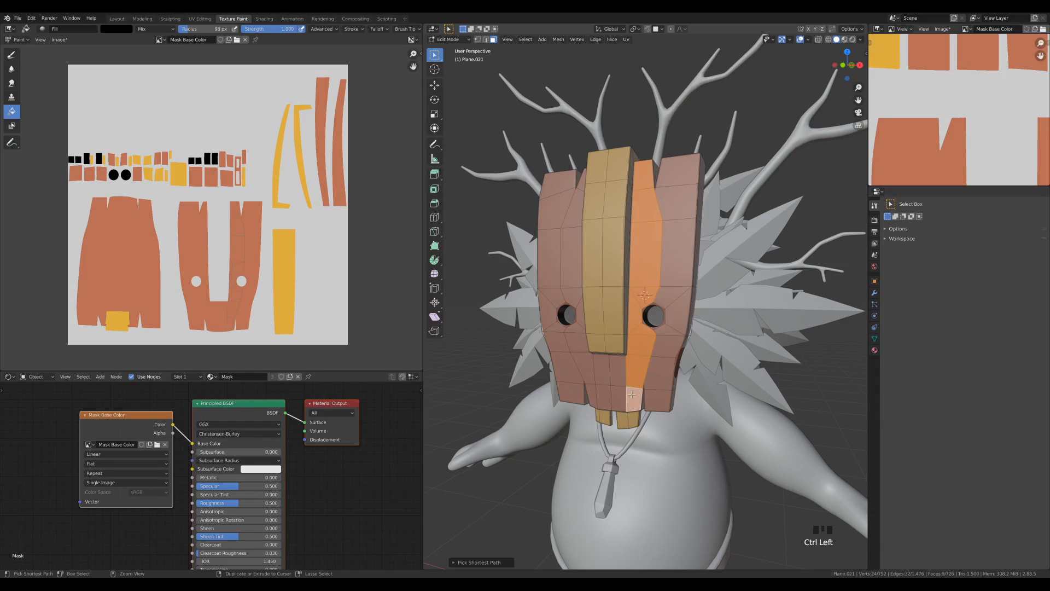
{"action": "left_click", "coordinate": [672, 176], "text": "shift"}
{"action": "left_click", "coordinate": [660, 397], "text": "ctrl"}
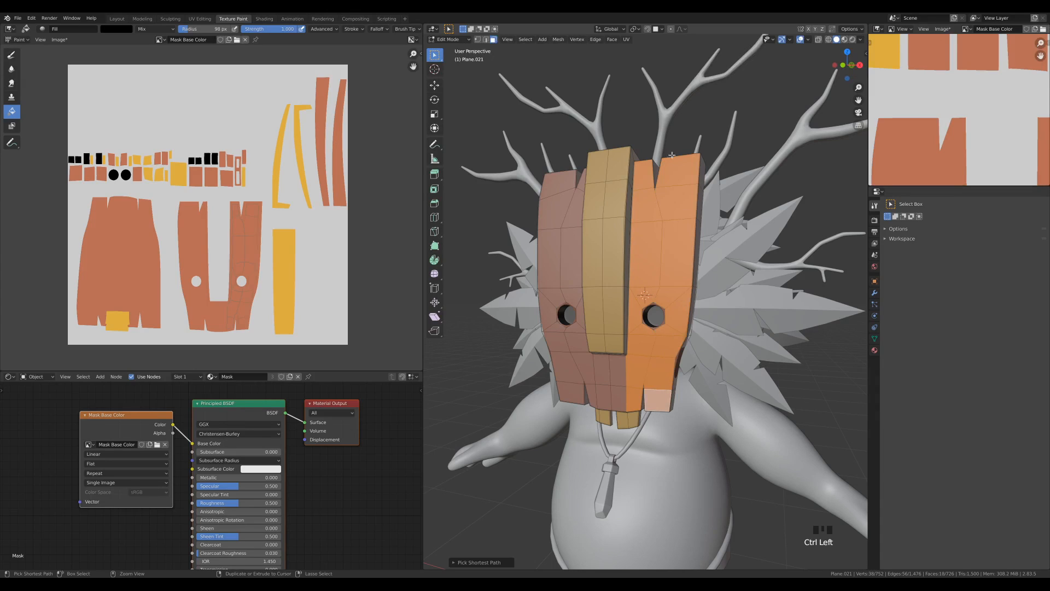
Add the front faces beneath the central plank and on the mask's left planks to the selection, using shortest paths
{"action": "left_click", "coordinate": [612, 396], "text": "shift"}
{"action": "left_click", "coordinate": [617, 383], "text": "shift"}
{"action": "left_click", "coordinate": [603, 396], "text": "shift"}
{"action": "left_click", "coordinate": [601, 372], "text": "shift"}
{"action": "middle_click_drag", "start_coordinate": [601, 372], "coordinate": [663, 357]}
{"action": "left_click", "coordinate": [657, 198], "text": "shift"}
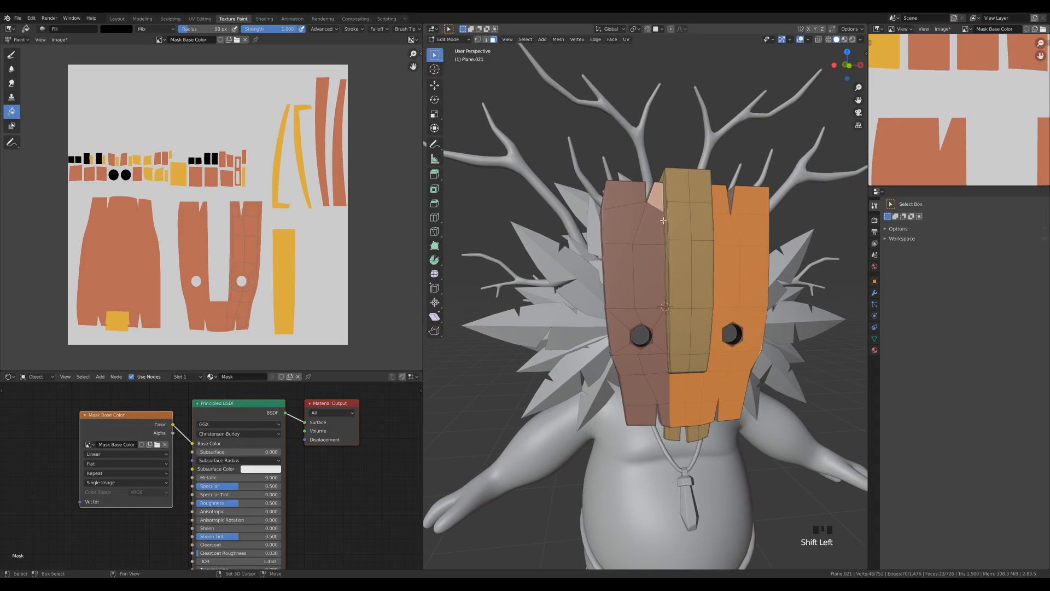
{"action": "left_click", "coordinate": [664, 413], "text": "ctrl"}
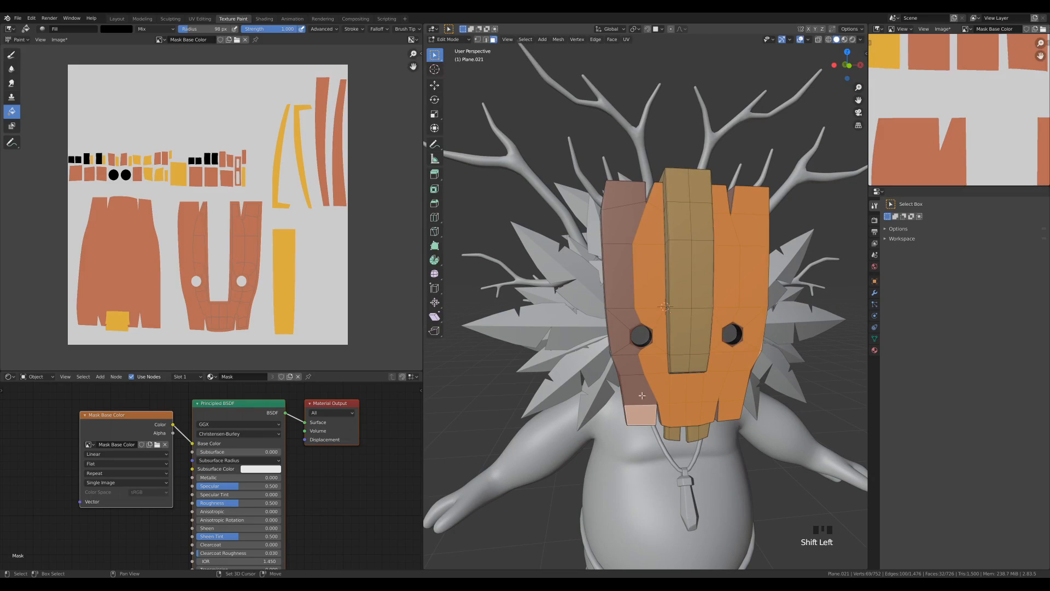
{"action": "left_click", "coordinate": [622, 191], "text": "ctrl"}
Grow the front-face selection by one step over the surrounding bevels
{"action": "middle_click_drag", "start_coordinate": [622, 191], "coordinate": [804, 527]}
{"action": "scroll", "coordinate": [708, 303], "scroll_direction": "up", "scroll_amount": 2}
{"action": "middle_click_drag", "start_coordinate": [708, 304], "coordinate": [702, 330], "text": "shift"}
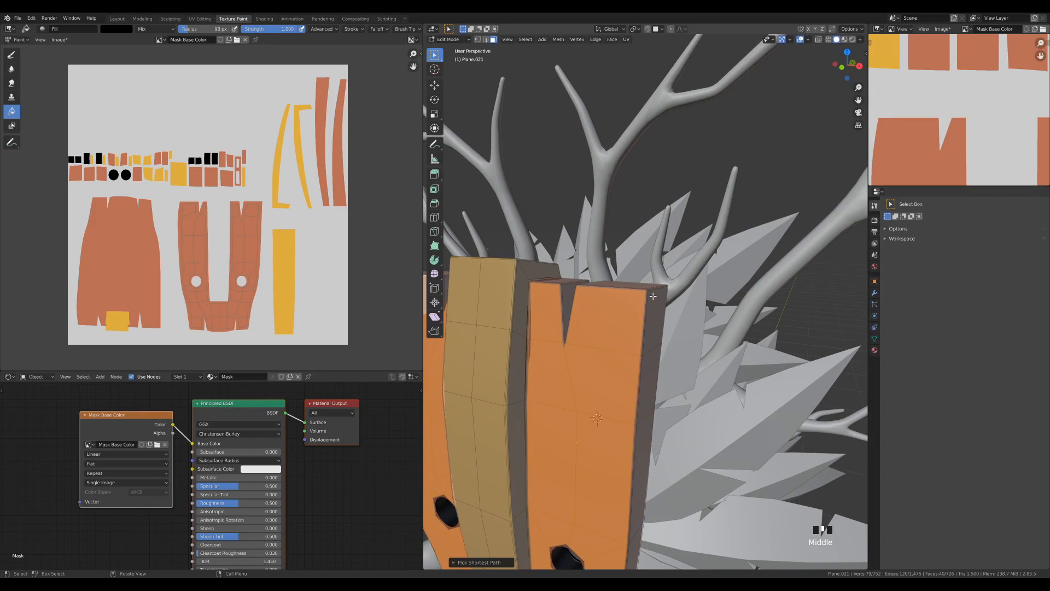
{"action": "scroll", "coordinate": [701, 330], "scroll_direction": "down", "scroll_amount": 3}
{"action": "key", "text": "ctrl+KP_Add"}
{"action": "scroll", "coordinate": [693, 334], "scroll_direction": "up", "scroll_amount": 2}
{"action": "middle_click_drag", "start_coordinate": [692, 334], "coordinate": [665, 335]}
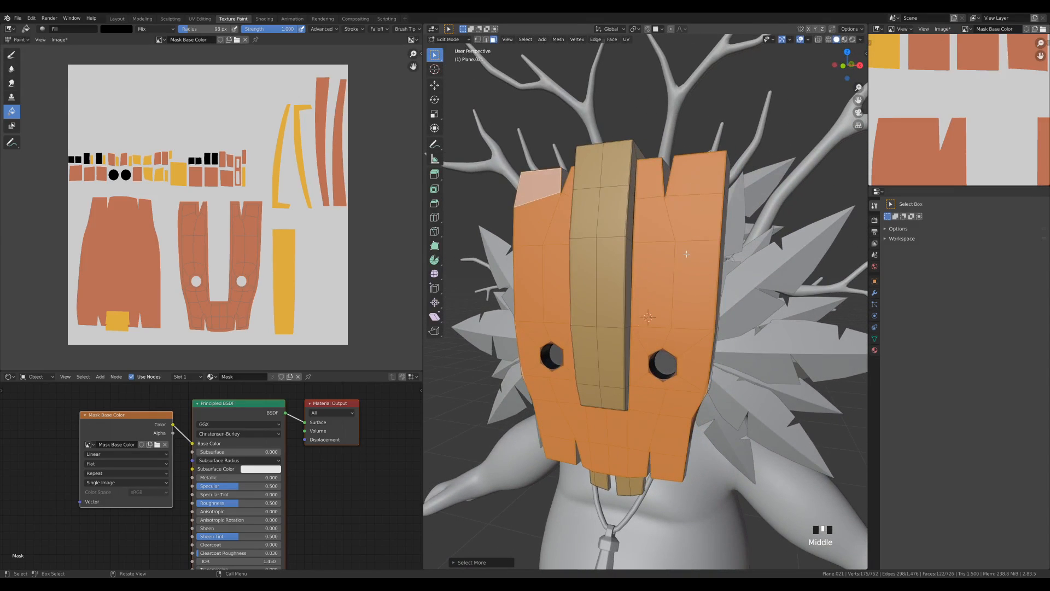
Return to Texture Paint mode with the front faces masked and display the painted reference in the small image editor
{"action": "key", "text": "ctrl+Tab"}
{"action": "left_click", "coordinate": [753, 219]}
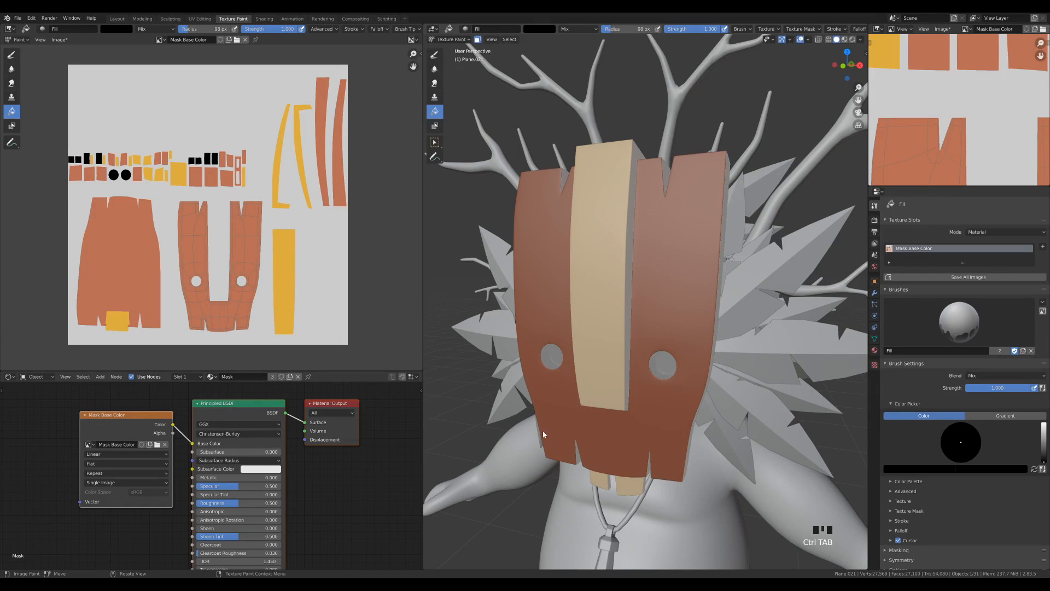
{"action": "left_click", "coordinate": [965, 29]}
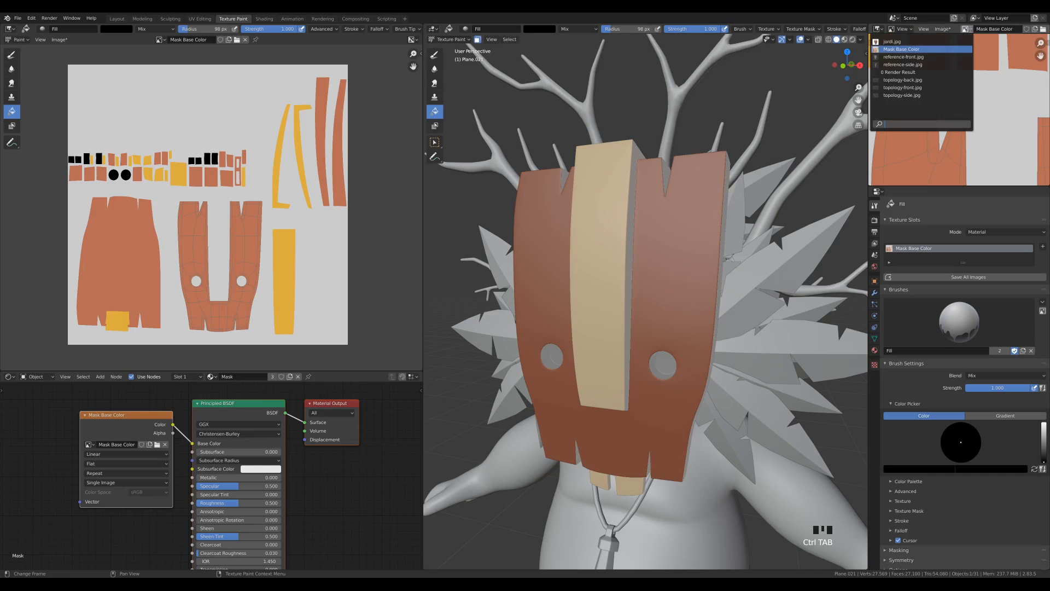
{"action": "left_click", "coordinate": [900, 42]}
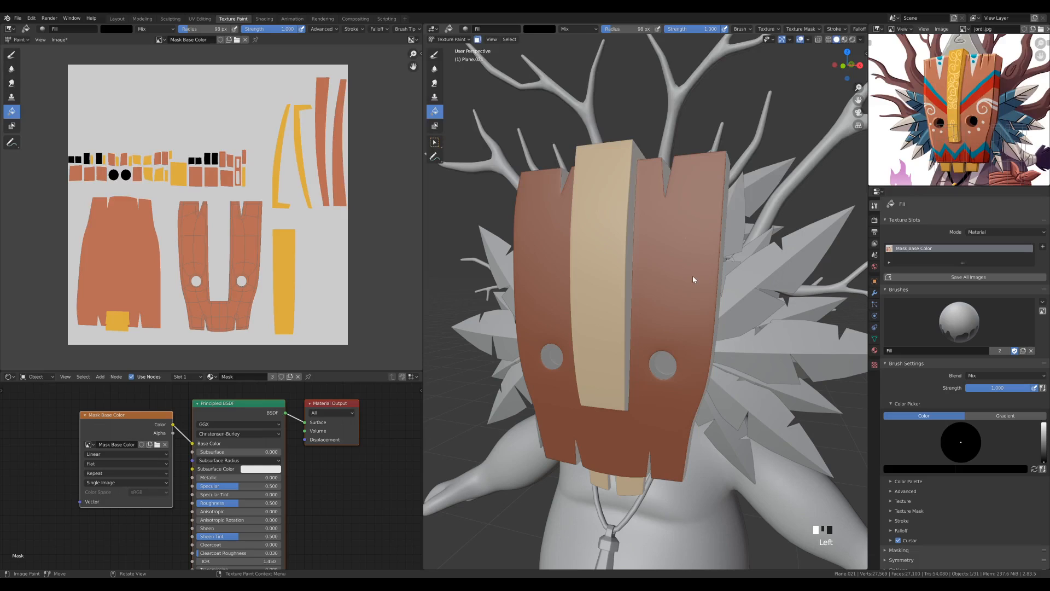
In the front view, choose the Draw brush and sample the teal of the mask's stripe from the reference image
{"action": "key", "text": "KP_1"}
{"action": "mouse_move", "coordinate": [692, 275]}
{"action": "middle_mouse_down", "text": "shift"}
{"action": "mouse_move", "coordinate": [679, 281]}
{"action": "mouse_move", "coordinate": [704, 263]}
{"action": "middle_mouse_up", "text": "shift"}
{"action": "scroll", "coordinate": [704, 263], "scroll_direction": "up", "scroll_amount": 3}
{"action": "middle_click_drag", "start_coordinate": [627, 264], "coordinate": [651, 261], "text": "shift"}
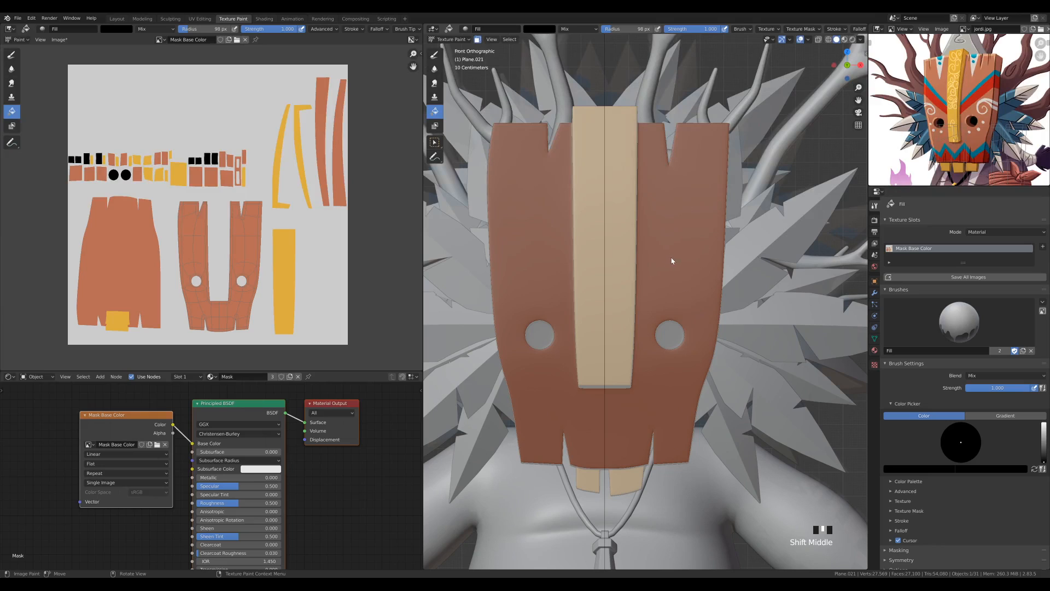
{"action": "left_click", "coordinate": [436, 57]}
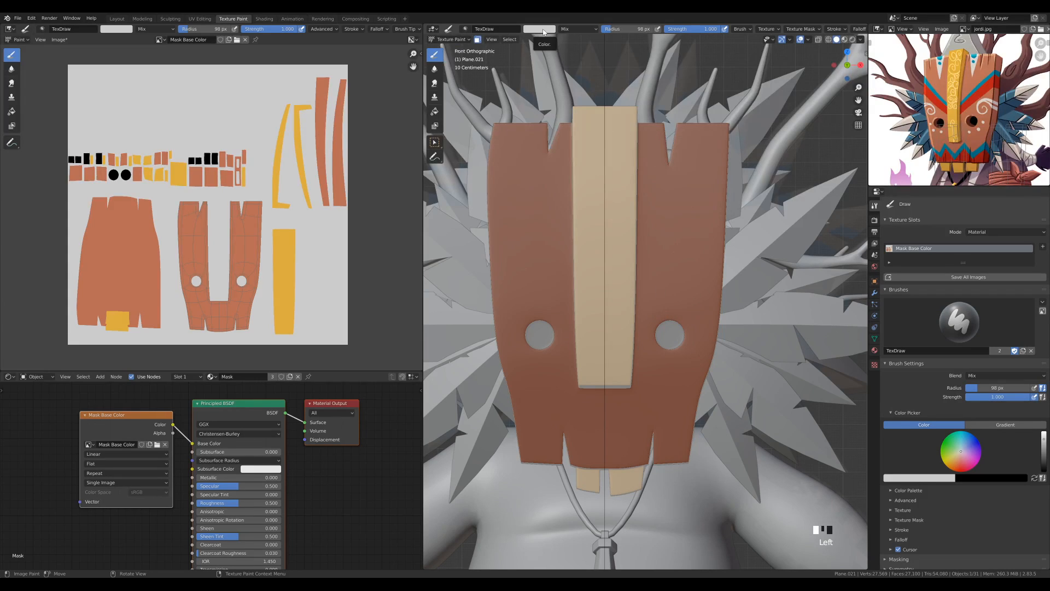
{"action": "left_click", "coordinate": [543, 32]}
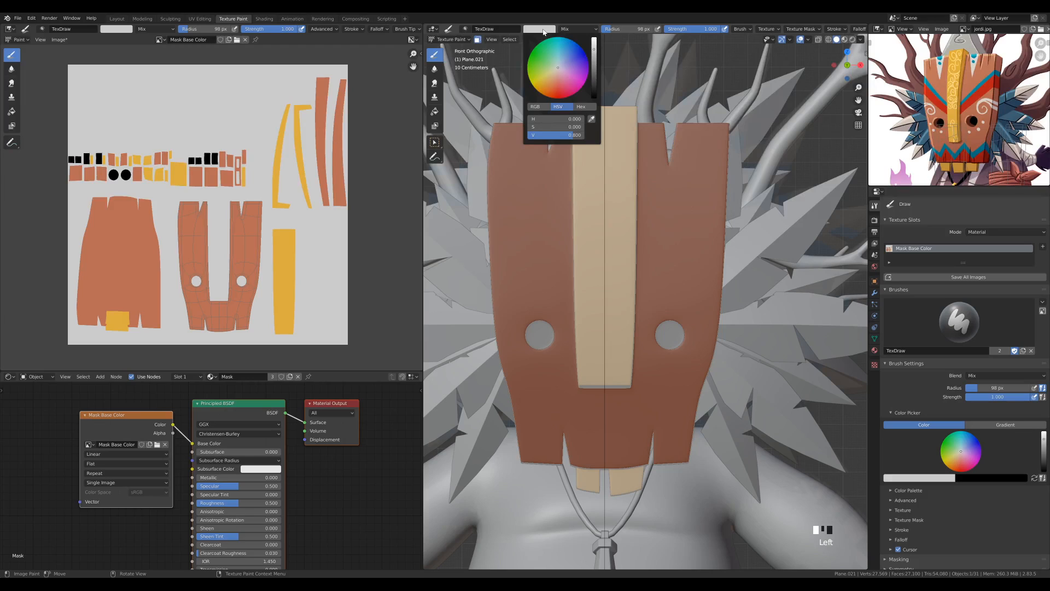
{"action": "left_click", "coordinate": [591, 119]}
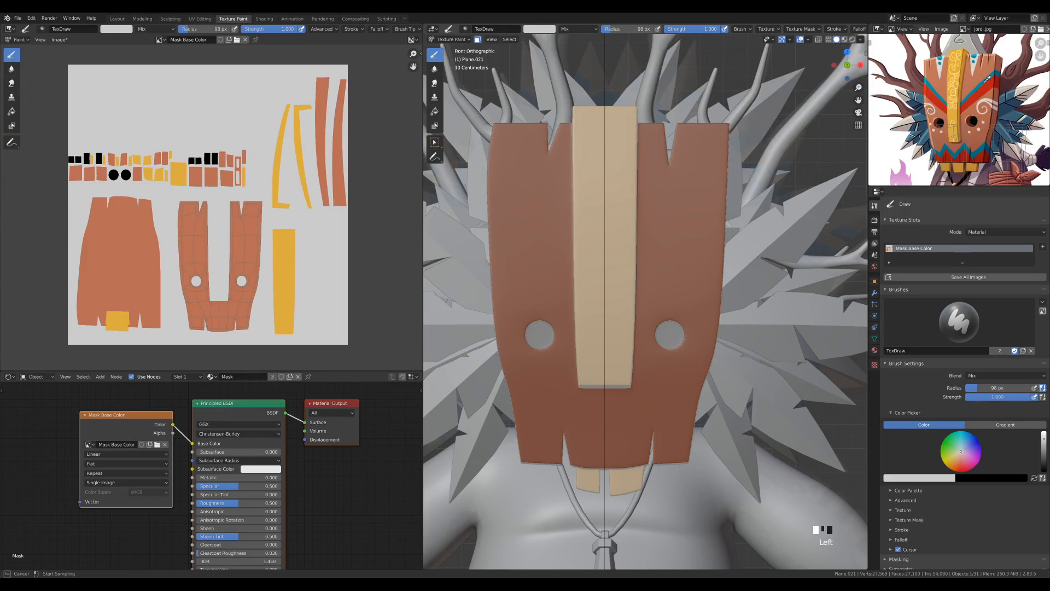
{"action": "left_click", "coordinate": [973, 91]}
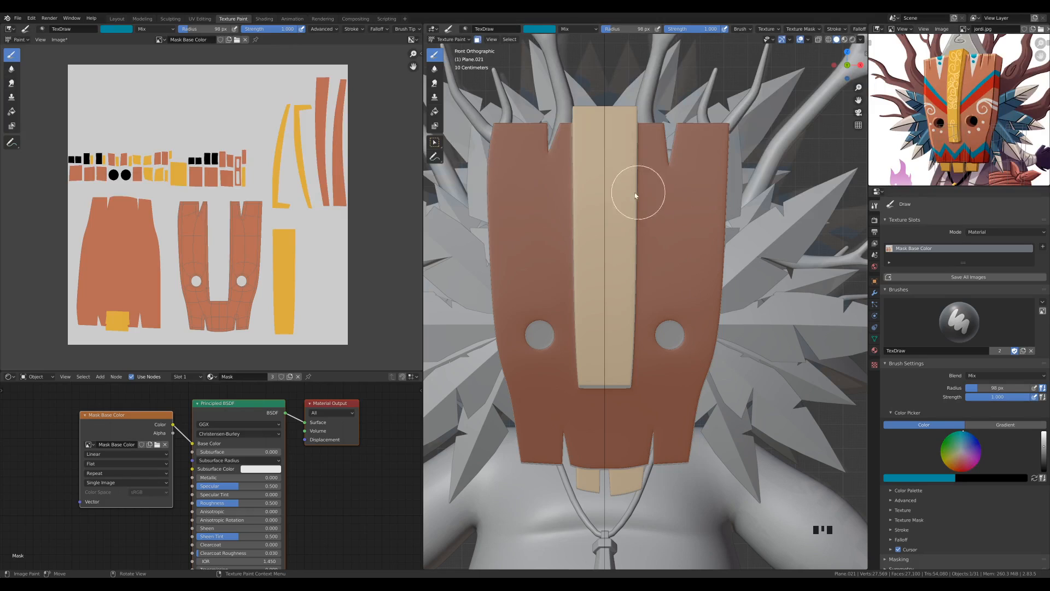
Try a soft-edged teal stroke on the plank above the right eye hole and undo it
{"action": "key", "text": "ctrl+z"}
{"action": "mouse_move", "coordinate": [664, 257]}
{"action": "left_mouse_down"}
{"action": "mouse_move", "coordinate": [685, 241]}
{"action": "mouse_move", "coordinate": [688, 257]}
{"action": "left_mouse_up"}
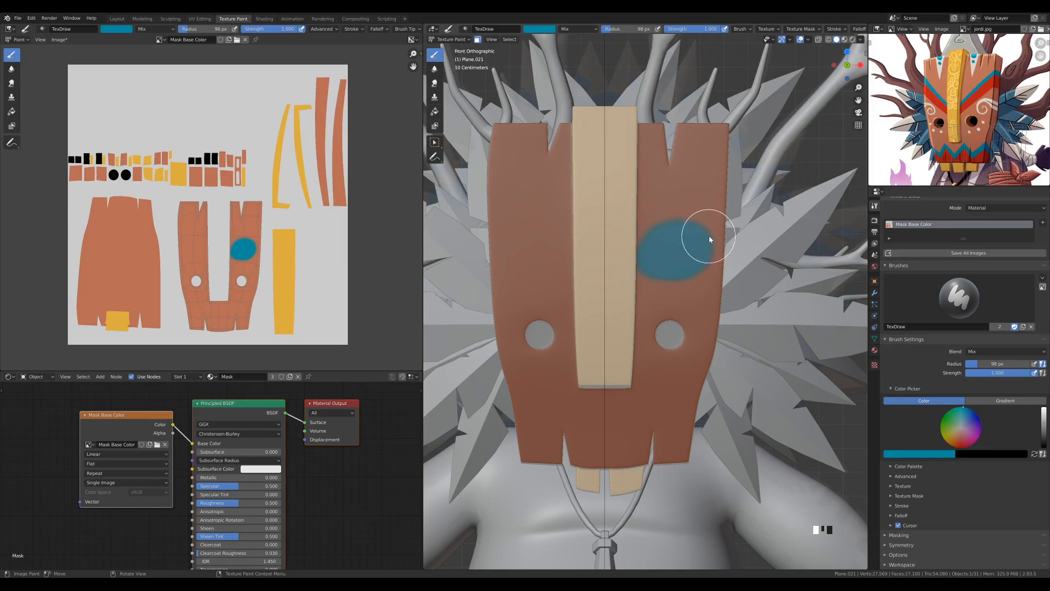
{"action": "key", "text": "ctrl+z"}
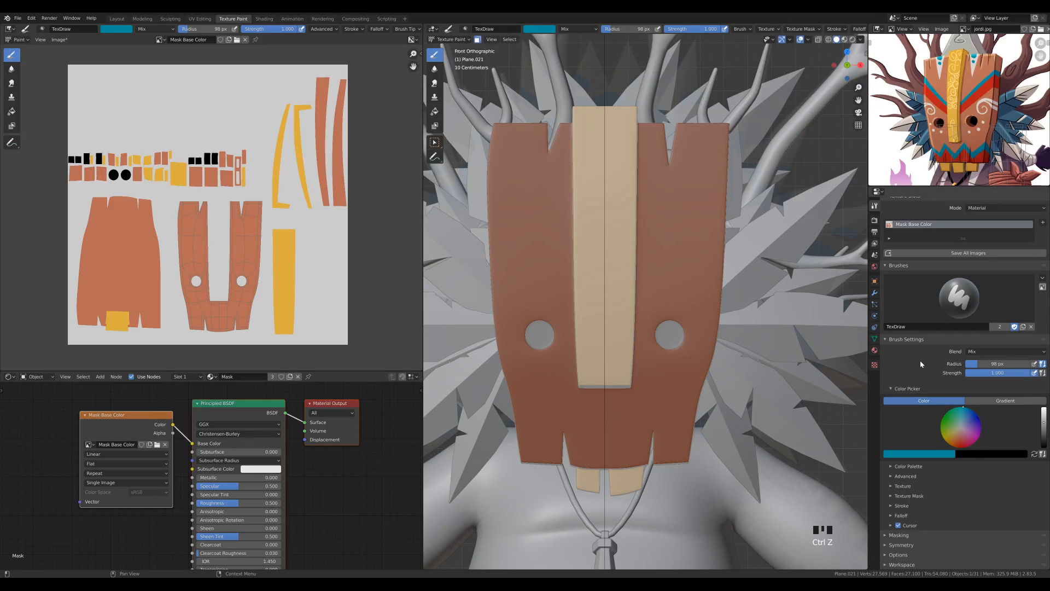
Set the Draw brush's falloff to the constant preset for hard edges
{"action": "left_click", "coordinate": [892, 515]}
{"action": "scroll", "coordinate": [981, 462], "scroll_direction": "down", "scroll_amount": 5}
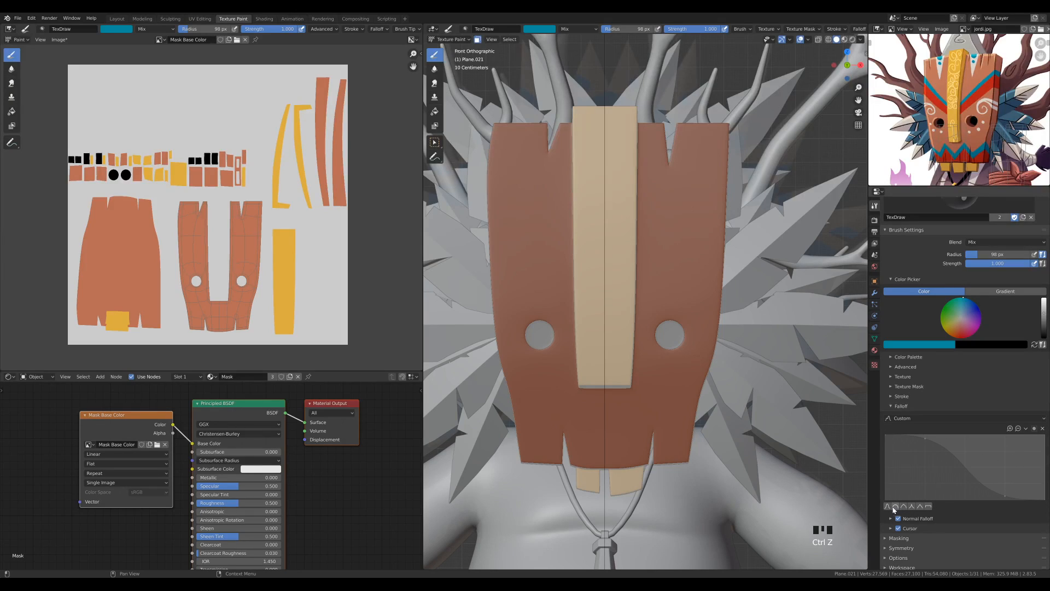
{"action": "left_click", "coordinate": [928, 506]}
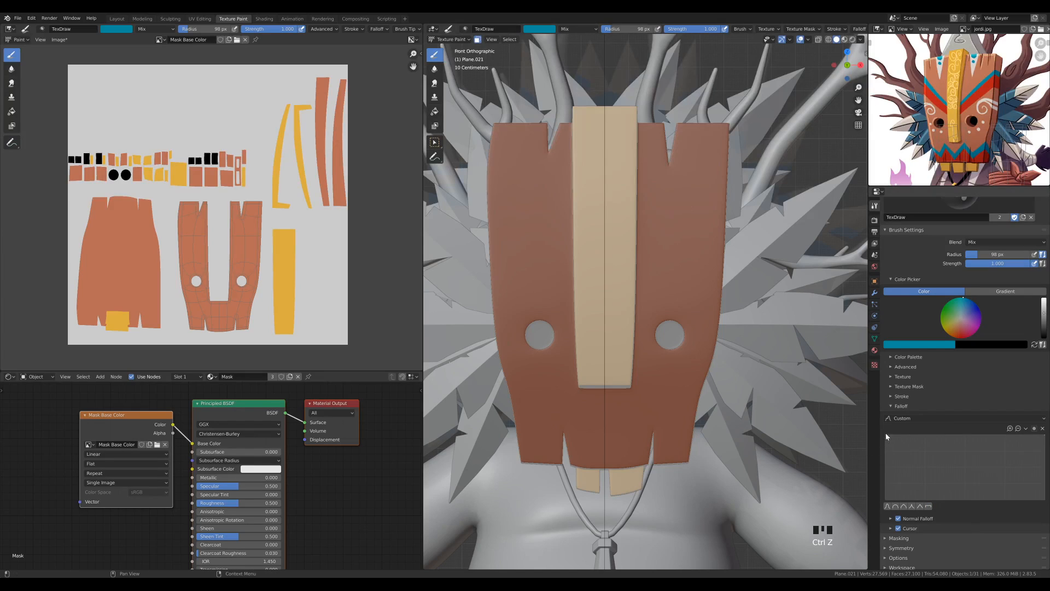
Test the hard-edged teal brush above the right eye hole, undo the strokes and collapse the falloff settings
{"action": "left_click", "coordinate": [682, 249]}
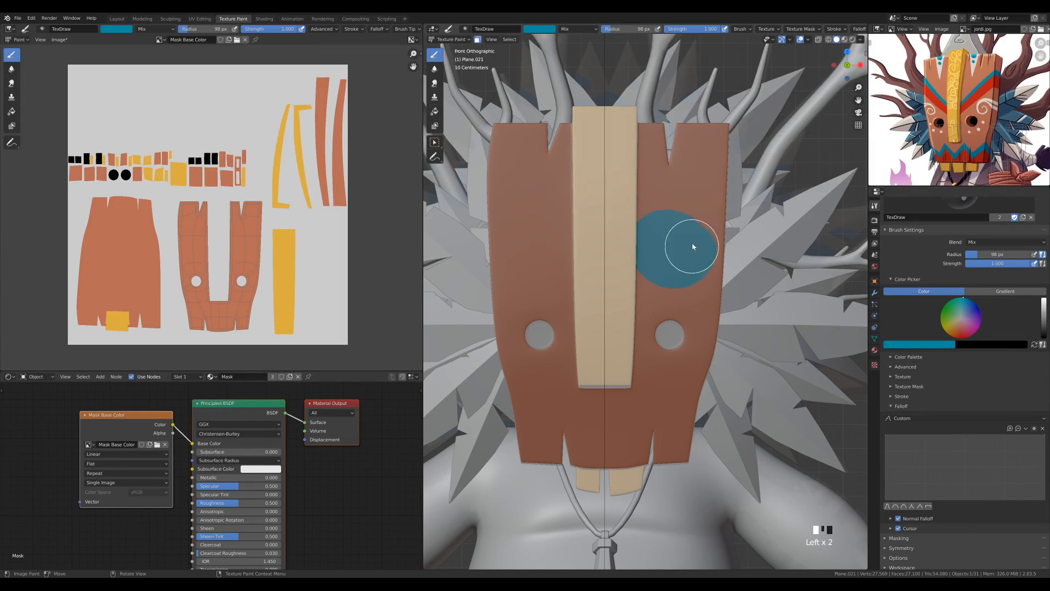
{"action": "left_click", "coordinate": [684, 225]}
{"action": "mouse_move", "coordinate": [684, 225]}
{"action": "left_mouse_down"}
{"action": "mouse_move", "coordinate": [692, 199]}
{"action": "mouse_move", "coordinate": [679, 250]}
{"action": "left_mouse_up"}
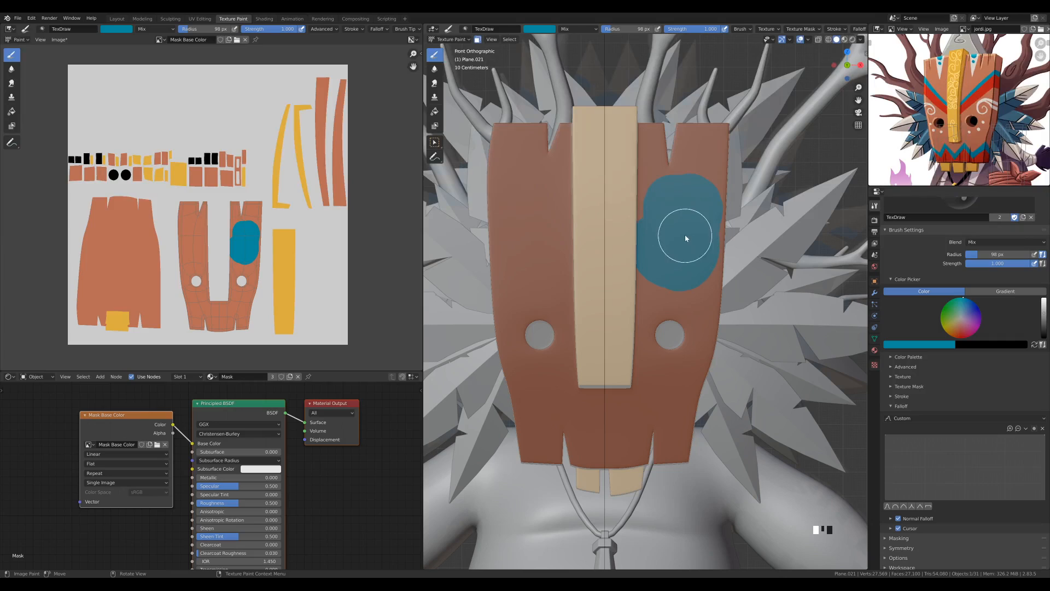
{"action": "key", "text": "ctrl+z"}
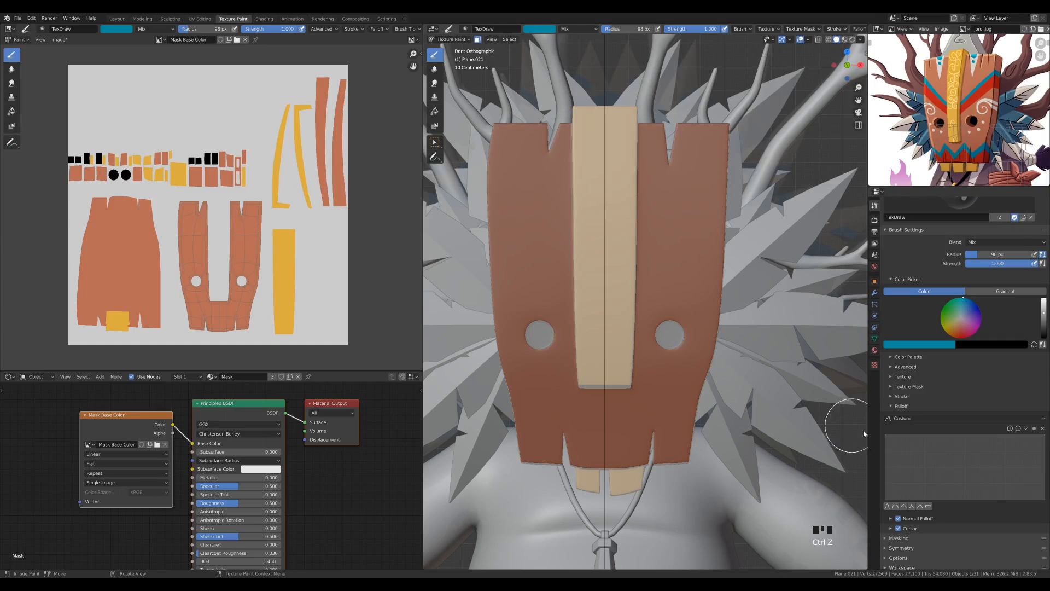
{"action": "left_click", "coordinate": [891, 406]}
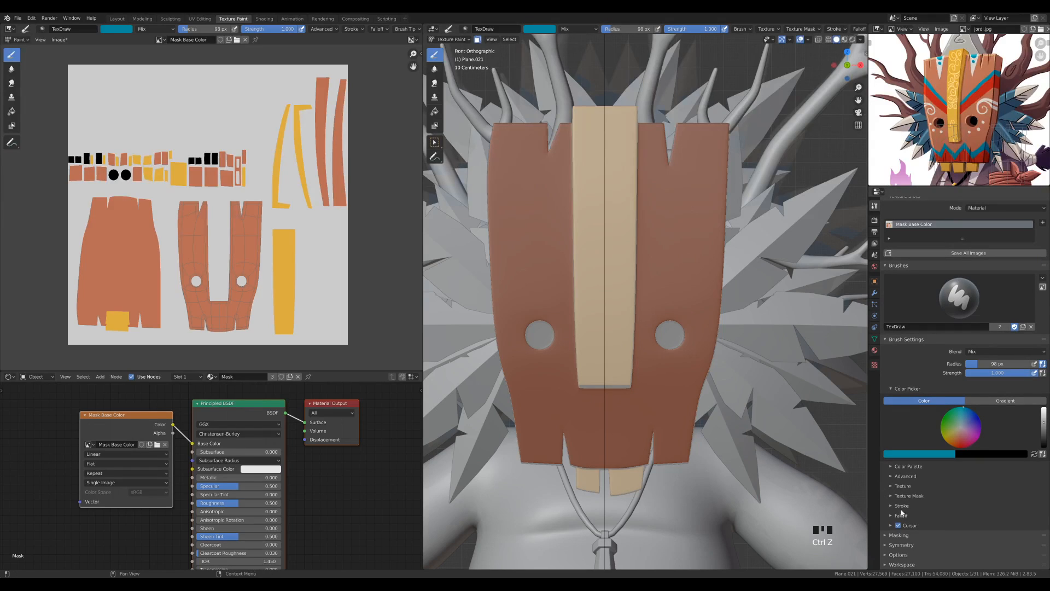
Reduce the brush radius to 34 px and try a freehand teal stripe above the right eye hole, undoing it
{"action": "right_click", "coordinate": [667, 243]}
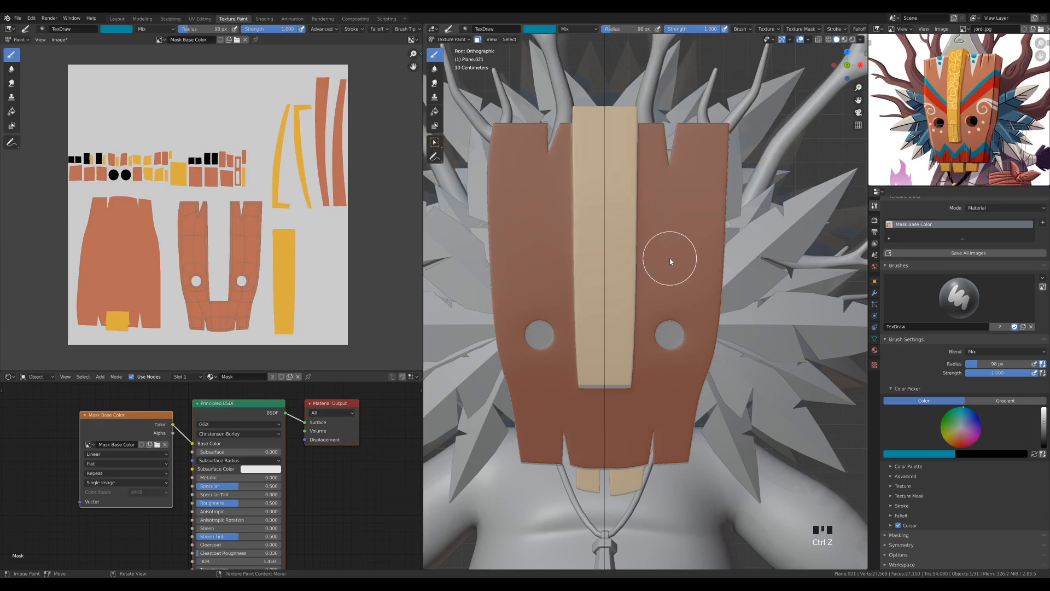
{"action": "key", "text": "f"}
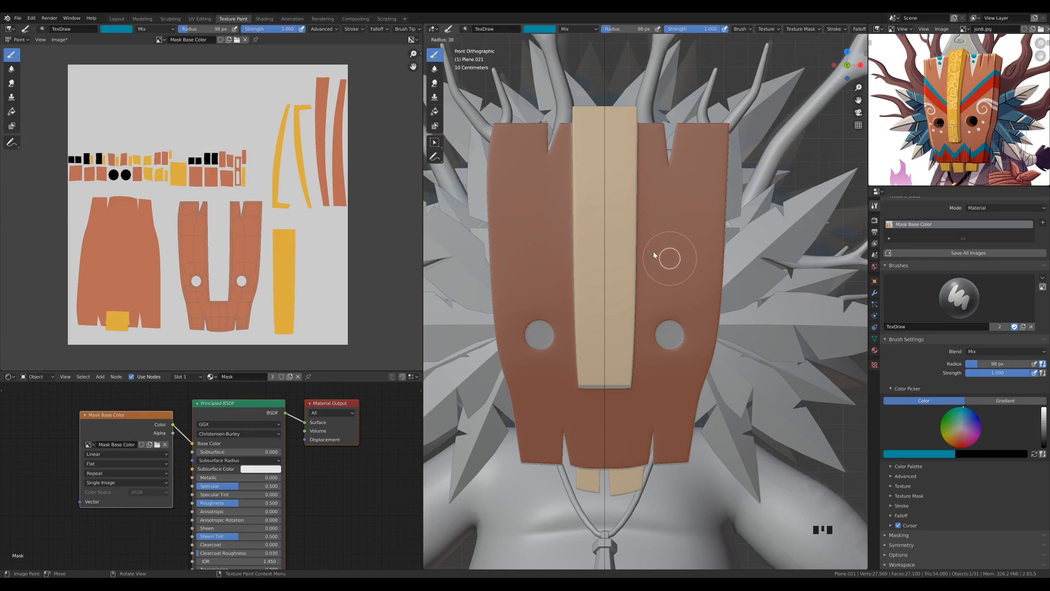
{"action": "left_click", "coordinate": [652, 253]}
{"action": "left_click_drag", "start_coordinate": [640, 251], "coordinate": [742, 219]}
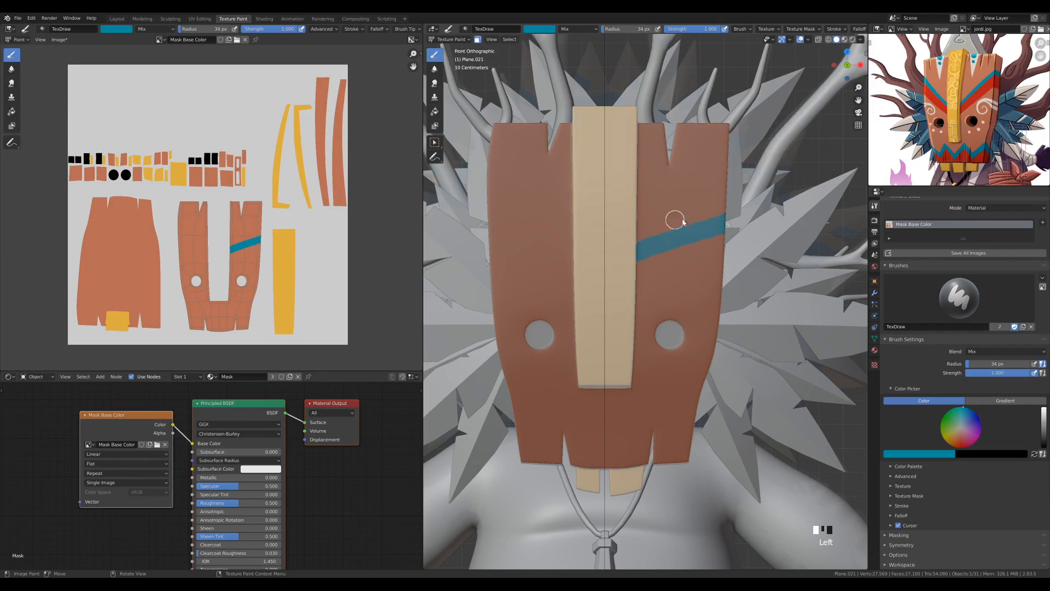
{"action": "key", "text": "ctrl+z"}
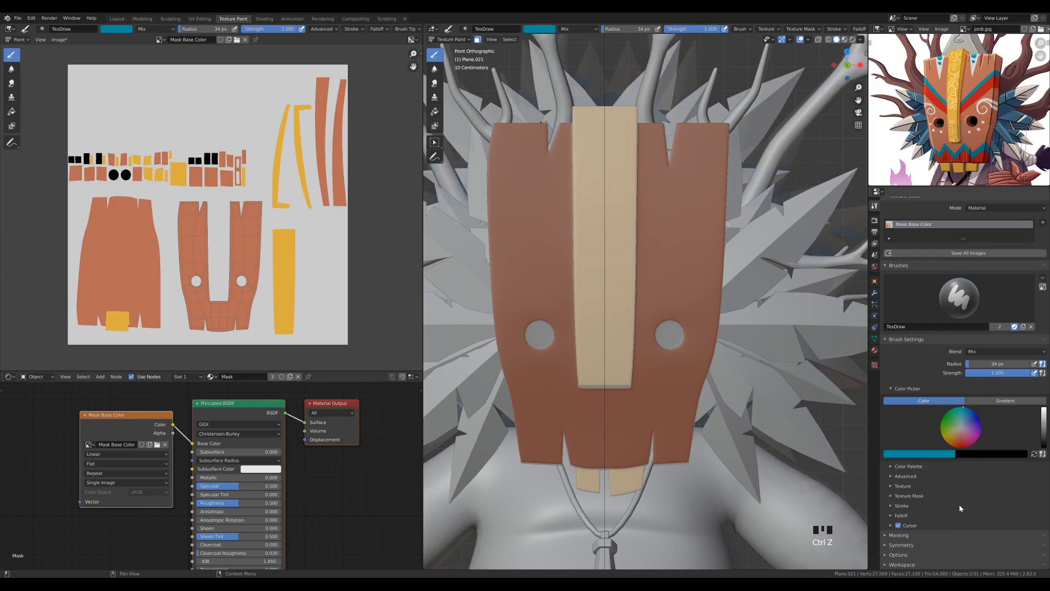
Set the Draw brush's stroke method to Line
{"action": "left_click", "coordinate": [892, 507]}
{"action": "scroll", "coordinate": [929, 492], "scroll_direction": "down", "scroll_amount": 2}
{"action": "left_click", "coordinate": [999, 474]}
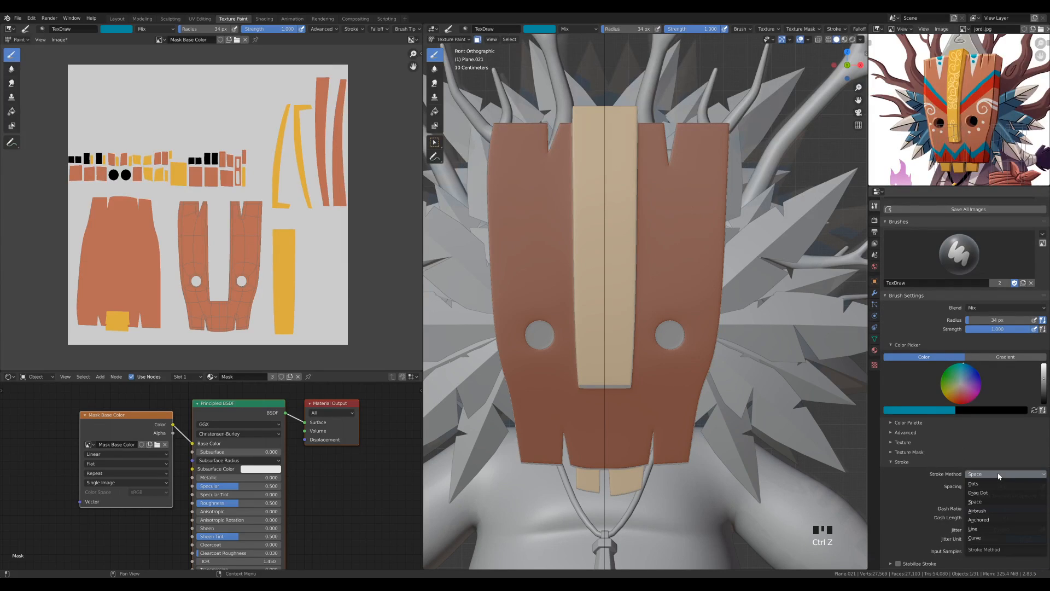
{"action": "left_click", "coordinate": [988, 529]}
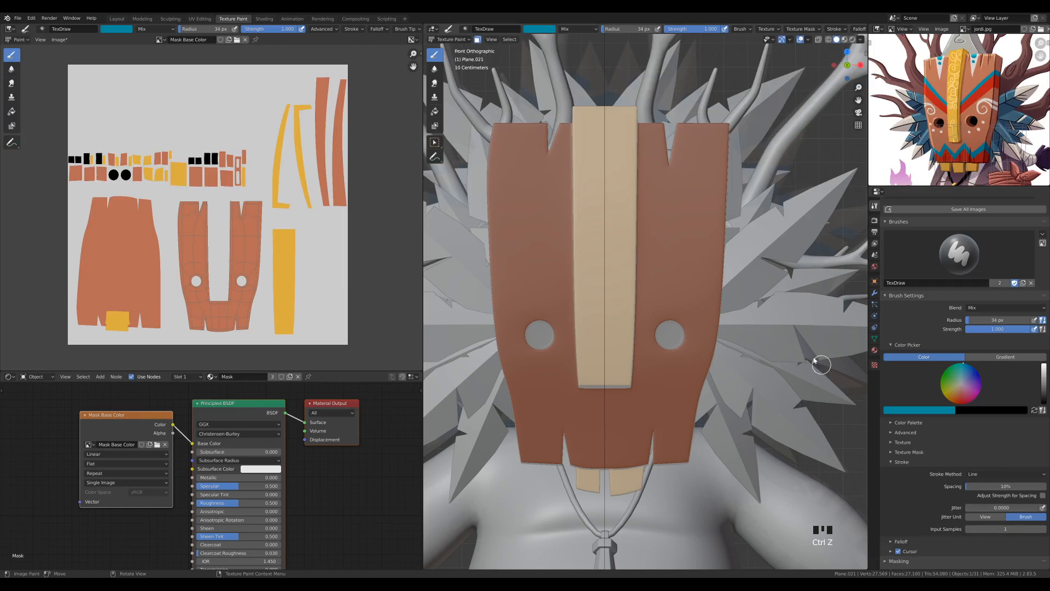
Try a straight diagonal teal line above the right eye hole and undo it
{"action": "left_click_drag", "start_coordinate": [621, 276], "coordinate": [792, 181]}
{"action": "key", "text": "ctrl+z"}
{"action": "left_click", "coordinate": [620, 272]}
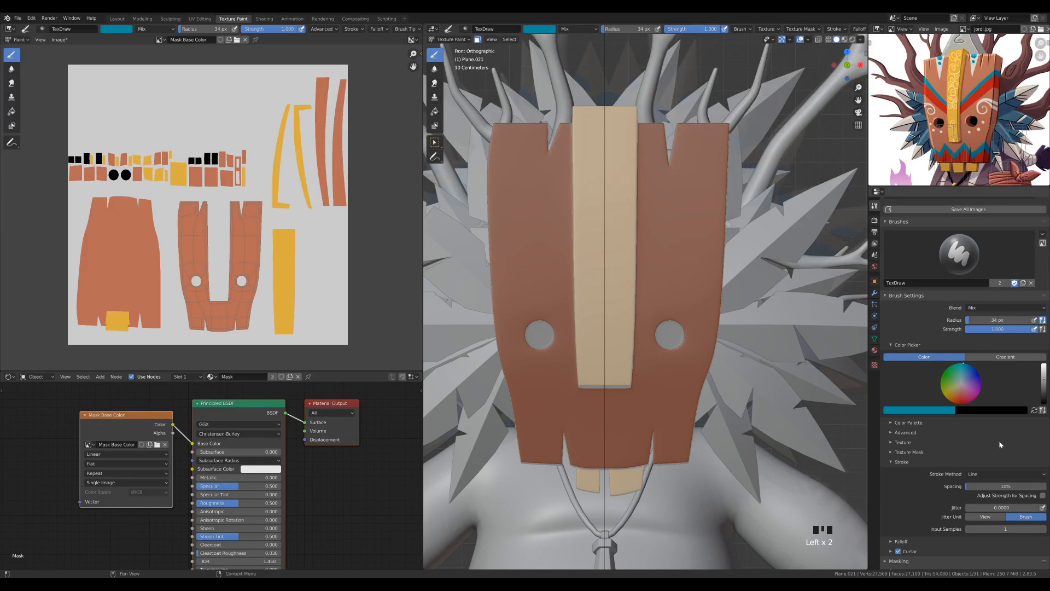
Enable X-axis mirroring in the painting symmetry settings
{"action": "scroll", "coordinate": [971, 430], "scroll_direction": "down", "scroll_amount": 1}
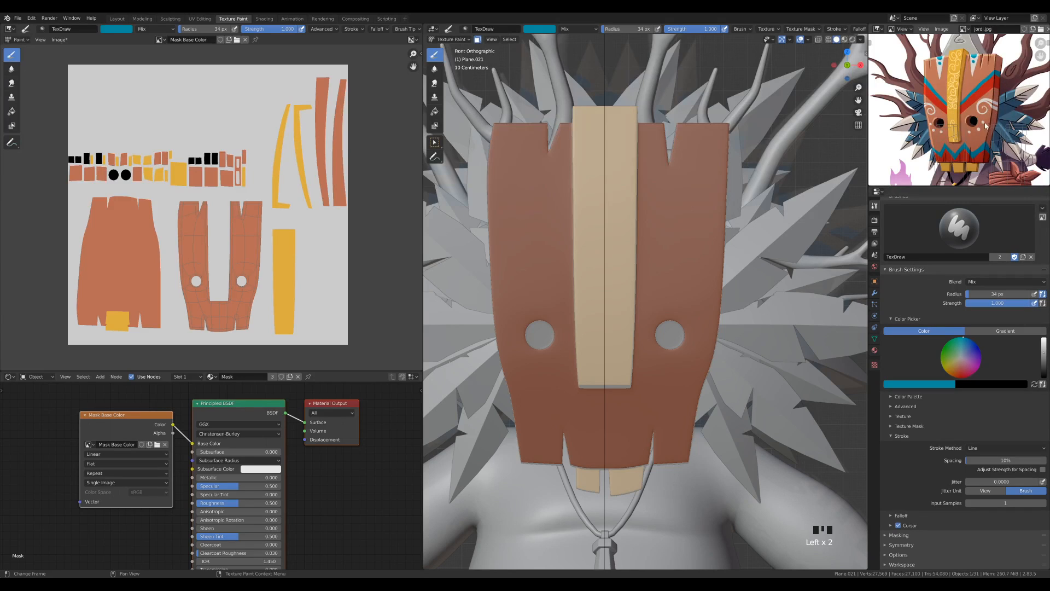
{"action": "left_click", "coordinate": [899, 549]}
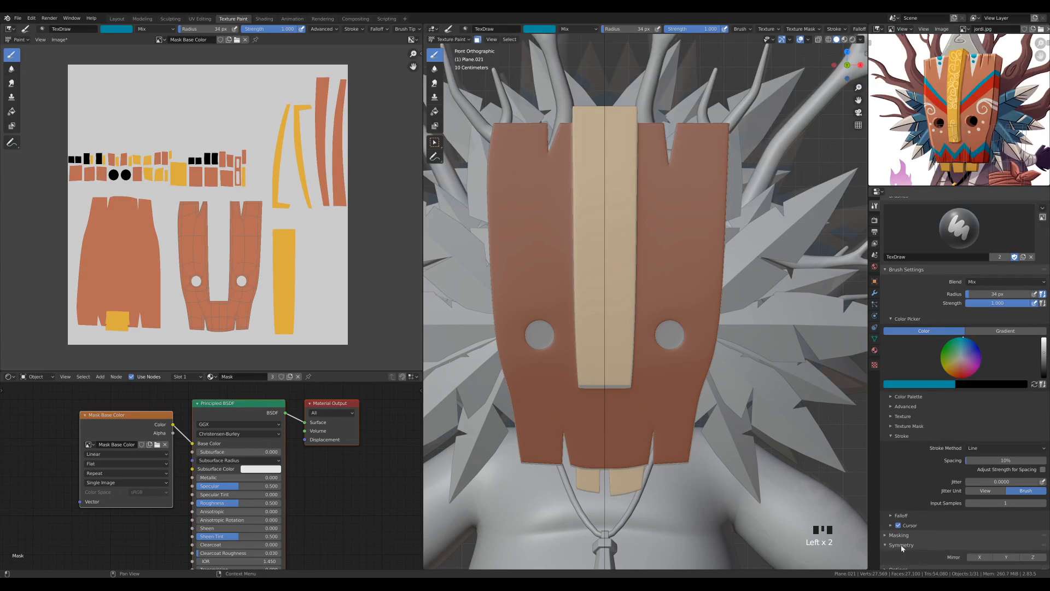
{"action": "scroll", "coordinate": [899, 549], "scroll_direction": "down", "scroll_amount": 1}
{"action": "left_click", "coordinate": [980, 543]}
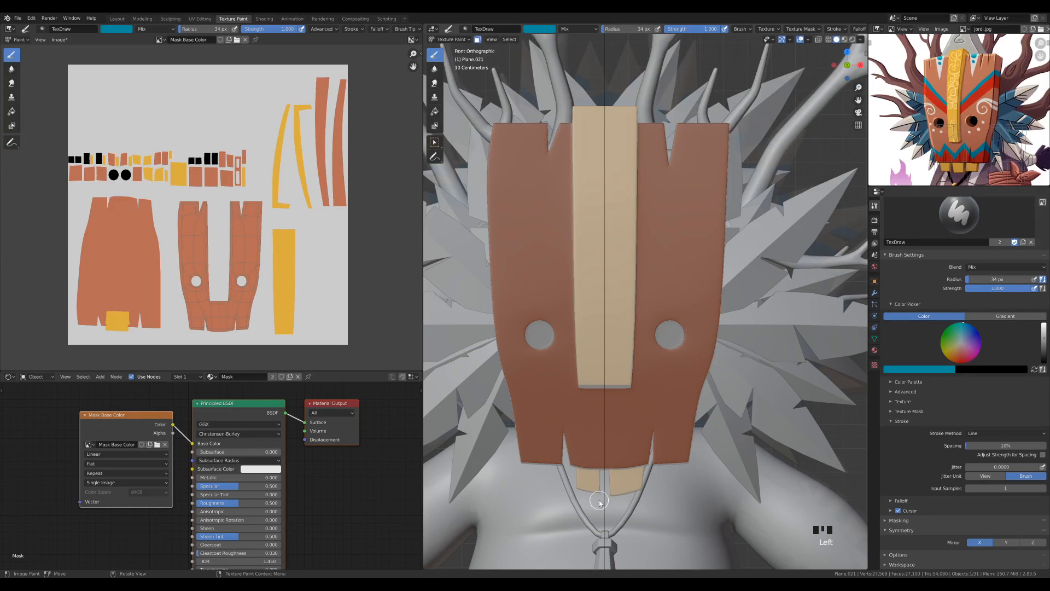
Toggle the mirror axis options in the tool settings, leaving only X mirroring enabled
{"action": "scroll", "coordinate": [588, 495], "scroll_direction": "down", "scroll_amount": 9}
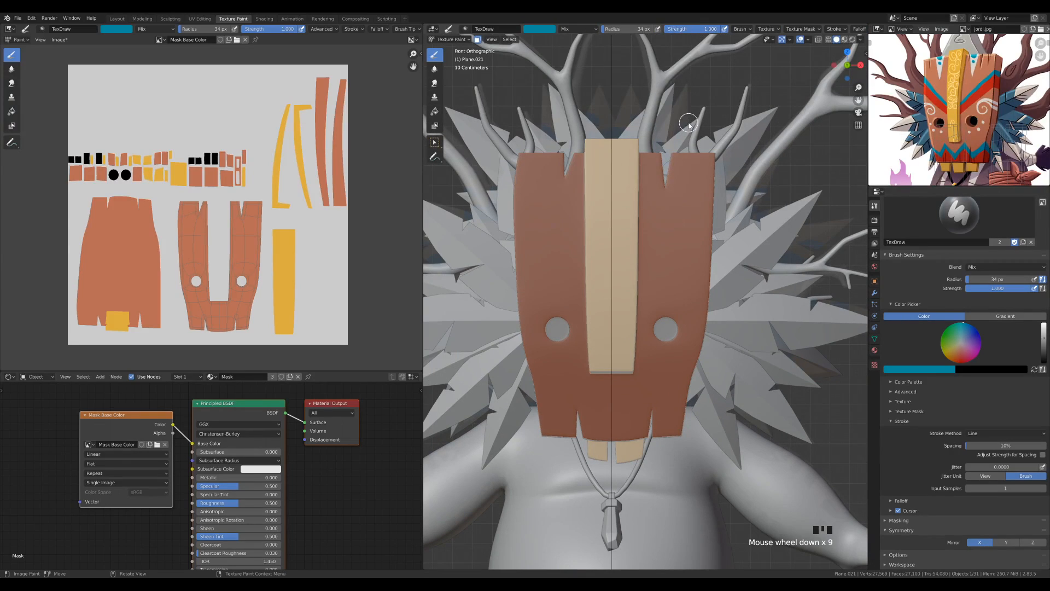
{"action": "scroll", "coordinate": [746, 30], "scroll_direction": "down", "scroll_amount": 8}
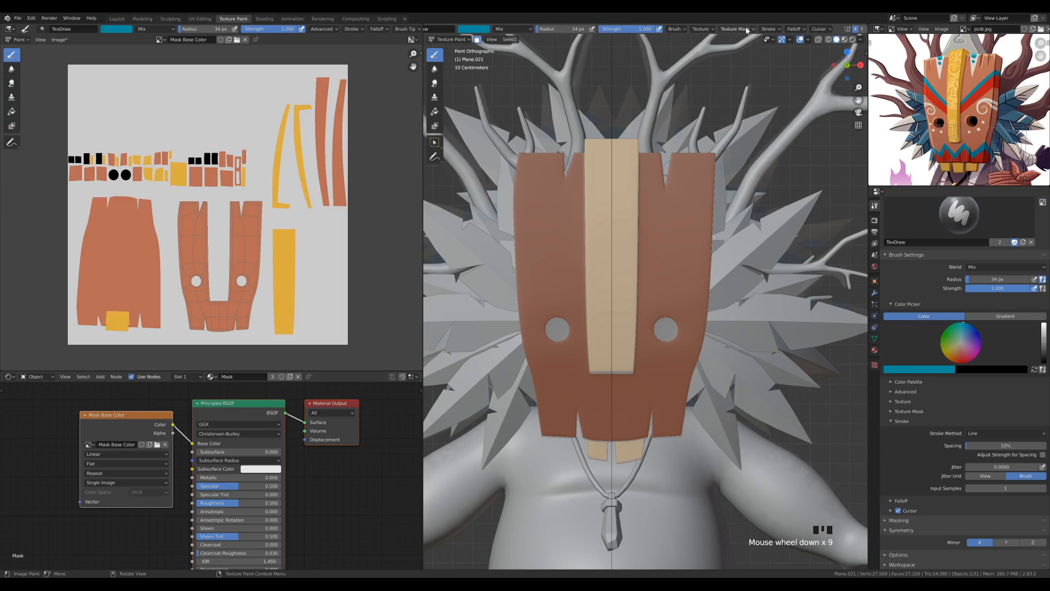
{"action": "left_click", "coordinate": [757, 29]}
{"action": "left_click", "coordinate": [749, 29]}
{"action": "left_click", "coordinate": [756, 29]}
{"action": "left_click", "coordinate": [749, 29]}
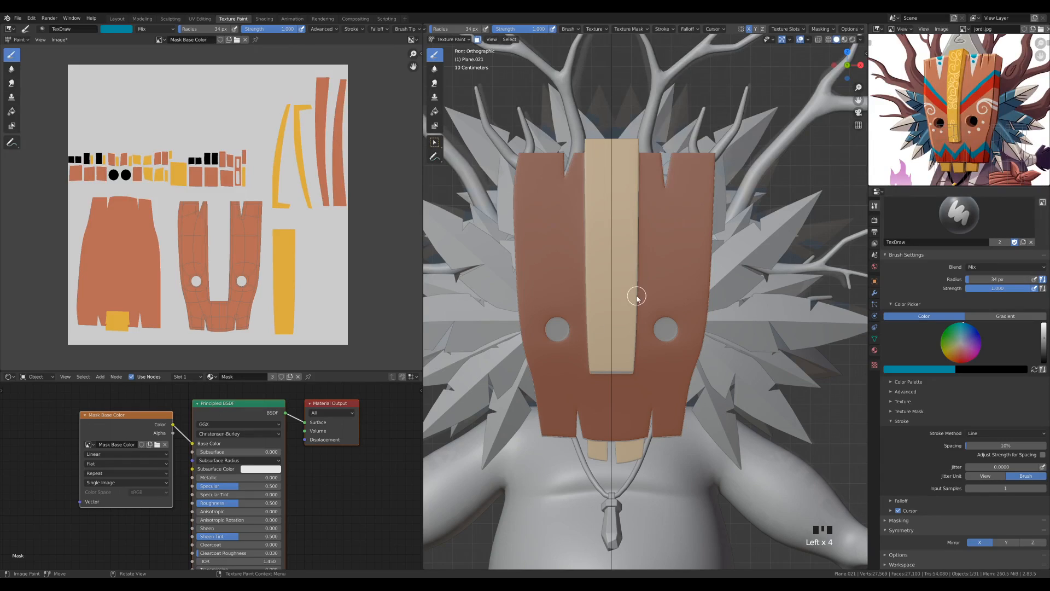
Paint a straight mirrored teal stripe rising diagonally from the central plank to the mask's outer edge above the eye holes
{"action": "mouse_move", "coordinate": [627, 275]}
{"action": "left_mouse_down"}
{"action": "mouse_move", "coordinate": [733, 205]}
{"action": "mouse_move", "coordinate": [741, 188]}
{"action": "left_mouse_up"}
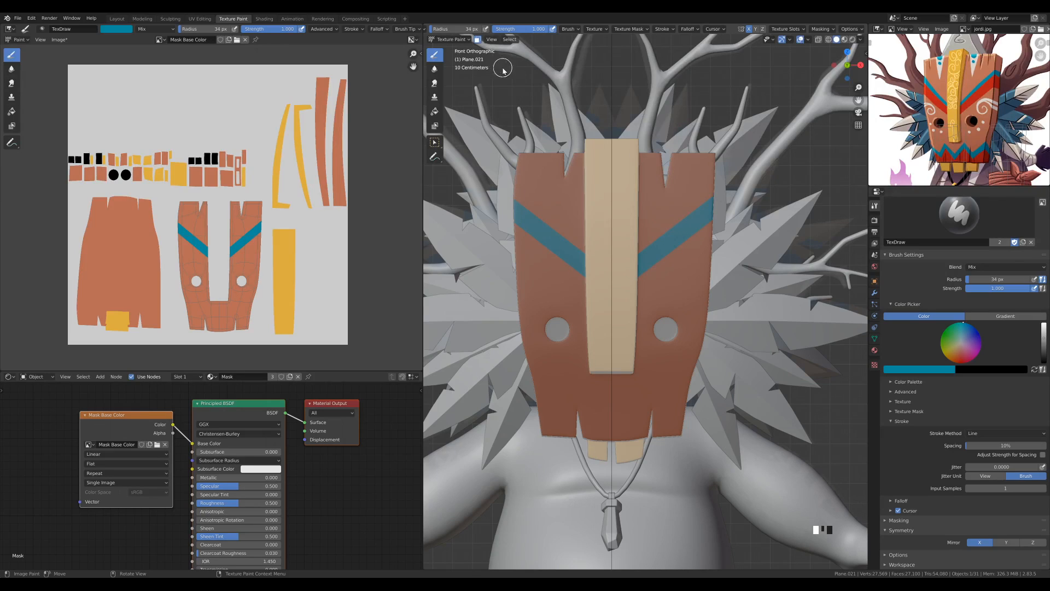
Sample the red from the reference and paint a mirrored red band that widens outward directly beneath the teal stripes
{"action": "scroll", "coordinate": [582, 27], "scroll_direction": "up", "scroll_amount": 5}
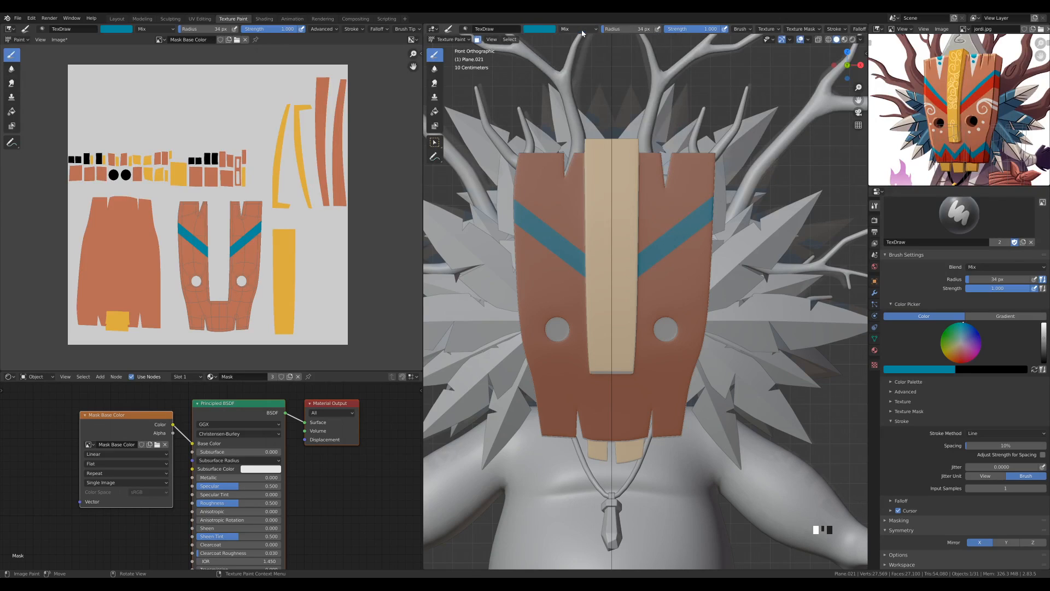
{"action": "left_click", "coordinate": [541, 31]}
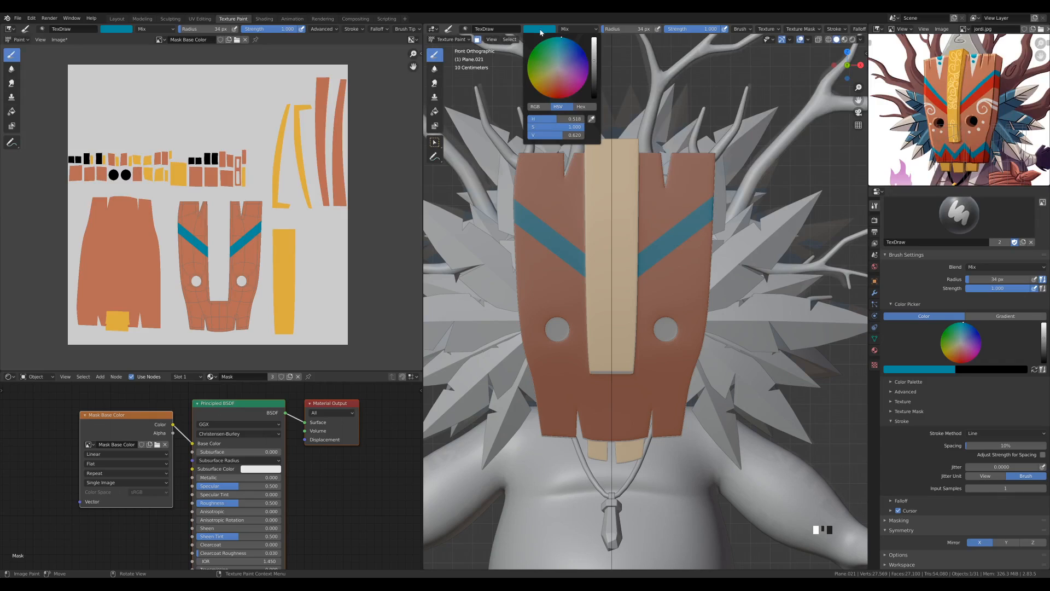
{"action": "left_click", "coordinate": [551, 29]}
{"action": "left_click", "coordinate": [591, 119]}
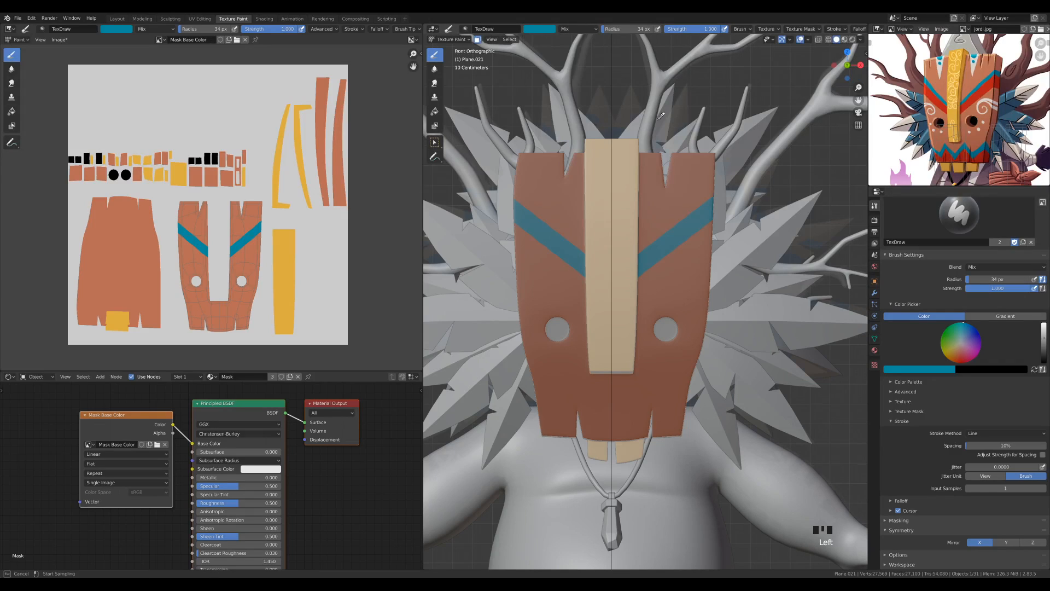
{"action": "left_click", "coordinate": [932, 100]}
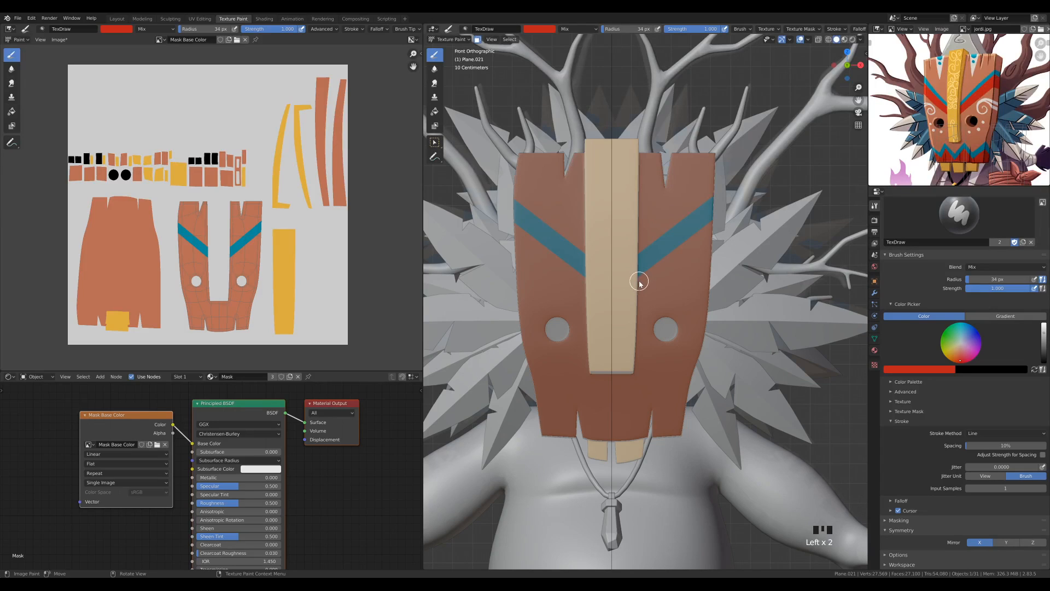
{"action": "mouse_move", "coordinate": [639, 281]}
{"action": "left_mouse_down"}
{"action": "mouse_move", "coordinate": [733, 208]}
{"action": "mouse_move", "coordinate": [752, 214]}
{"action": "left_mouse_up"}
{"action": "left_click_drag", "start_coordinate": [639, 280], "coordinate": [735, 215]}
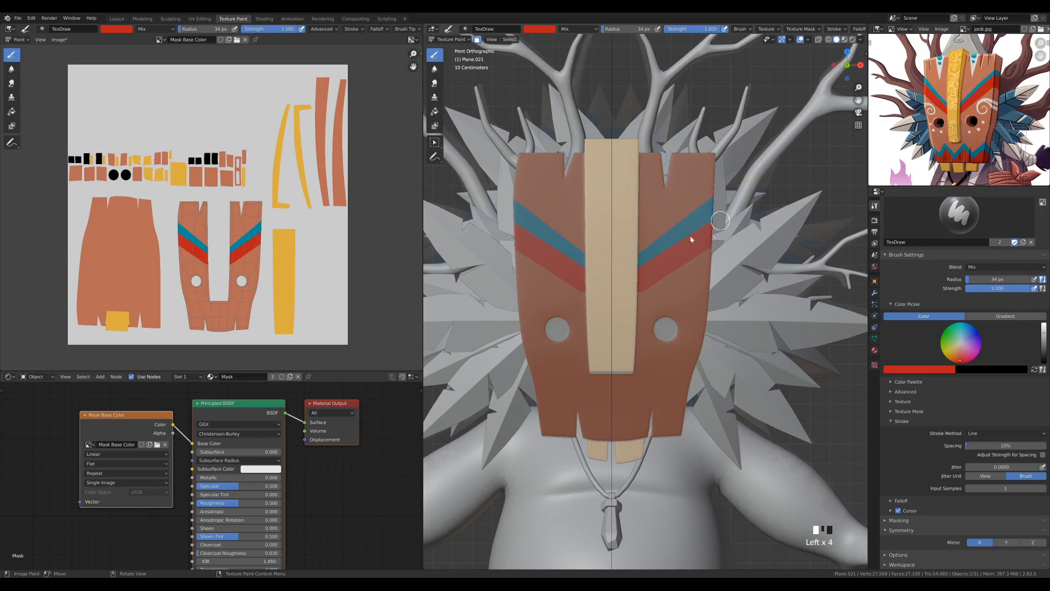
{"action": "left_click_drag", "start_coordinate": [630, 286], "coordinate": [742, 245]}
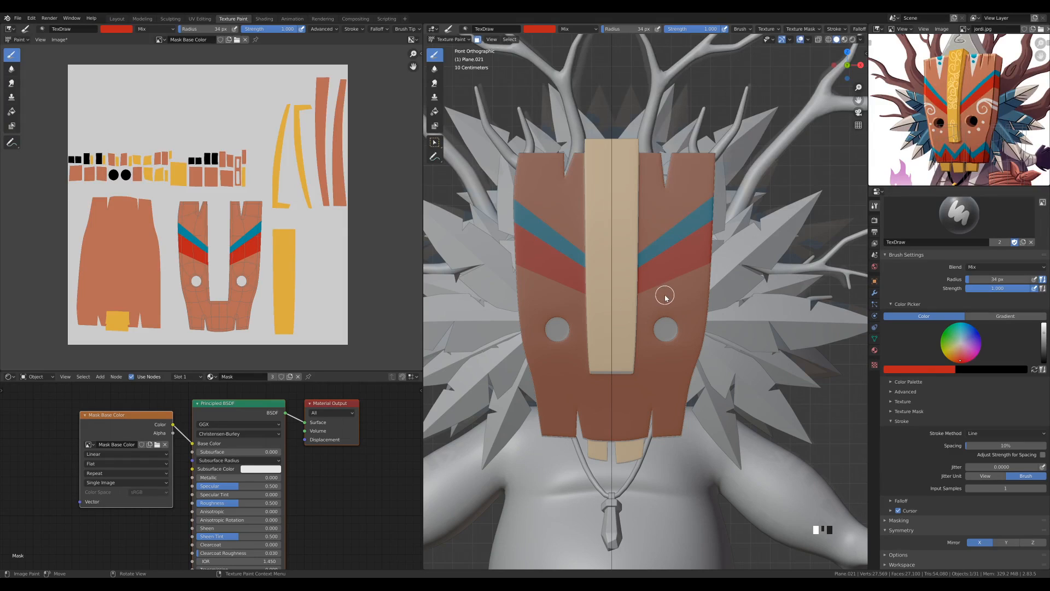
Sample the plank's orange-brown and trim the lower edge of the red bands with a straight mirrored line
{"action": "key", "text": "s"}
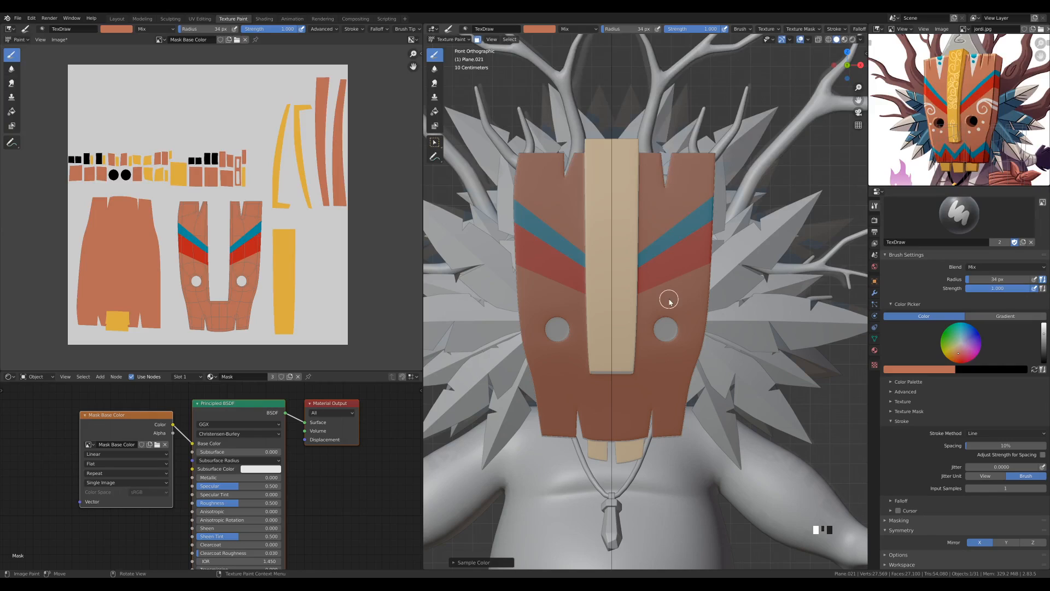
{"action": "left_click_drag", "start_coordinate": [637, 298], "coordinate": [763, 247]}
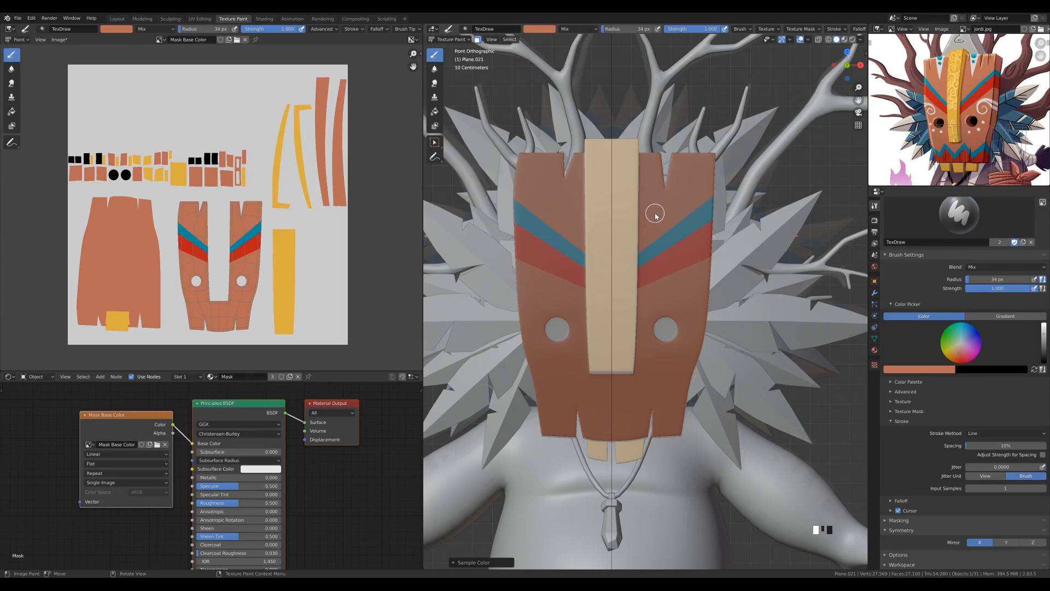
Resample the mask's orange-brown and straighten the lower edge of the red bands with another mirrored line
{"action": "key", "text": "s"}
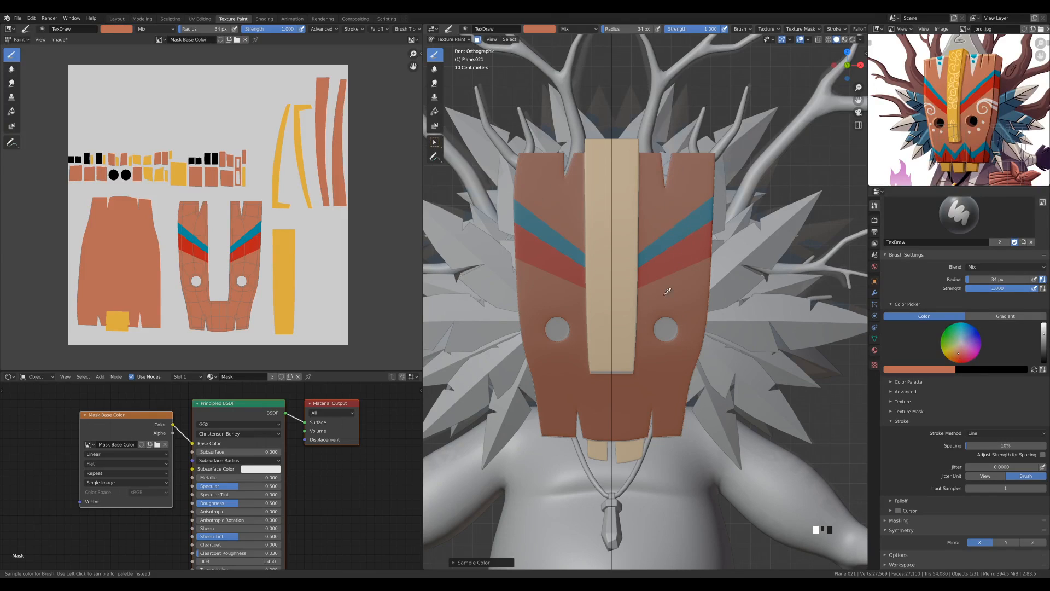
{"action": "left_click_drag", "start_coordinate": [735, 246], "coordinate": [664, 285]}
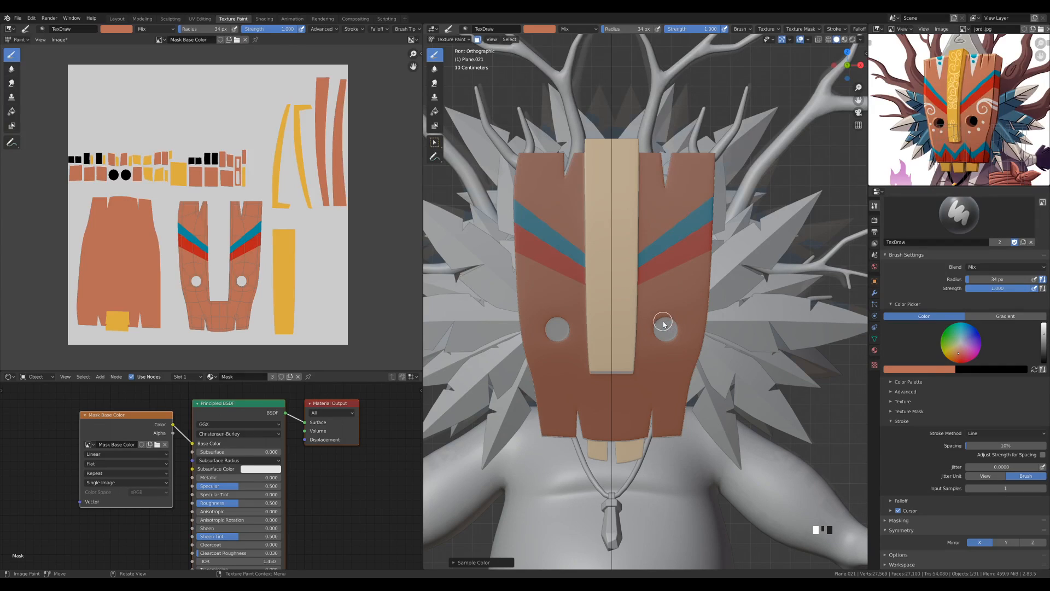
Change the brush colour to pure white by raising its value fully and removing its saturation
{"action": "scroll", "coordinate": [666, 290], "scroll_direction": "up", "scroll_amount": 1}
{"action": "middle_click_drag", "start_coordinate": [665, 290], "coordinate": [647, 268], "text": "shift"}
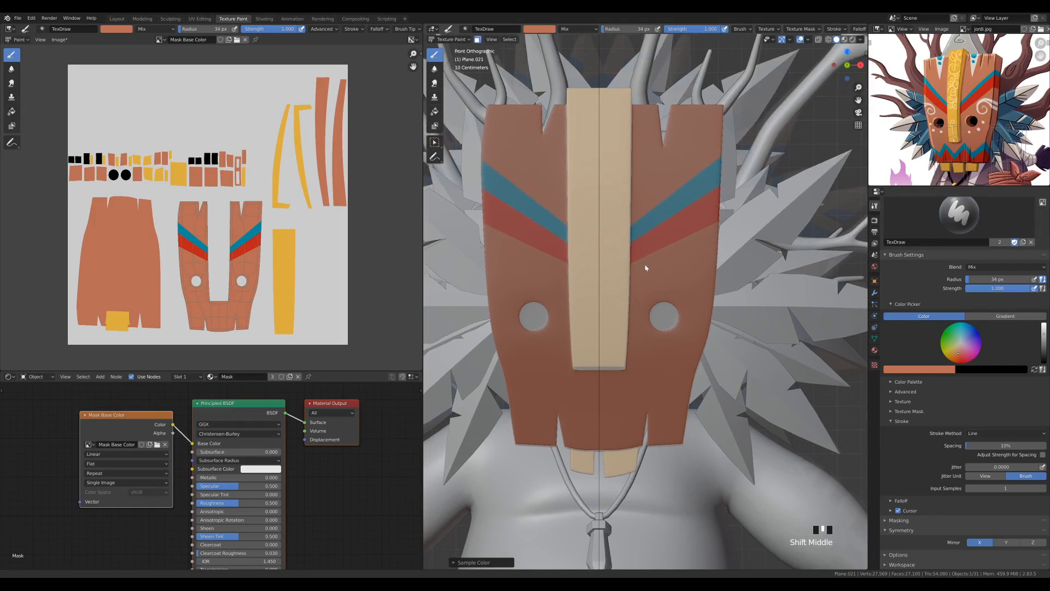
{"action": "scroll", "coordinate": [645, 267], "scroll_direction": "up", "scroll_amount": 1}
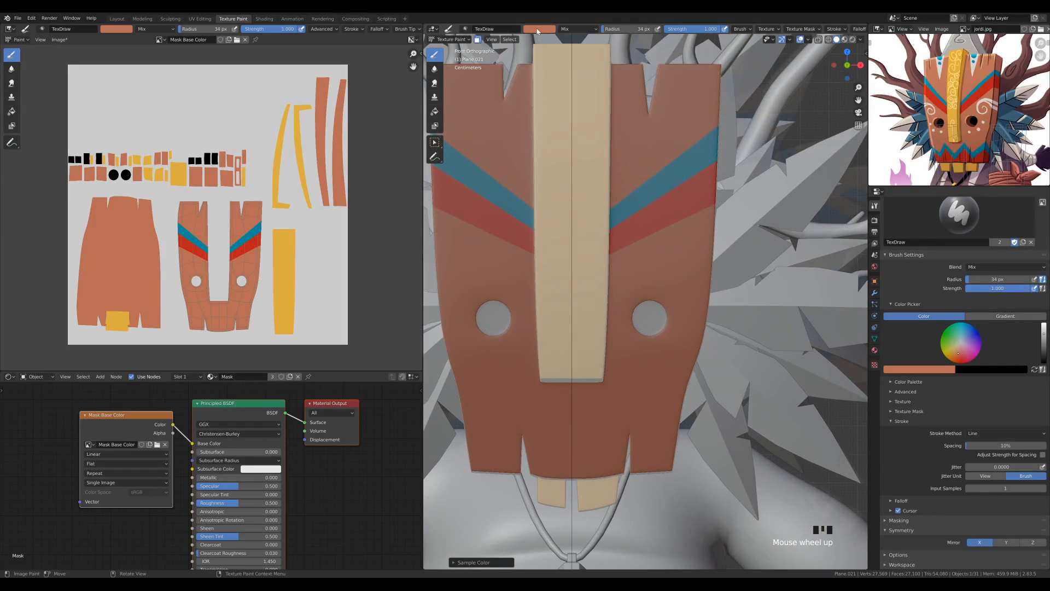
{"action": "left_click", "coordinate": [537, 30]}
{"action": "left_click_drag", "start_coordinate": [596, 55], "coordinate": [595, 39]}
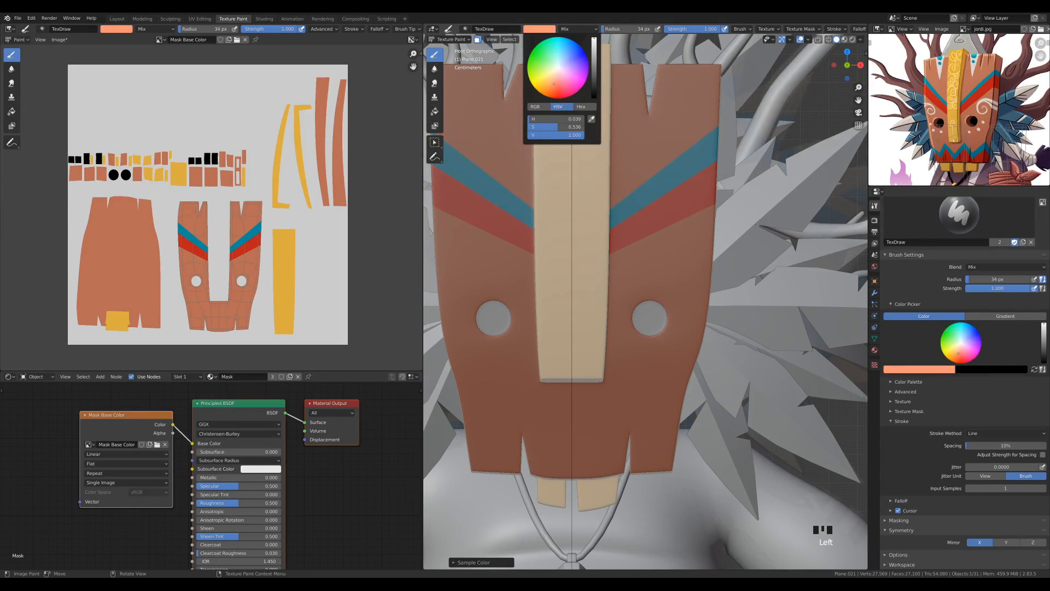
{"action": "left_click_drag", "start_coordinate": [567, 119], "coordinate": [535, 126]}
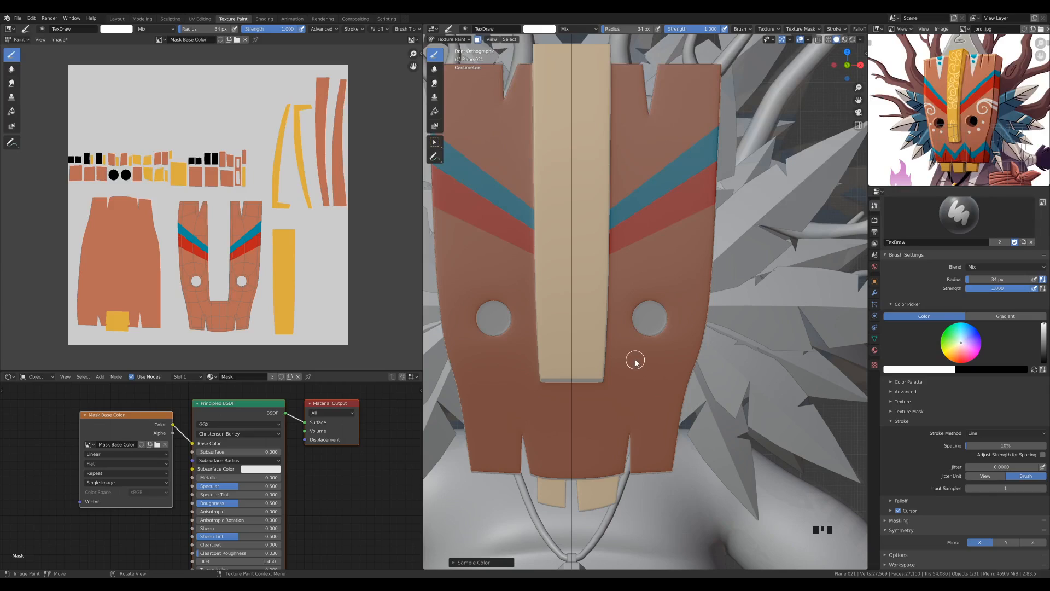
Set the brush radius to 27 px and paint three mirrored white dots around the outer and lower sides of each eye hole
{"action": "key", "text": "f"}
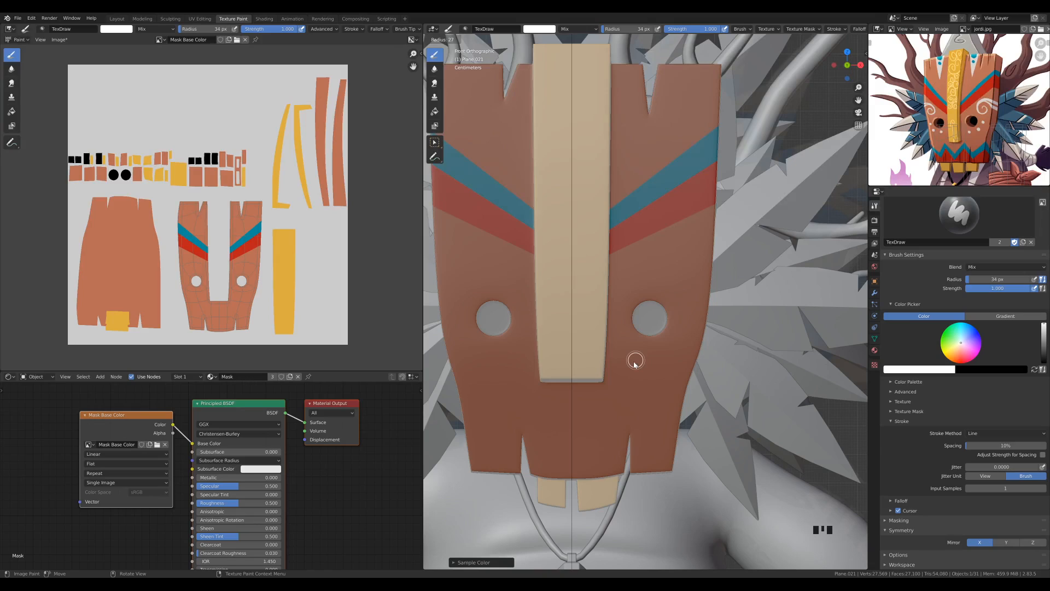
{"action": "left_click", "coordinate": [634, 363]}
{"action": "left_click", "coordinate": [636, 356]}
{"action": "left_click", "coordinate": [667, 351]}
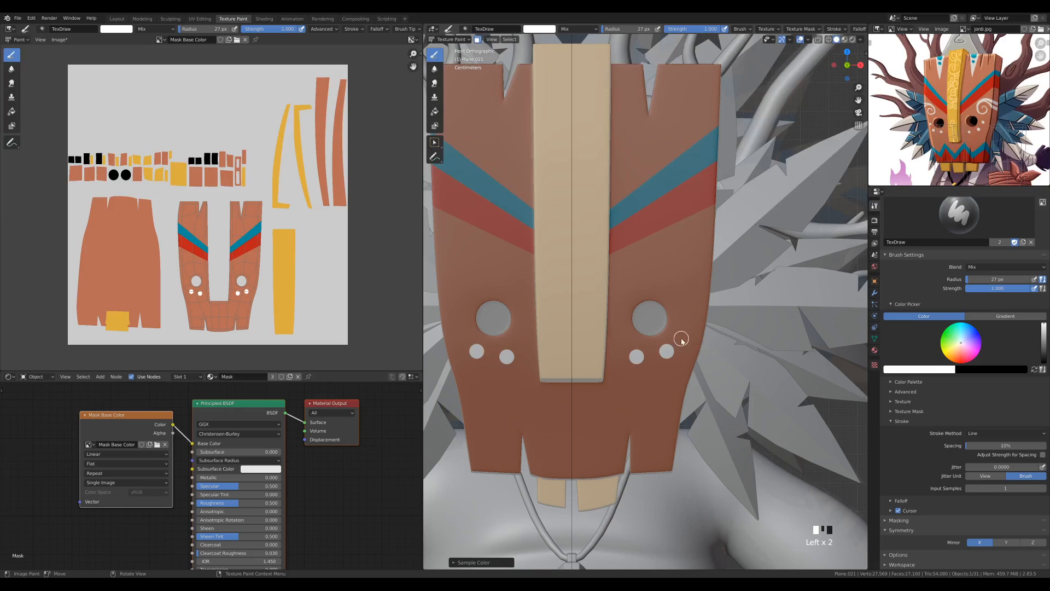
{"action": "left_click", "coordinate": [686, 321]}
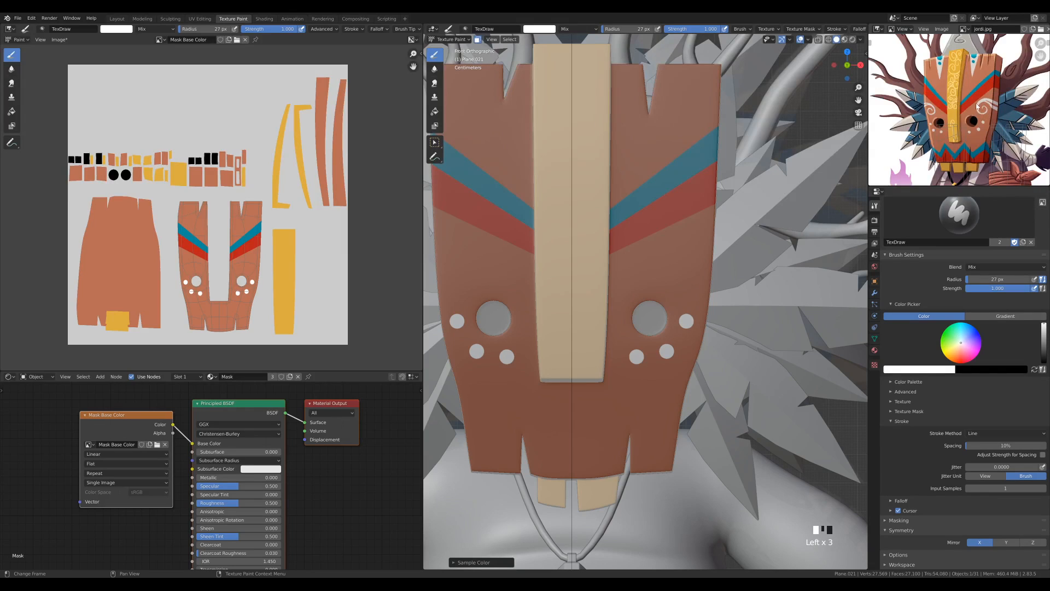
Reduce the brush radius to 20 px and switch the stroke method from Line to Space for freehand strokes
{"action": "scroll", "coordinate": [715, 263], "scroll_direction": "up", "scroll_amount": 2}
{"action": "middle_click_drag", "start_coordinate": [716, 262], "coordinate": [688, 261], "text": "shift"}
{"action": "scroll", "coordinate": [694, 270], "scroll_direction": "up", "scroll_amount": 1}
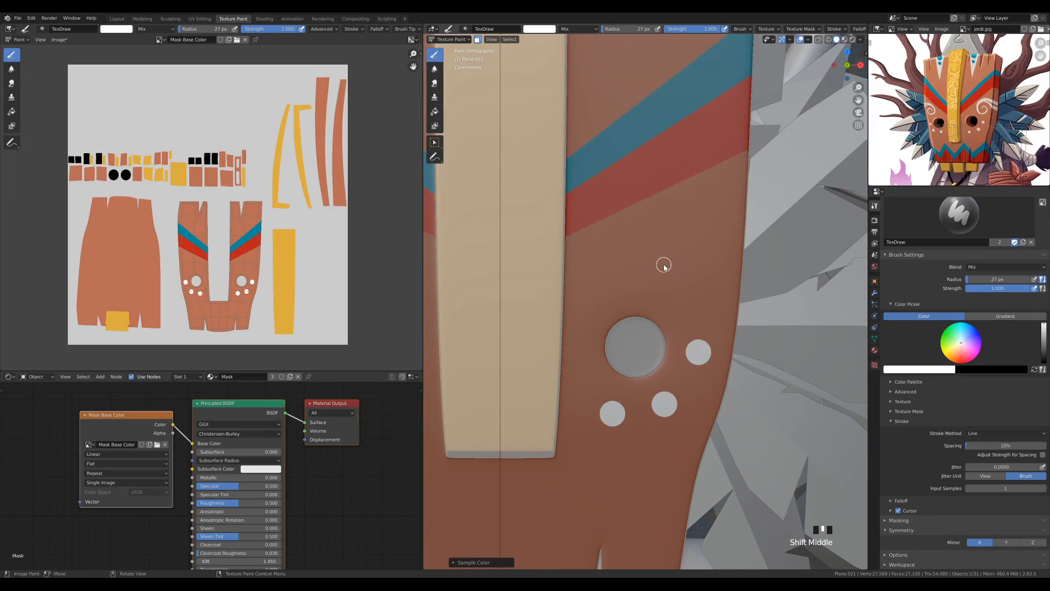
{"action": "scroll", "coordinate": [672, 263], "scroll_direction": "up", "scroll_amount": 1}
{"action": "key", "text": "f"}
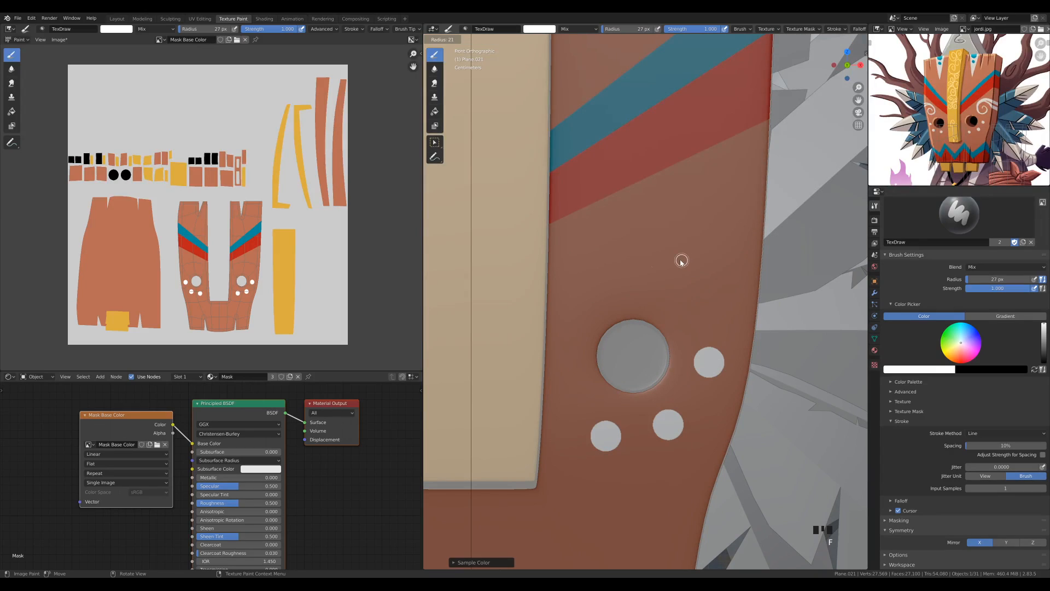
{"action": "left_click", "coordinate": [681, 261]}
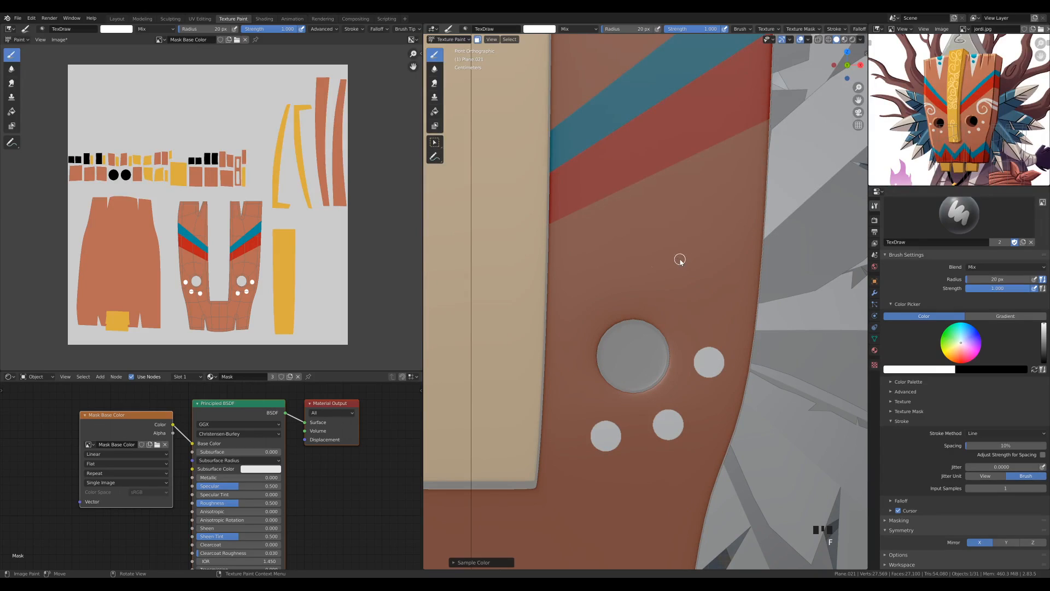
{"action": "left_click", "coordinate": [993, 433]}
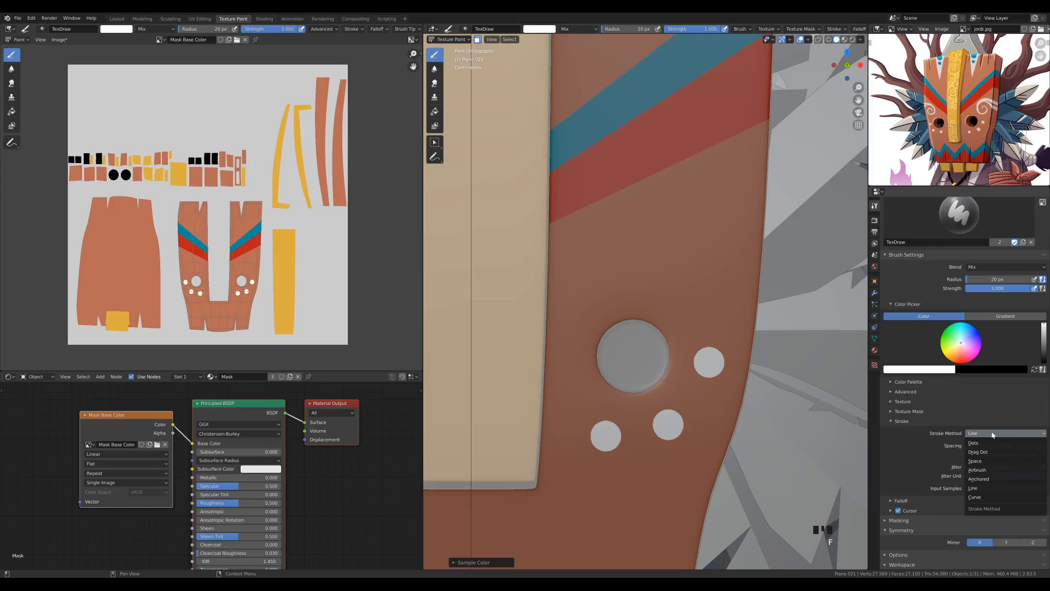
{"action": "left_click", "coordinate": [980, 460]}
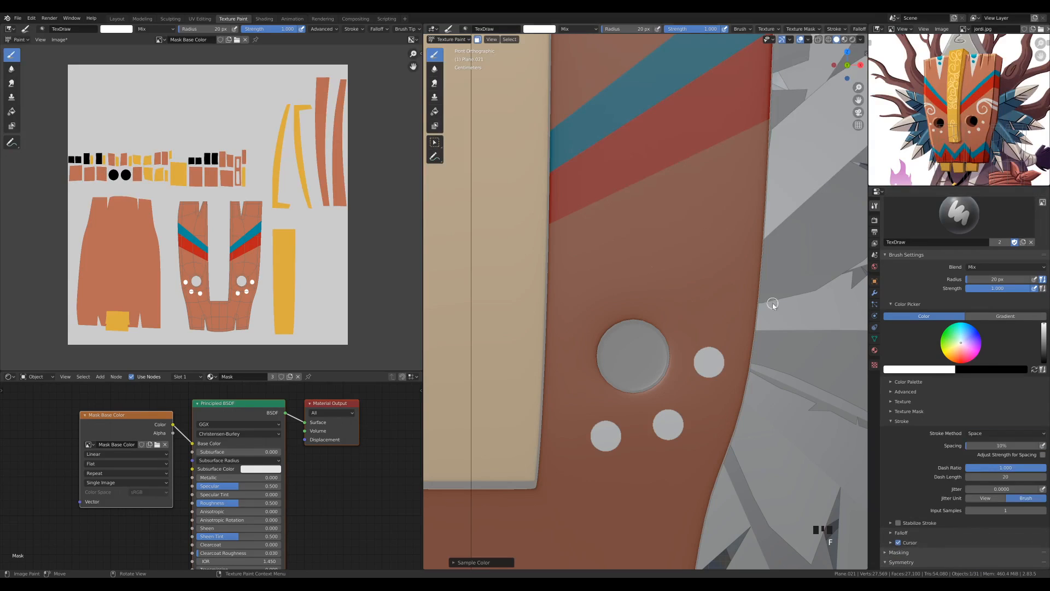
Paint a mirrored white spiral above each eye hole, with a thickened curve and a forked tail reaching the mask's outer edge
{"action": "left_click", "coordinate": [688, 259]}
{"action": "left_click", "coordinate": [689, 261]}
{"action": "mouse_move", "coordinate": [697, 260]}
{"action": "left_mouse_down"}
{"action": "mouse_move", "coordinate": [720, 275]}
{"action": "mouse_move", "coordinate": [715, 299]}
{"action": "mouse_move", "coordinate": [691, 310]}
{"action": "mouse_move", "coordinate": [665, 302]}
{"action": "mouse_move", "coordinate": [642, 267]}
{"action": "mouse_move", "coordinate": [653, 225]}
{"action": "mouse_move", "coordinate": [685, 213]}
{"action": "mouse_move", "coordinate": [777, 225]}
{"action": "left_mouse_up"}
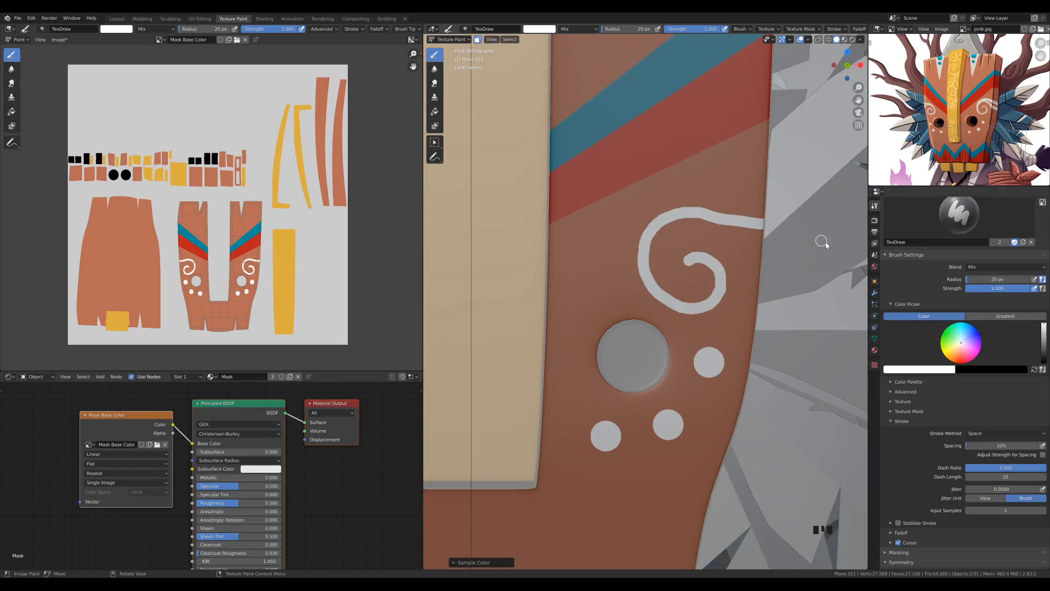
{"action": "left_click_drag", "start_coordinate": [685, 214], "coordinate": [773, 248]}
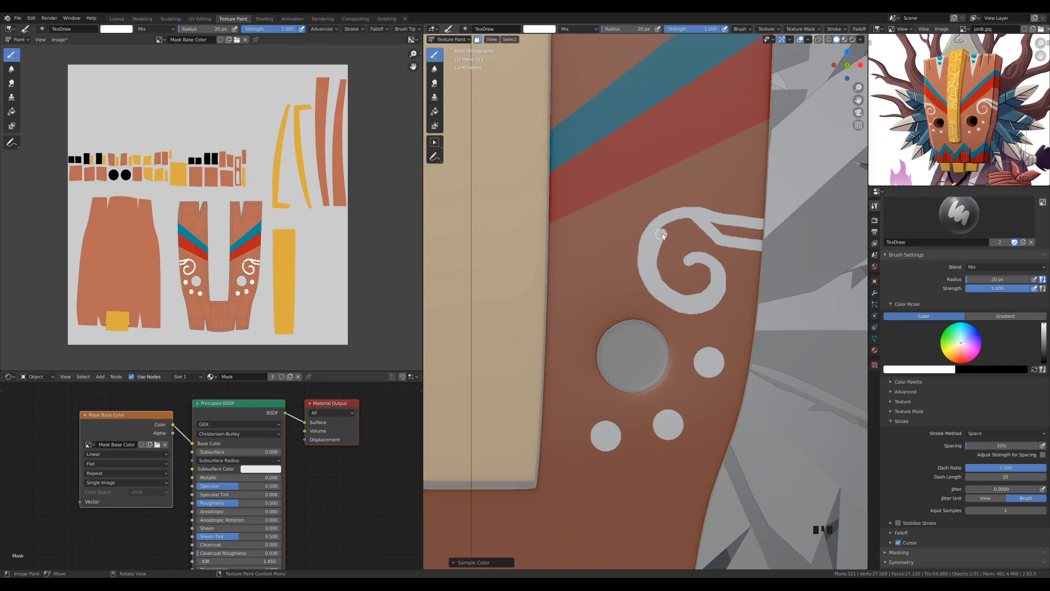
{"action": "mouse_move", "coordinate": [715, 224]}
{"action": "left_mouse_down"}
{"action": "mouse_move", "coordinate": [760, 234]}
{"action": "mouse_move", "coordinate": [736, 248]}
{"action": "mouse_move", "coordinate": [764, 254]}
{"action": "left_mouse_up"}
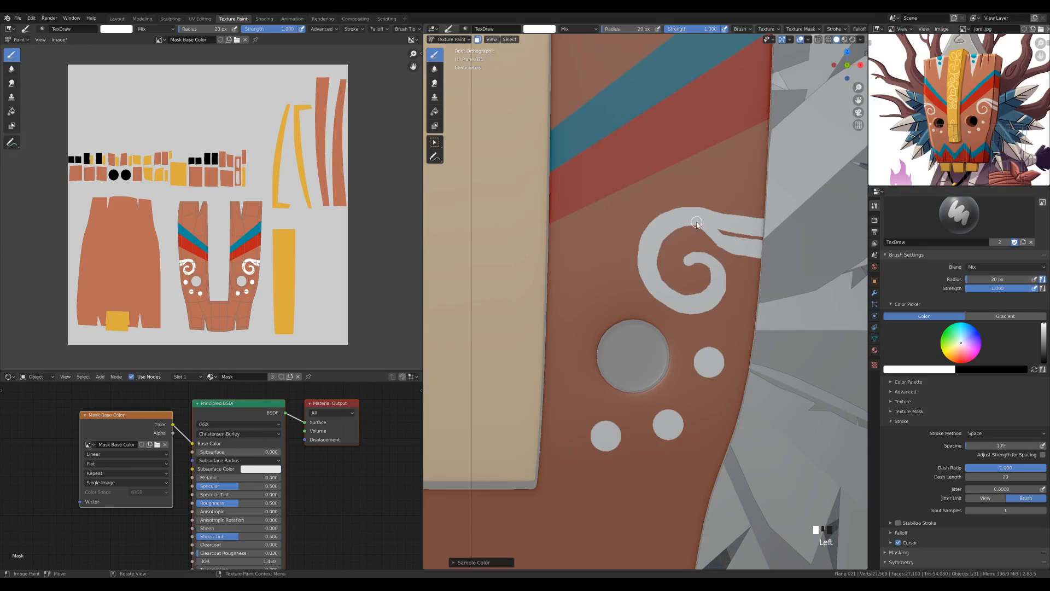
Turn off X mirroring for painting and collapse the Symmetry settings
{"action": "scroll", "coordinate": [607, 175], "scroll_direction": "down", "scroll_amount": 5}
{"action": "middle_click_drag", "start_coordinate": [692, 323], "coordinate": [748, 302]}
{"action": "scroll", "coordinate": [729, 307], "scroll_direction": "down", "scroll_amount": 8}
{"action": "middle_click_drag", "start_coordinate": [748, 302], "coordinate": [691, 283], "text": "shift"}
{"action": "scroll", "coordinate": [690, 283], "scroll_direction": "up", "scroll_amount": 1}
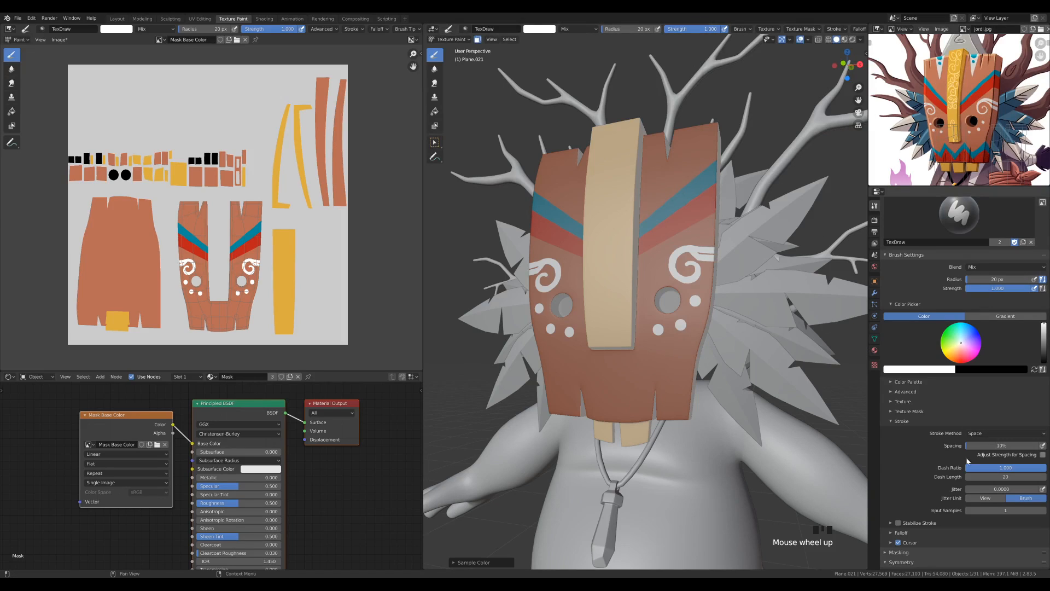
{"action": "scroll", "coordinate": [935, 442], "scroll_direction": "down", "scroll_amount": 2}
{"action": "left_click", "coordinate": [988, 544]}
{"action": "left_click", "coordinate": [893, 530]}
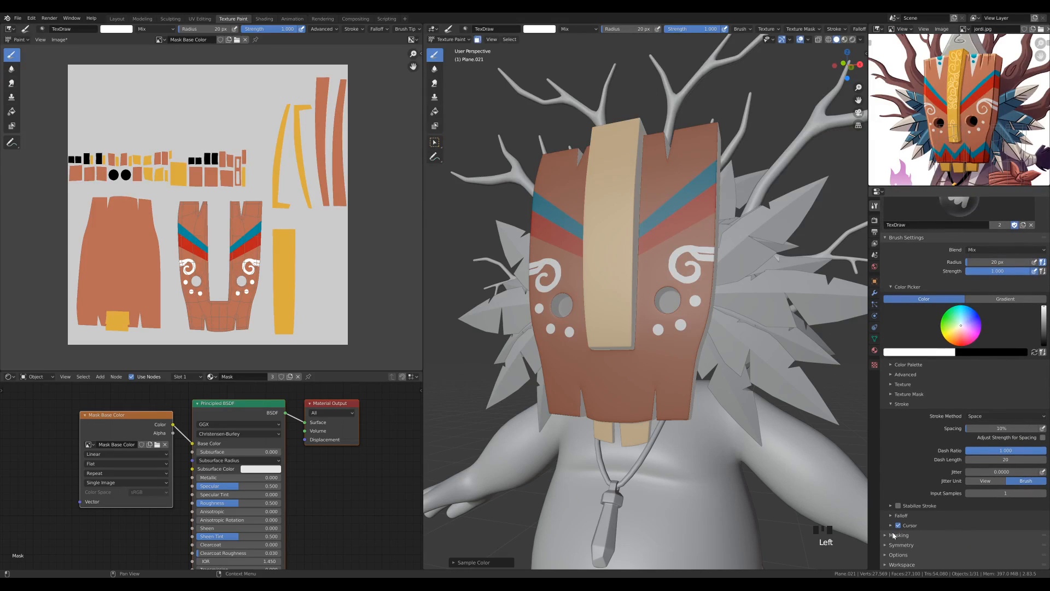
{"action": "scroll", "coordinate": [677, 363], "scroll_direction": "up", "scroll_amount": 2}
Sample the band's red, set the brush radius to 38 px, and fill the mask's lower edge with a jagged red border
{"action": "key", "text": "KP_1"}
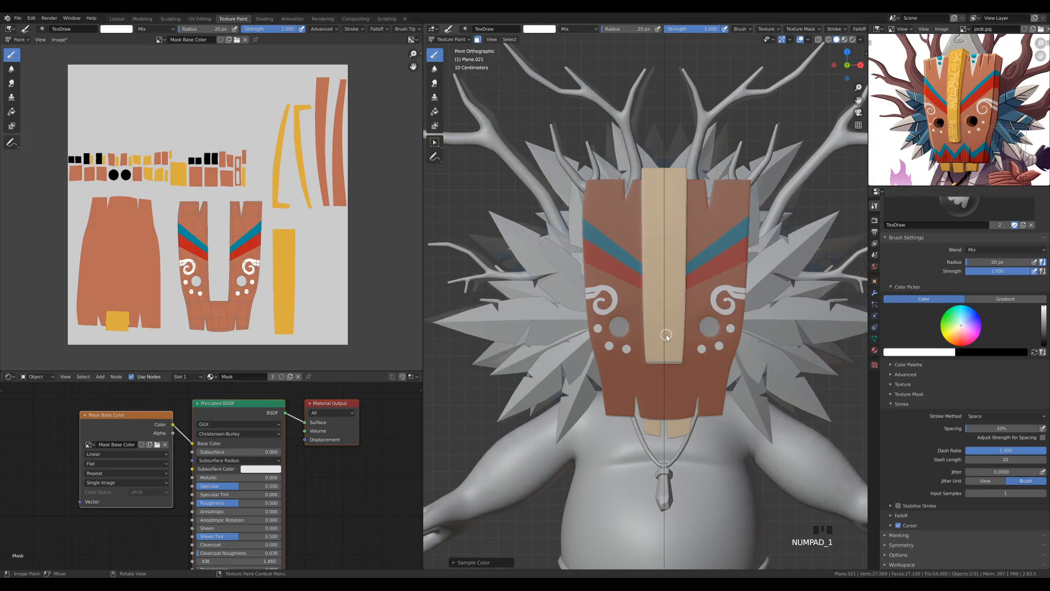
{"action": "scroll", "coordinate": [703, 363], "scroll_direction": "up", "scroll_amount": 3}
{"action": "middle_click_drag", "start_coordinate": [698, 368], "coordinate": [632, 305], "text": "shift"}
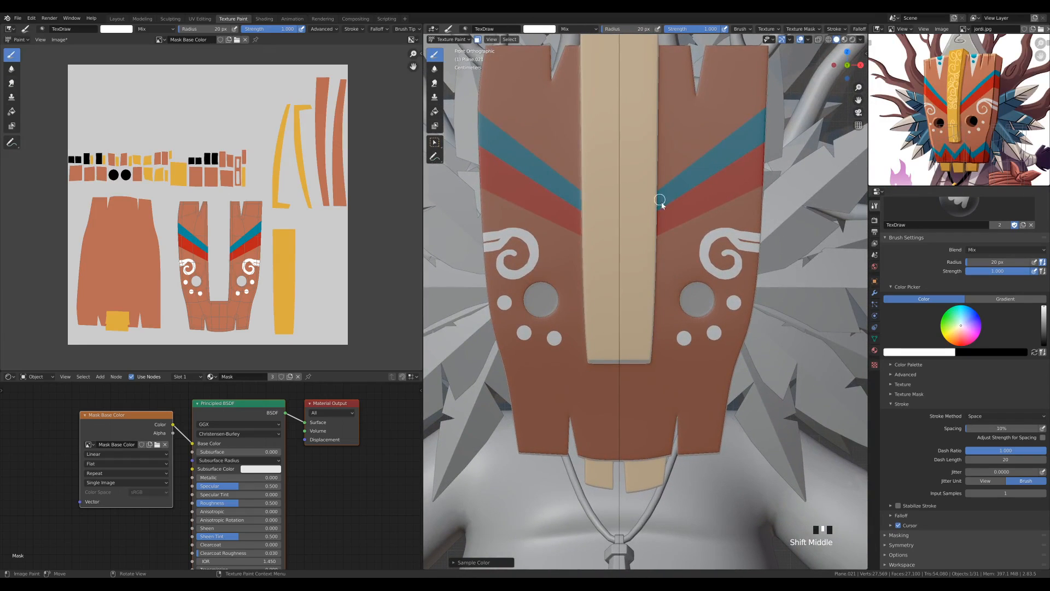
{"action": "key", "text": "s"}
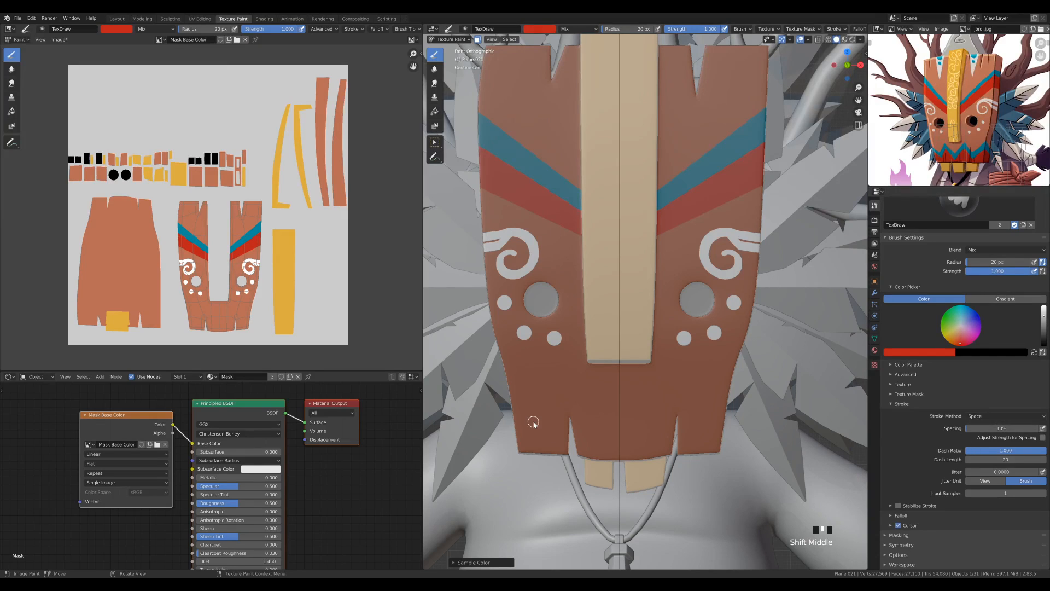
{"action": "key", "text": "f"}
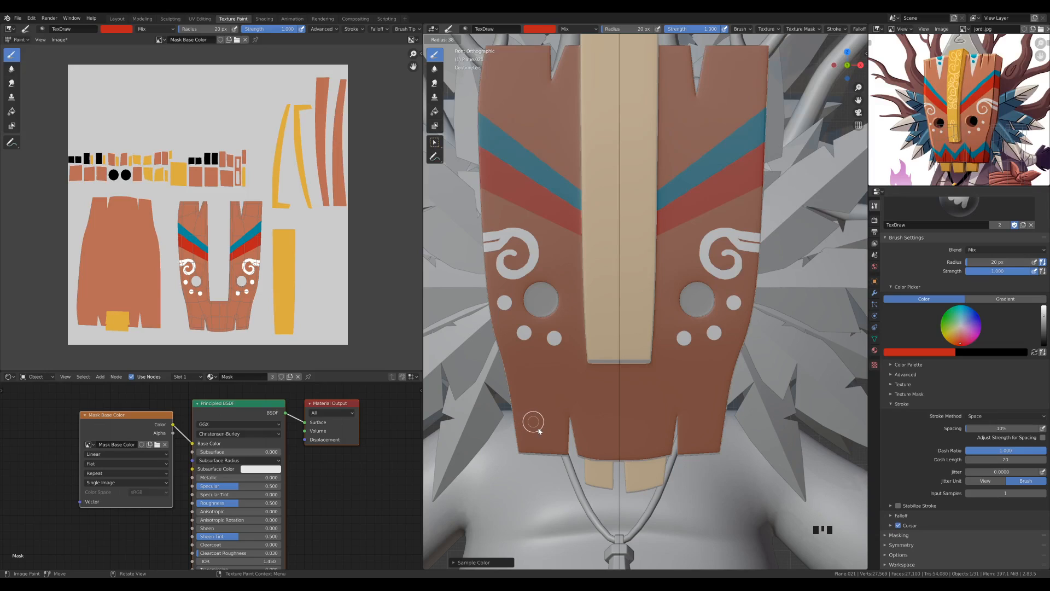
{"action": "left_click", "coordinate": [539, 431]}
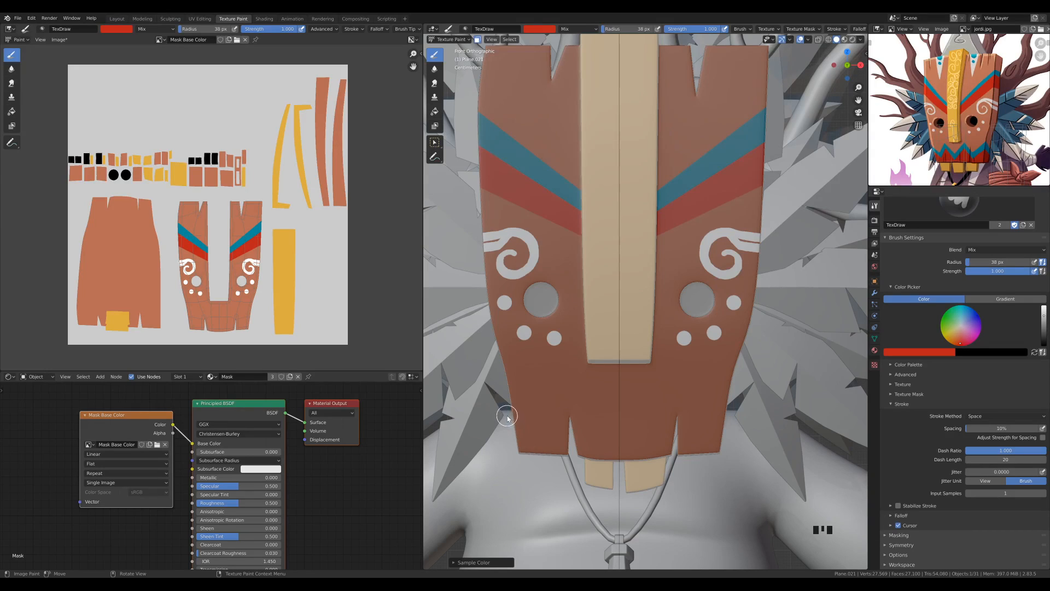
{"action": "mouse_move", "coordinate": [504, 415]}
{"action": "left_mouse_down"}
{"action": "mouse_move", "coordinate": [539, 440]}
{"action": "mouse_move", "coordinate": [517, 440]}
{"action": "mouse_move", "coordinate": [539, 459]}
{"action": "mouse_move", "coordinate": [579, 412]}
{"action": "mouse_move", "coordinate": [607, 462]}
{"action": "mouse_move", "coordinate": [609, 445]}
{"action": "mouse_move", "coordinate": [597, 457]}
{"action": "mouse_move", "coordinate": [669, 399]}
{"action": "left_mouse_up"}
{"action": "mouse_move", "coordinate": [616, 445]}
{"action": "left_mouse_down"}
{"action": "mouse_move", "coordinate": [670, 422]}
{"action": "mouse_move", "coordinate": [647, 453]}
{"action": "mouse_move", "coordinate": [668, 441]}
{"action": "mouse_move", "coordinate": [663, 410]}
{"action": "mouse_move", "coordinate": [689, 435]}
{"action": "mouse_move", "coordinate": [735, 437]}
{"action": "left_mouse_up"}
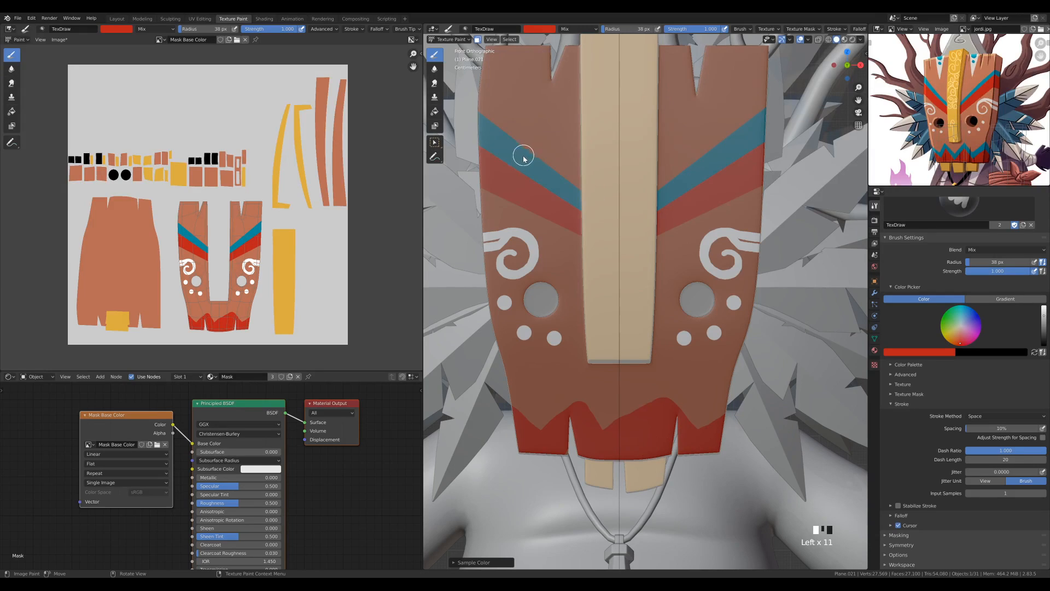
Sample the stripe's teal and paint a zigzag along the red border's upper edge using Line strokes with a 29 px radius
{"action": "key", "text": "s"}
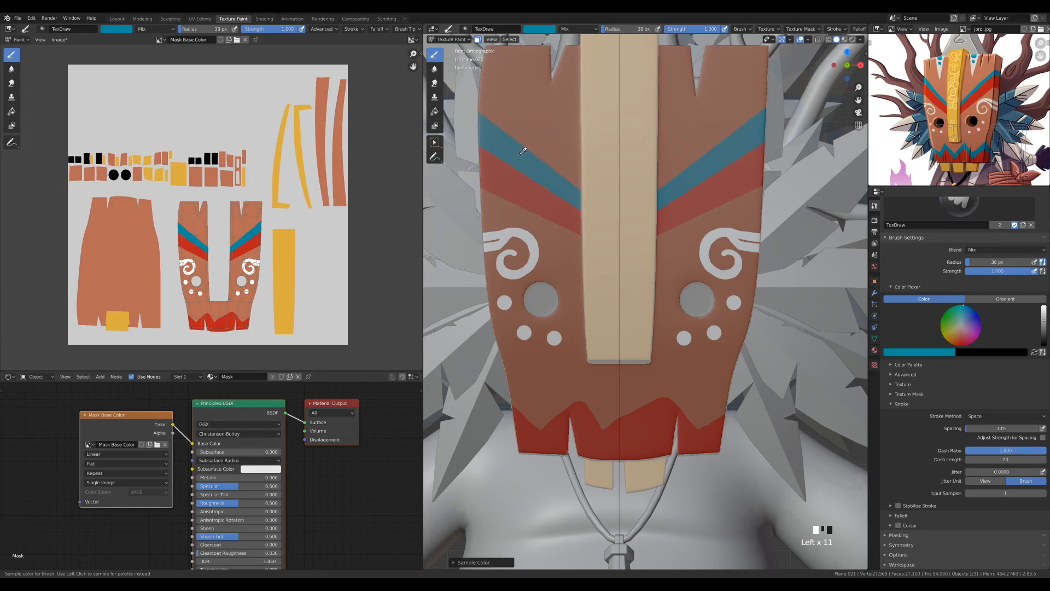
{"action": "left_click", "coordinate": [987, 416]}
{"action": "left_click", "coordinate": [973, 470]}
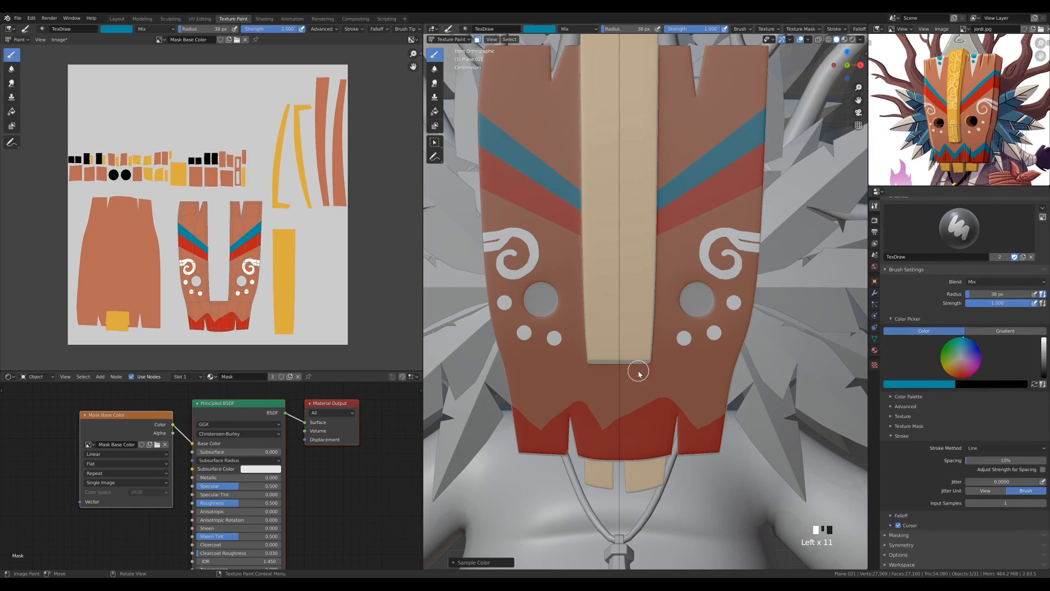
{"action": "key", "text": "f"}
{"action": "left_click", "coordinate": [645, 396]}
{"action": "mouse_move", "coordinate": [507, 402]}
{"action": "left_mouse_down"}
{"action": "mouse_move", "coordinate": [540, 429]}
{"action": "mouse_move", "coordinate": [583, 394]}
{"action": "mouse_move", "coordinate": [602, 425]}
{"action": "mouse_move", "coordinate": [669, 390]}
{"action": "left_mouse_up"}
{"action": "left_click_drag", "start_coordinate": [668, 390], "coordinate": [698, 422]}
{"action": "left_click_drag", "start_coordinate": [698, 422], "coordinate": [700, 422]}
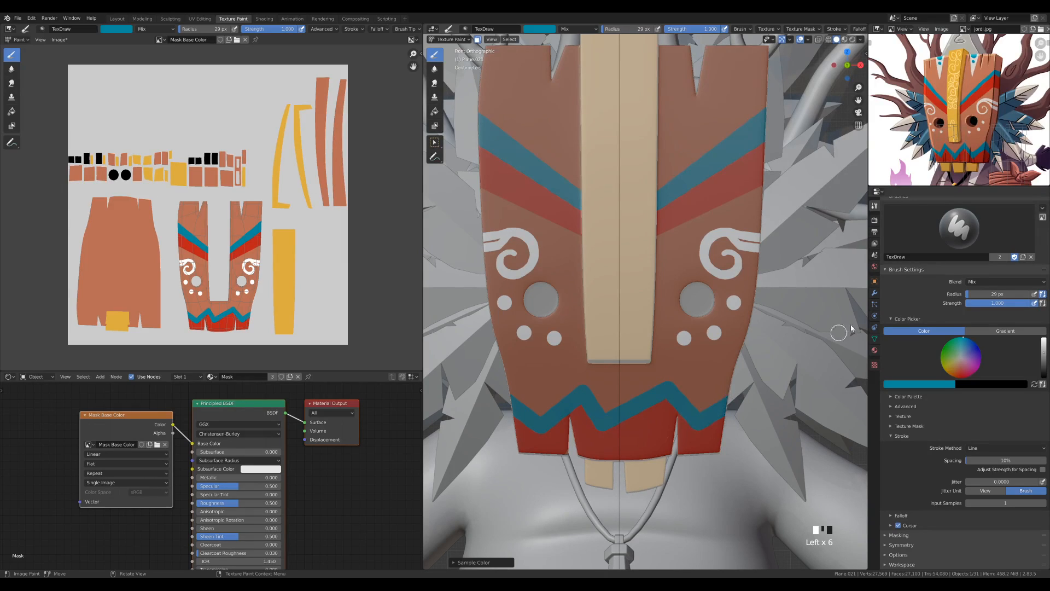
Sample the white from the swirl as the brush colour for the upper part of the mask
{"action": "scroll", "coordinate": [676, 317], "scroll_direction": "down", "scroll_amount": 1}
{"action": "scroll", "coordinate": [676, 317], "scroll_direction": "down", "scroll_amount": 3}
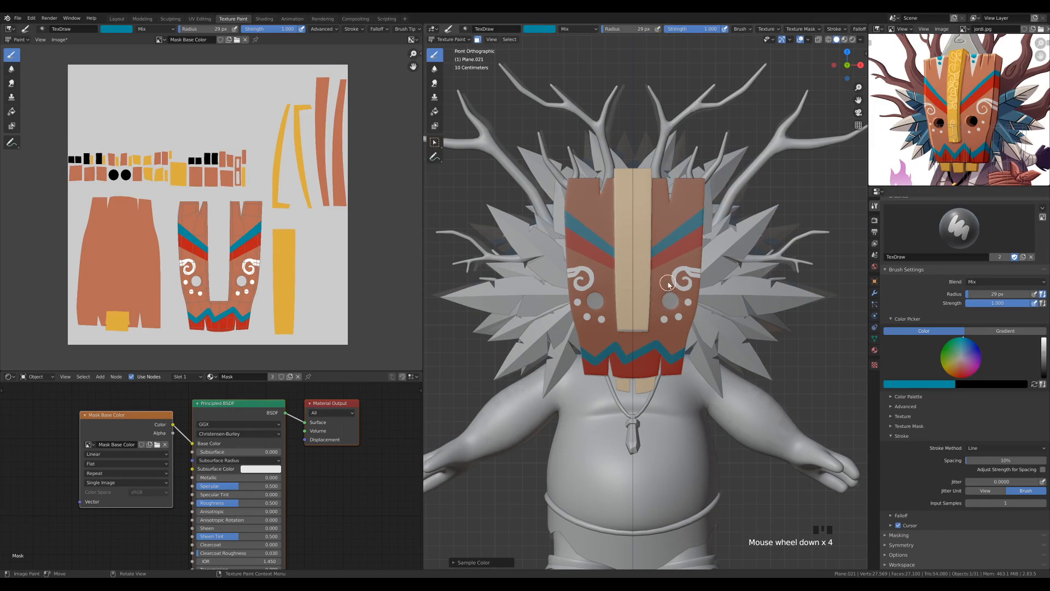
{"action": "scroll", "coordinate": [672, 236], "scroll_direction": "up", "scroll_amount": 3}
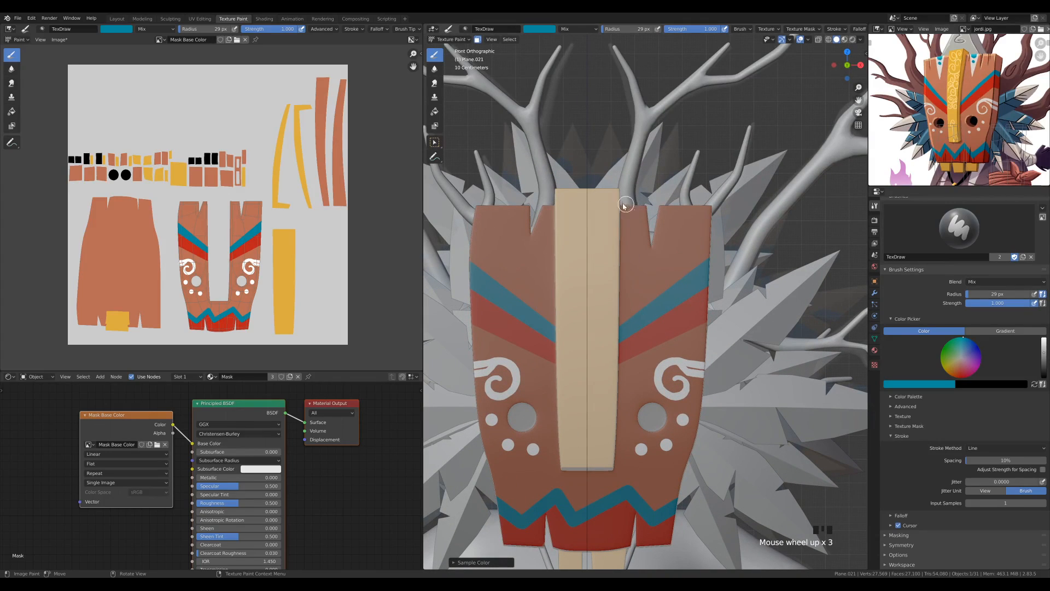
{"action": "key", "text": "s"}
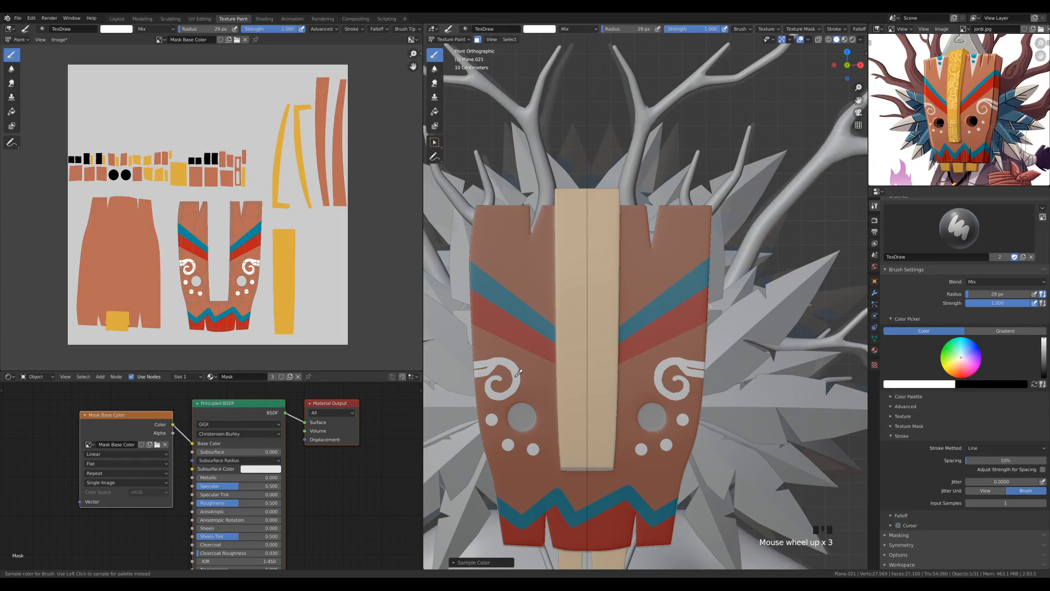
{"action": "scroll", "coordinate": [651, 246], "scroll_direction": "up", "scroll_amount": 2}
Try to paint a white V around one upper notch without mirroring, and undo both strokes
{"action": "left_click_drag", "start_coordinate": [641, 159], "coordinate": [654, 240]}
{"action": "left_click_drag", "start_coordinate": [677, 148], "coordinate": [654, 239]}
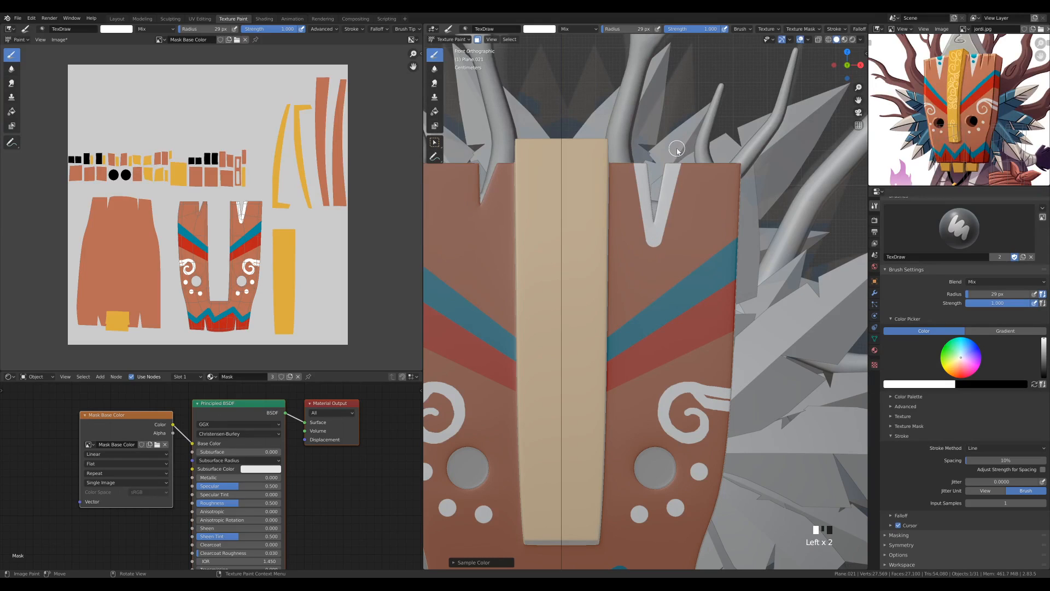
{"action": "key", "text": "ctrl+z"}
{"action": "key", "text": "ctrl+z"}
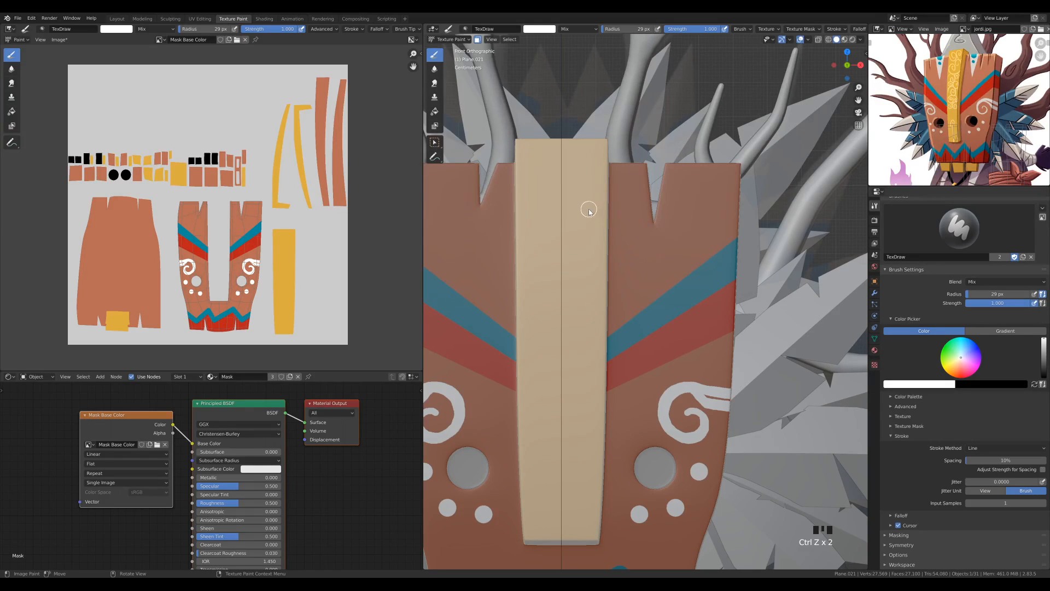
Re-enable X mirroring and paint mirrored white V shapes around the notches in the mask's top edge
{"action": "left_click", "coordinate": [902, 545]}
{"action": "left_click", "coordinate": [979, 557]}
{"action": "mouse_move", "coordinate": [643, 161]}
{"action": "left_mouse_down"}
{"action": "mouse_move", "coordinate": [655, 249]}
{"action": "mouse_move", "coordinate": [681, 147]}
{"action": "left_mouse_up"}
{"action": "mouse_move", "coordinate": [464, 200]}
{"action": "left_mouse_down"}
{"action": "mouse_move", "coordinate": [455, 154]}
{"action": "mouse_move", "coordinate": [481, 140]}
{"action": "left_mouse_up"}
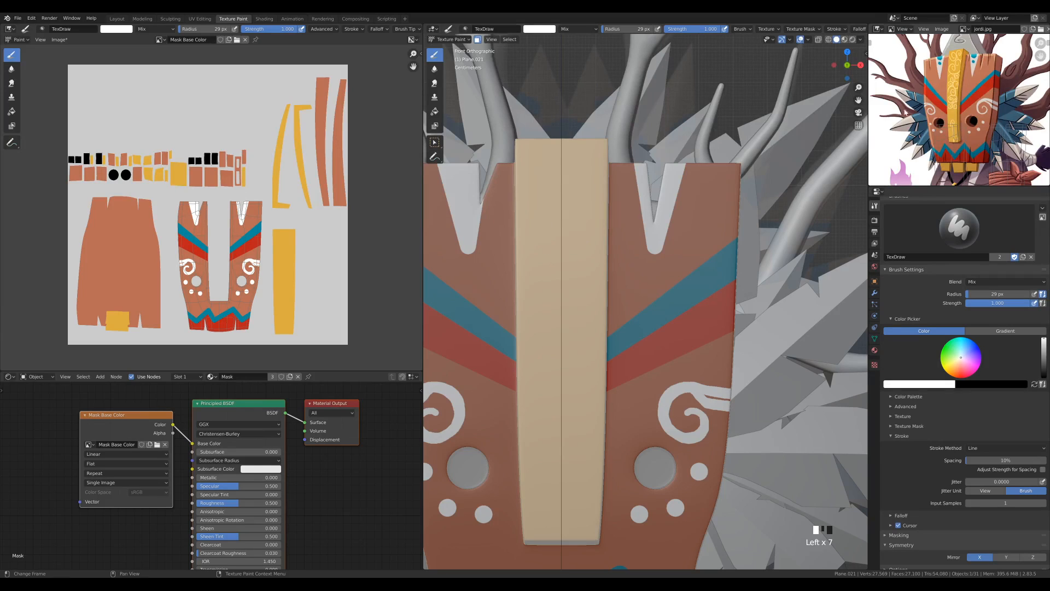
Sample the stripe's teal, set the brush radius to 62 px and paint a mirrored dot near the top of each white V
{"action": "key", "text": "s"}
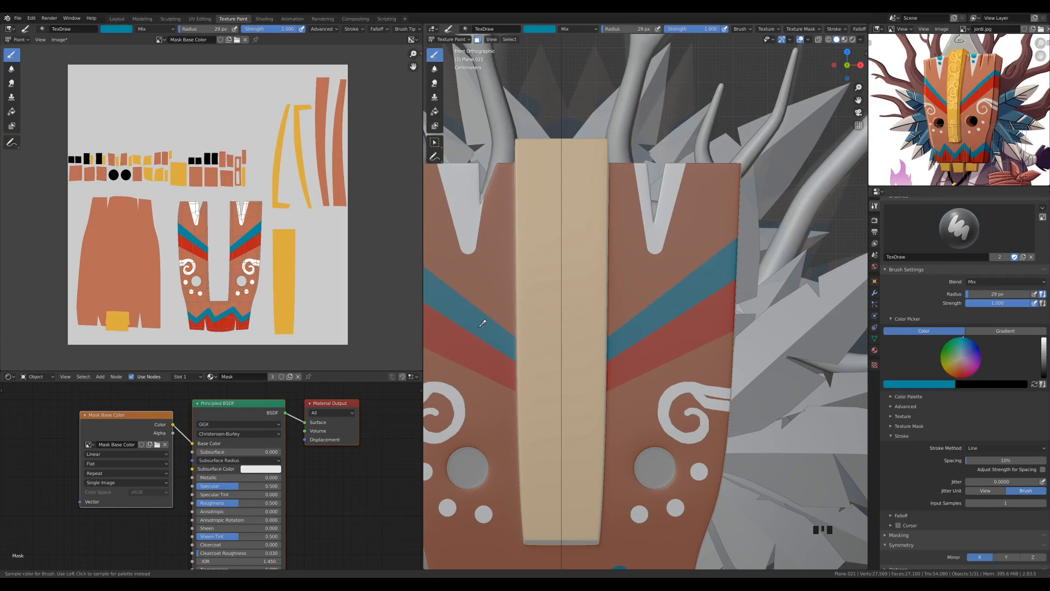
{"action": "key", "text": "f"}
{"action": "left_click", "coordinate": [584, 294]}
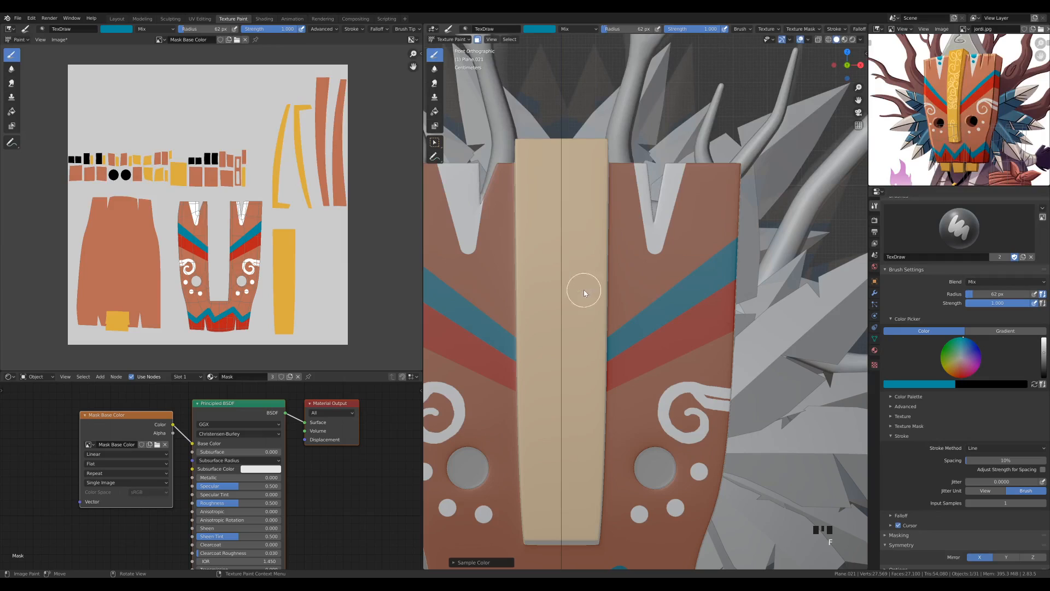
{"action": "left_click", "coordinate": [465, 173]}
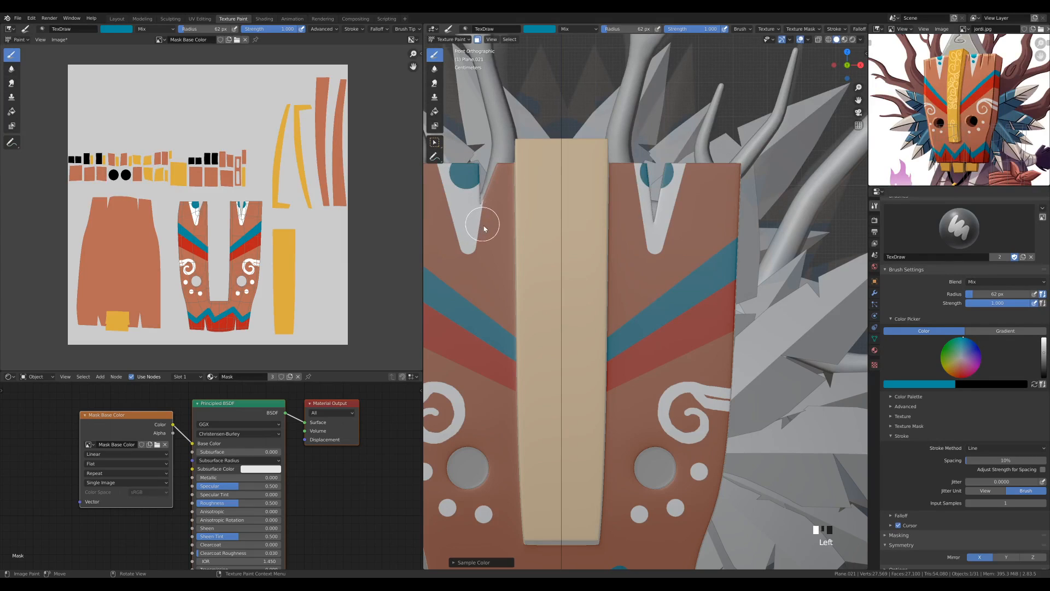
Reduce the brush radius to 36 px and paint a smaller mirrored teal dot below the large dot in each white V
{"action": "key", "text": "s"}
{"action": "key", "text": "s"}
{"action": "key", "text": "f"}
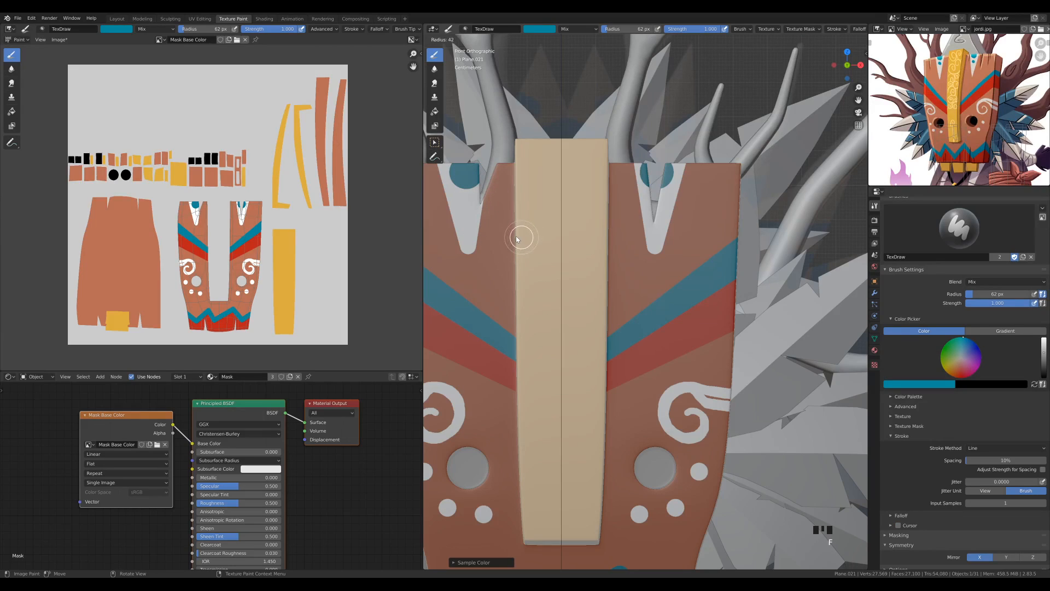
{"action": "left_click", "coordinate": [516, 235]}
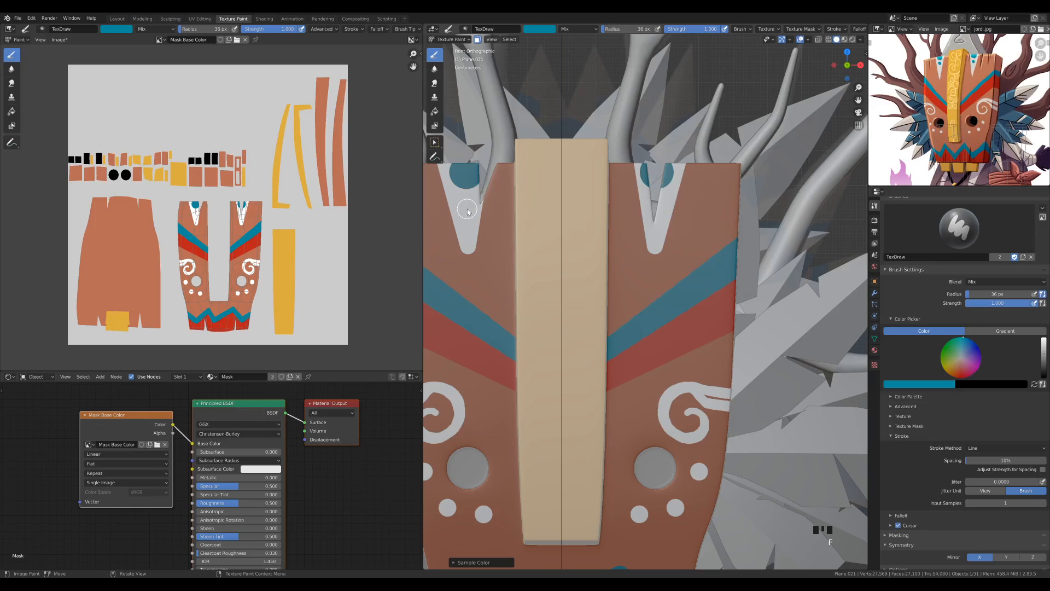
{"action": "left_click", "coordinate": [467, 211]}
Turn off the face selection paint mask so the mask's texture displays across the whole object
{"action": "scroll", "coordinate": [665, 280], "scroll_direction": "down", "scroll_amount": 4}
{"action": "scroll", "coordinate": [665, 286], "scroll_direction": "up", "scroll_amount": 4}
{"action": "middle_click_drag", "start_coordinate": [666, 309], "coordinate": [687, 249]}
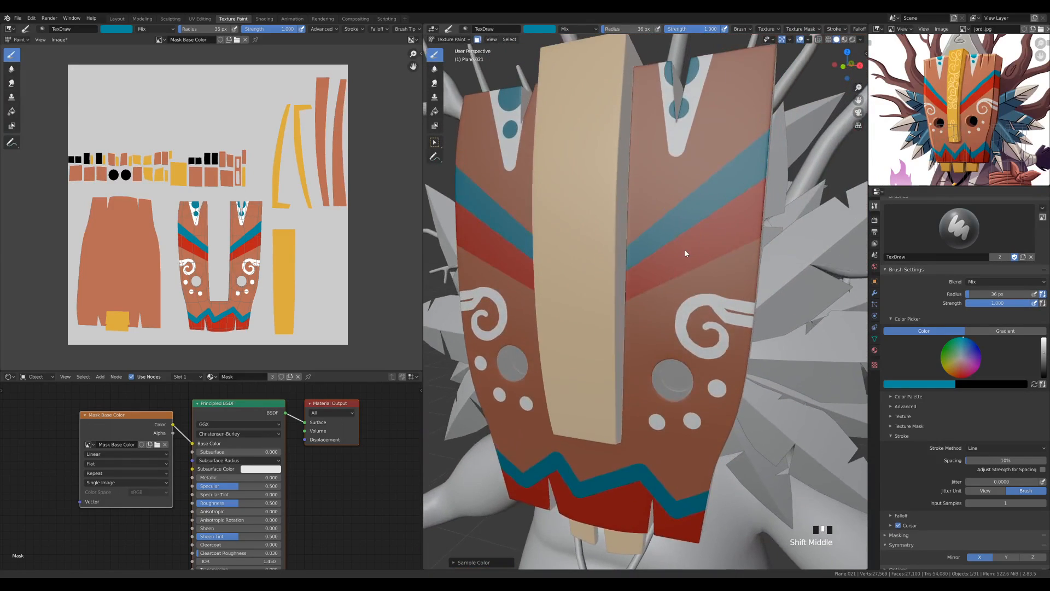
{"action": "scroll", "coordinate": [678, 257], "scroll_direction": "down", "scroll_amount": 2}
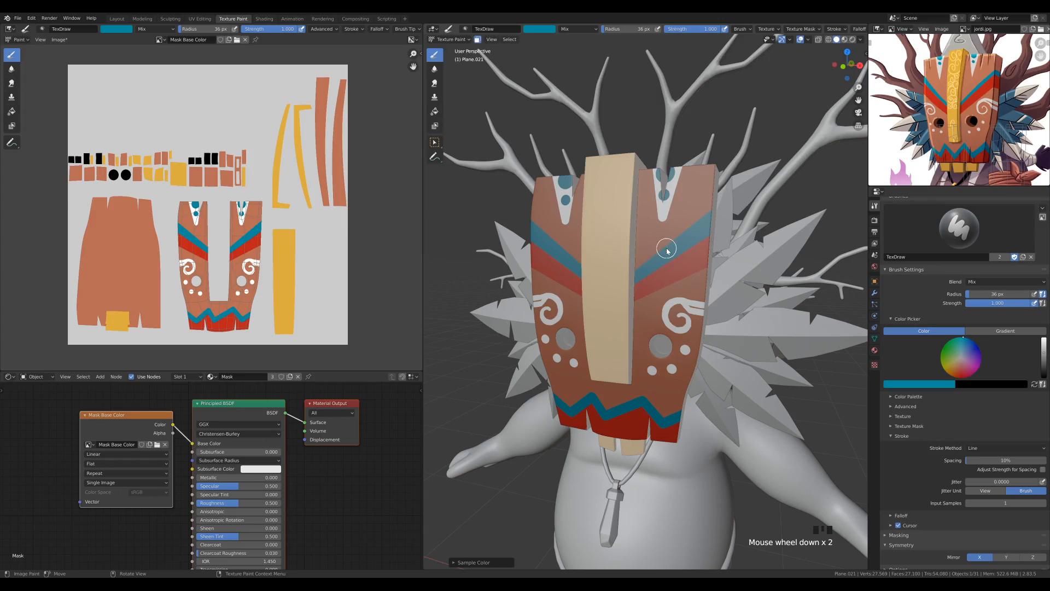
{"action": "left_click", "coordinate": [479, 40]}
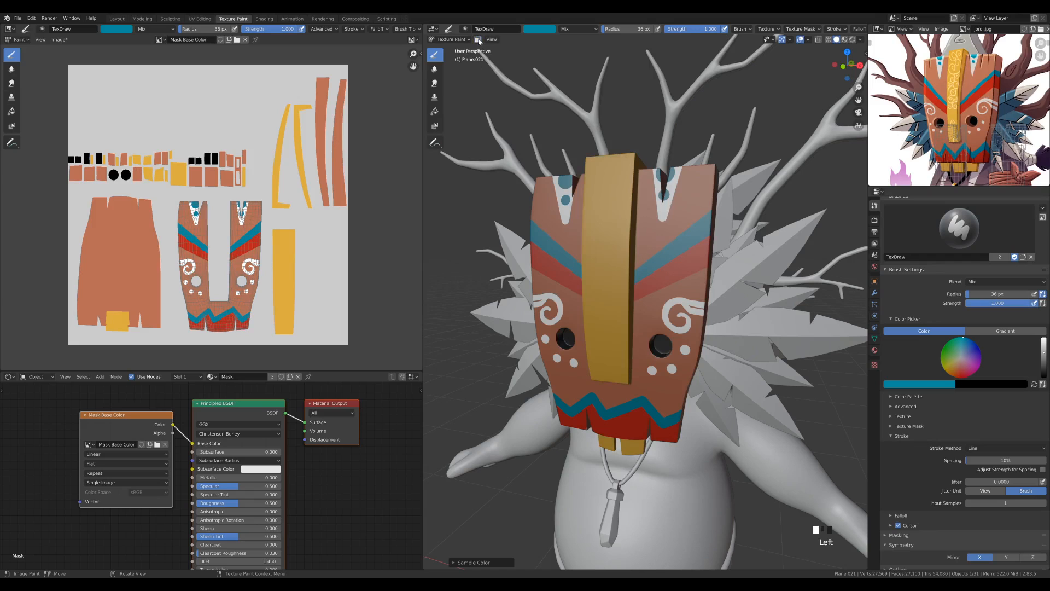
Save the Blender file and the painted Mask Base Color image
{"action": "mouse_move", "coordinate": [664, 239]}
{"action": "middle_mouse_down"}
{"action": "mouse_move", "coordinate": [689, 249]}
{"action": "mouse_move", "coordinate": [623, 258]}
{"action": "middle_mouse_up"}
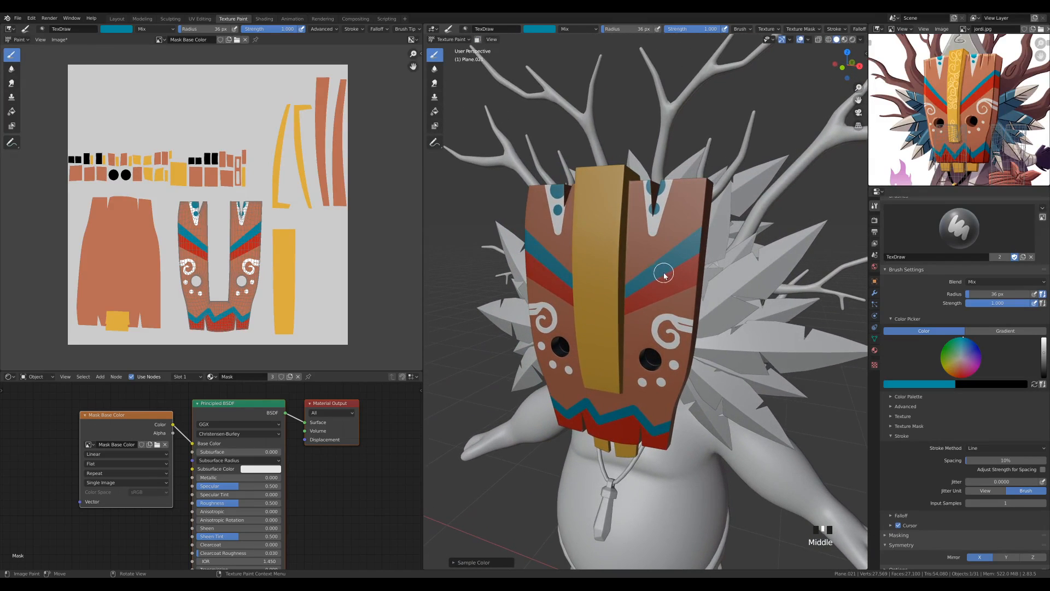
{"action": "key", "text": "ctrl+s"}
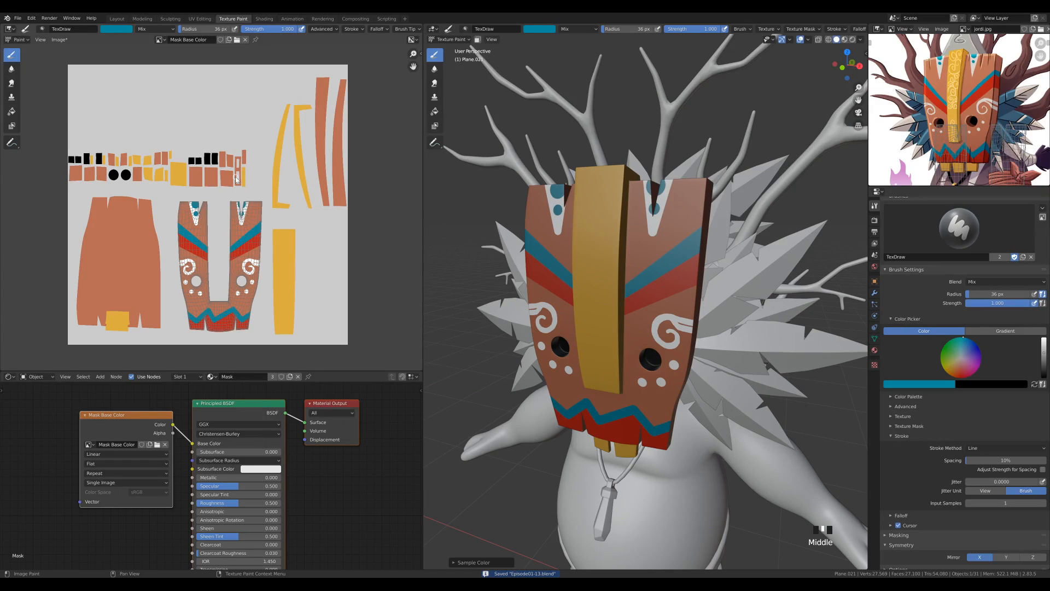
{"action": "key", "text": "alt+s"}
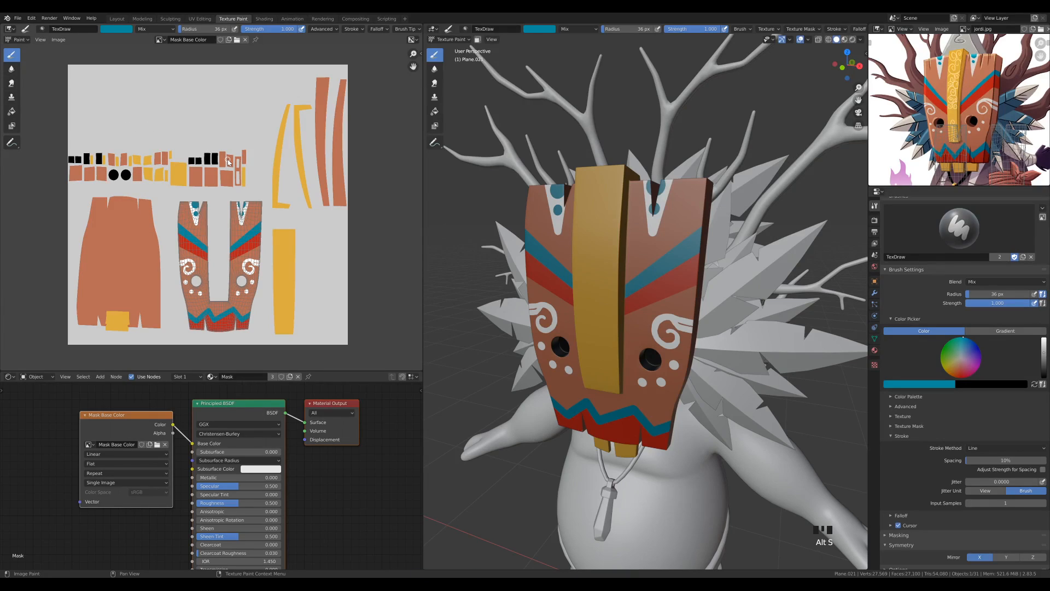
In the Layout workspace, set the solid viewport shading colour to Texture and save the Blender file
{"action": "left_click", "coordinate": [116, 19]}
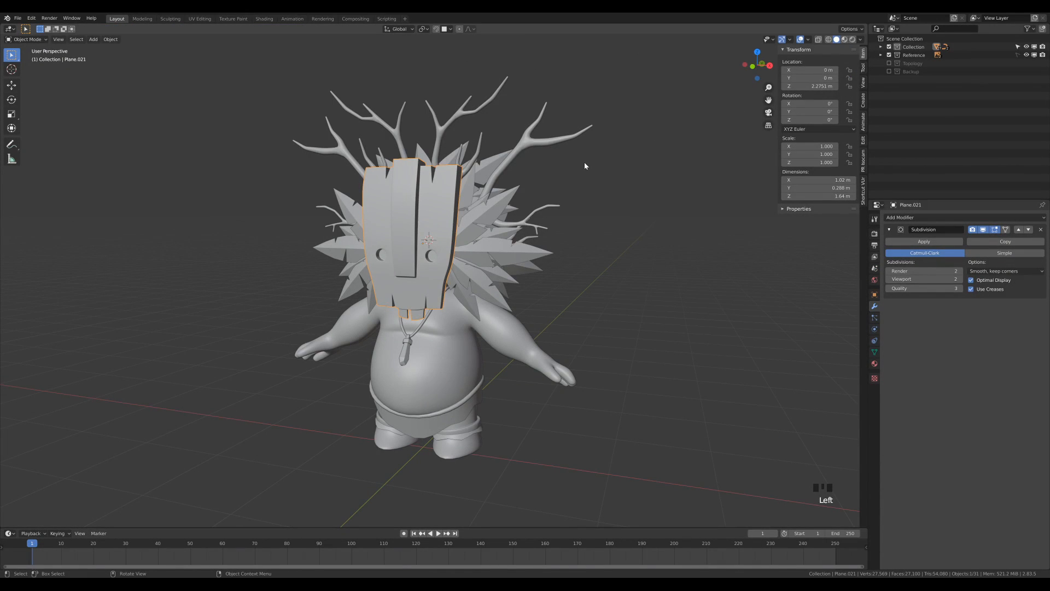
{"action": "left_click", "coordinate": [862, 43]}
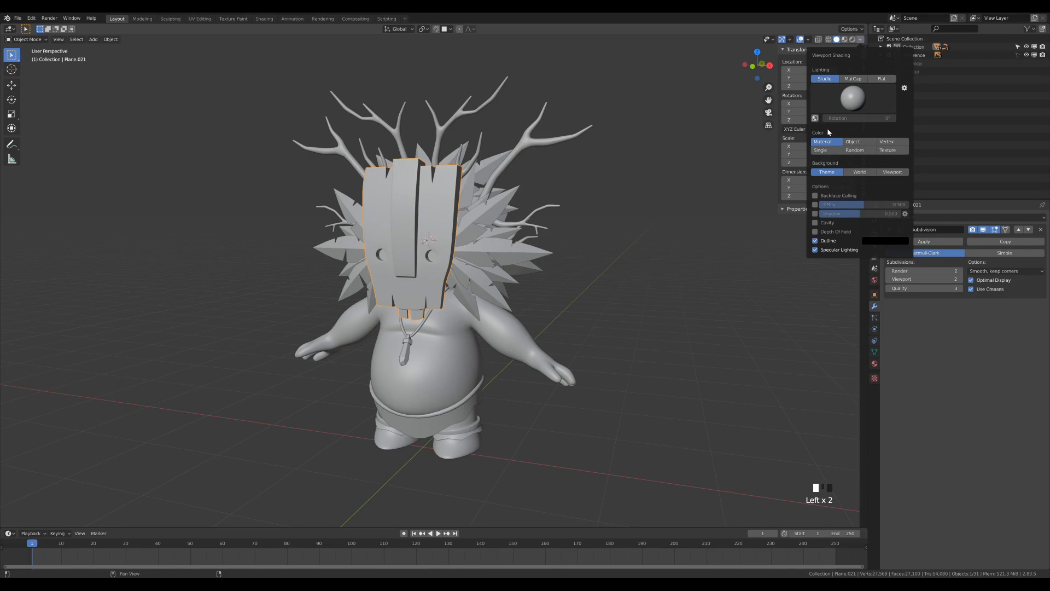
{"action": "left_click", "coordinate": [892, 151]}
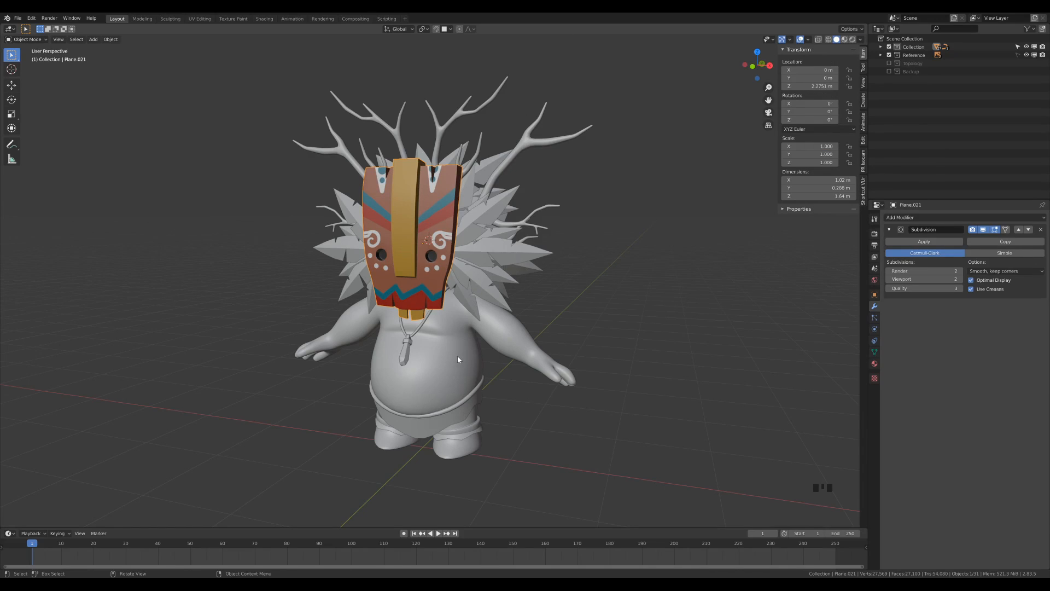
{"action": "middle_click_drag", "start_coordinate": [358, 184], "coordinate": [618, 223]}
{"action": "key", "text": "ctrl+s"}
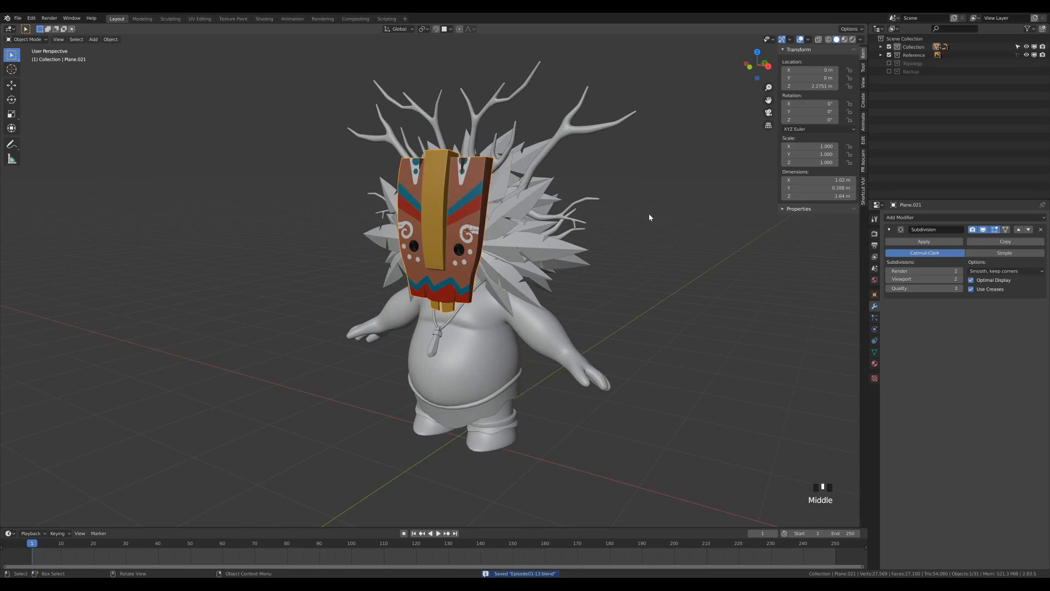